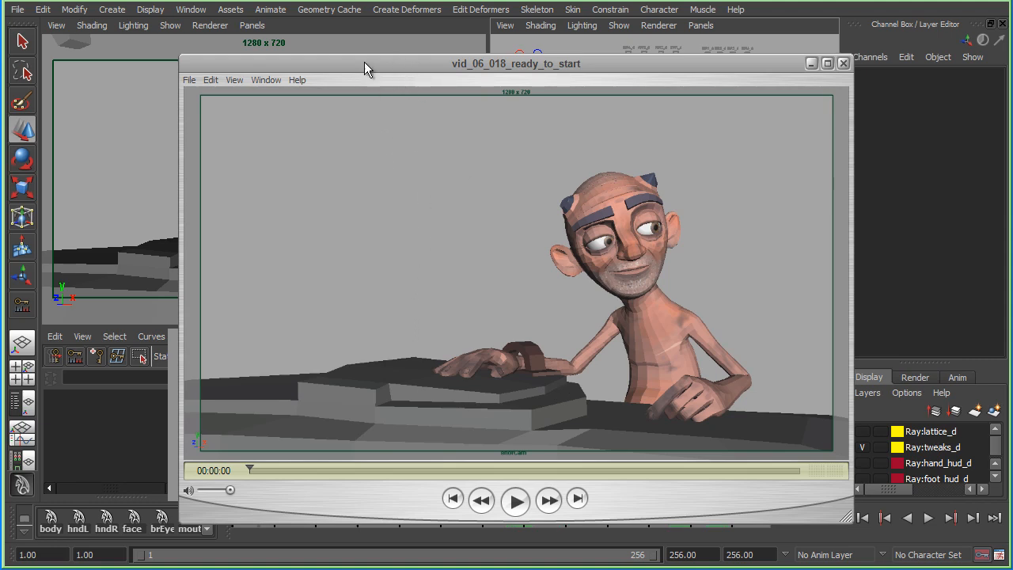
- Clear the reference video from the workspace, select all mouth controls and give their animation curves auto tangents
left_click_drag(363, 64, 310, 173)
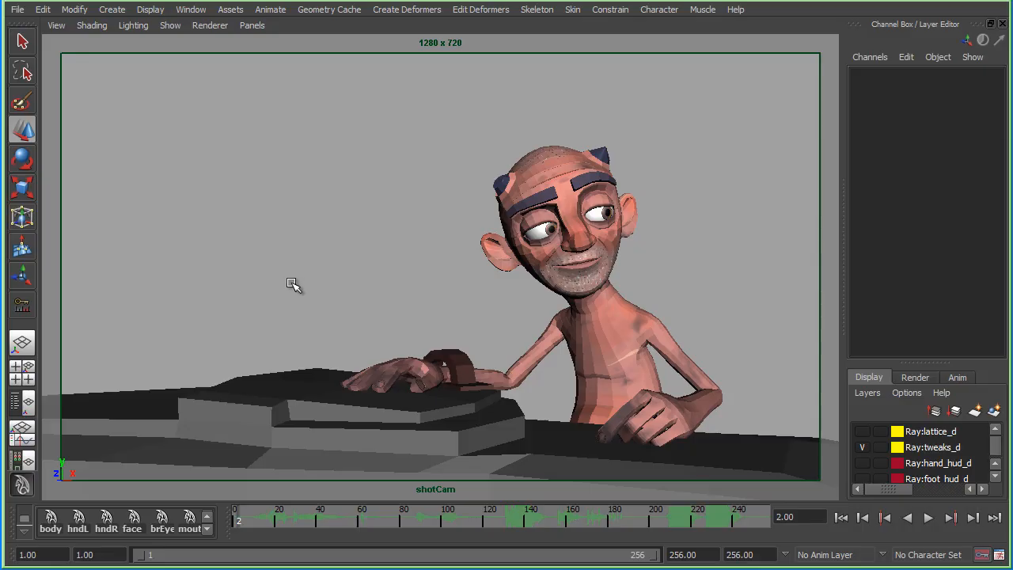
key("space")
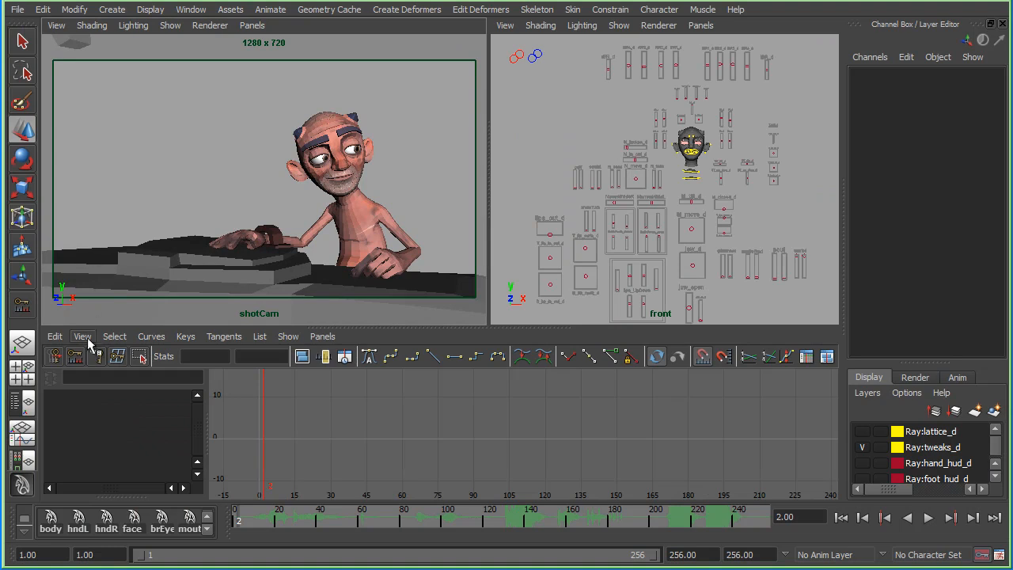
left_click(189, 523)
middle_click_drag(380, 432, 383, 430, "alt")
left_click(368, 358)
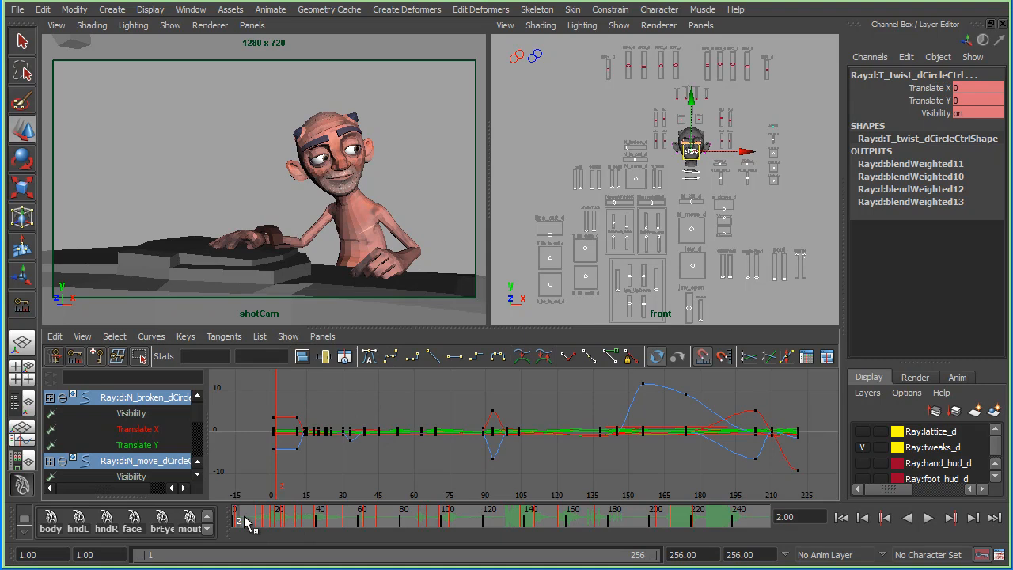
- Frame the character's face closely in the shot camera view and scrub through the lip-sync animation
left_click_drag(242, 520, 281, 519)
key("backslash")
mouse_move(317, 168)
middle_mouse_down()
mouse_move(313, 176)
mouse_move(322, 169)
middle_mouse_up()
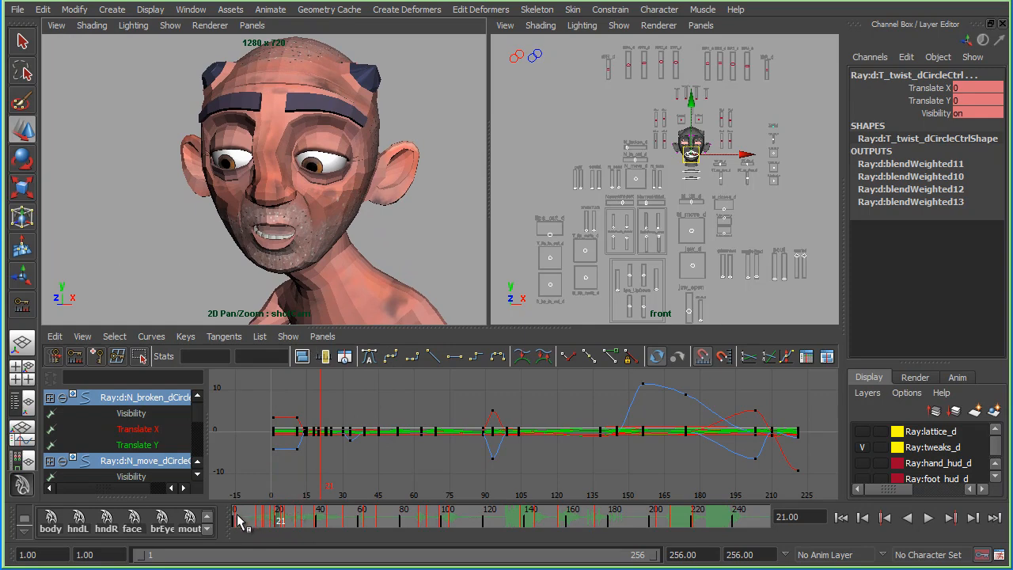
left_click_drag(235, 514, 490, 522)
key("Escape")
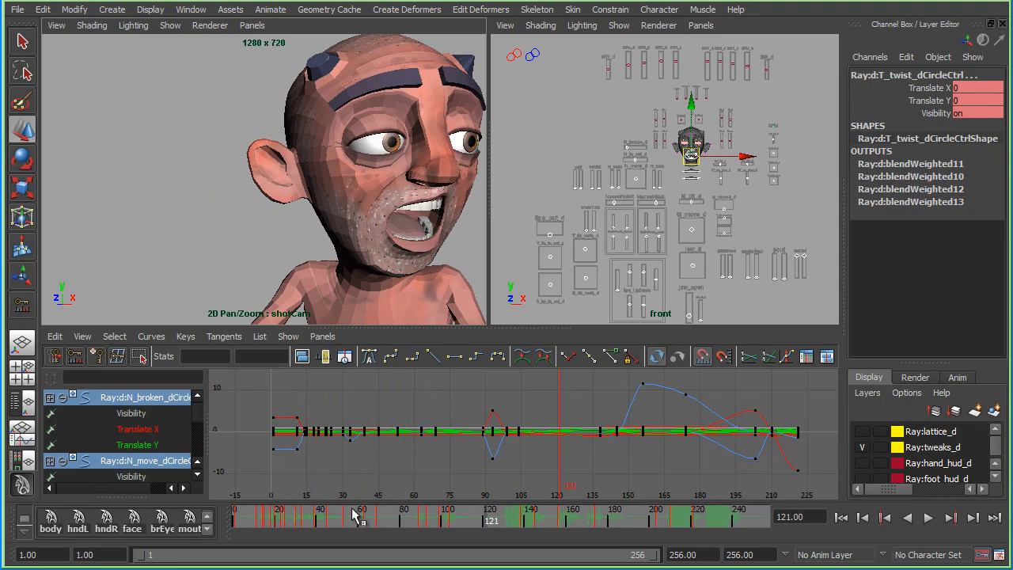
left_click(268, 522)
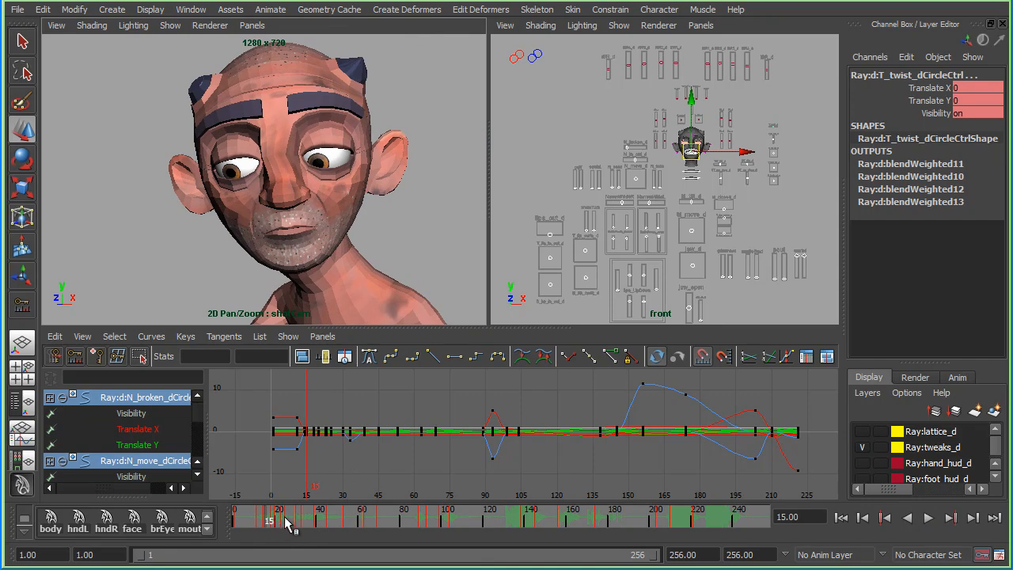
left_click_drag(287, 524, 354, 529)
left_click(346, 525)
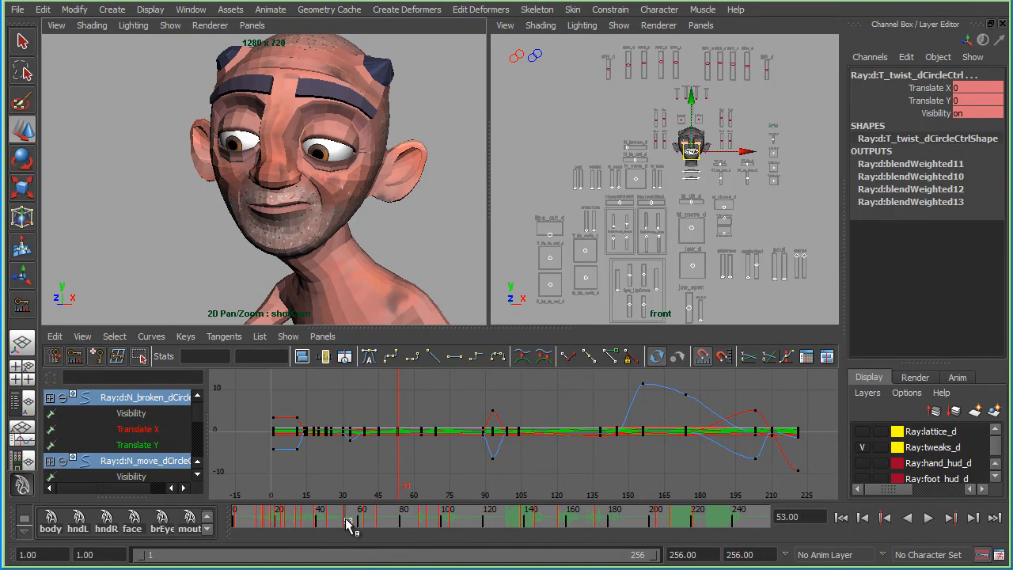
- Play back the lip sync from about frame 53 to 64 to check the closed-mouth timing
key("alt+v")
left_click(345, 520)
left_click(351, 519)
key("alt+v")
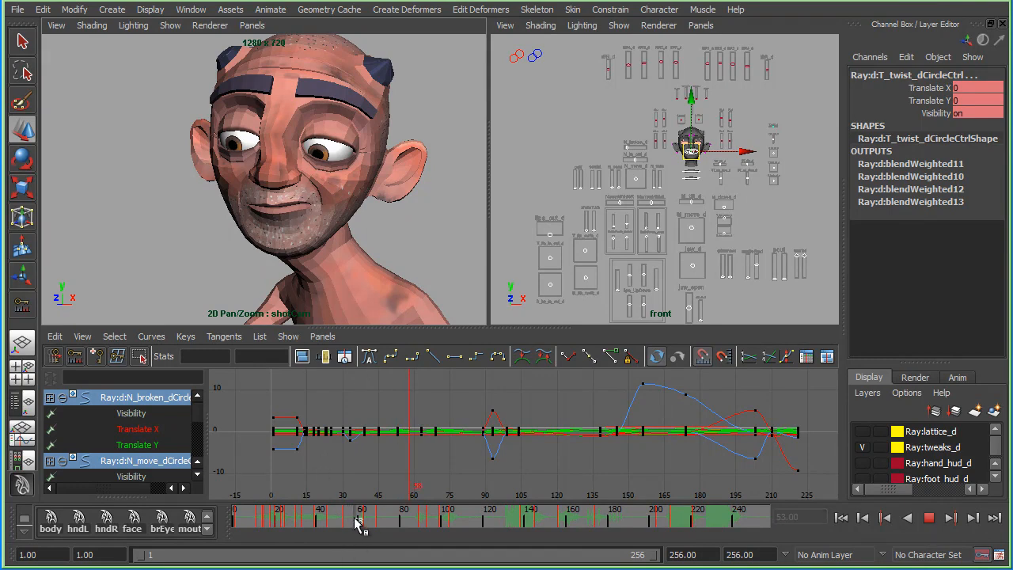
key("alt+v")
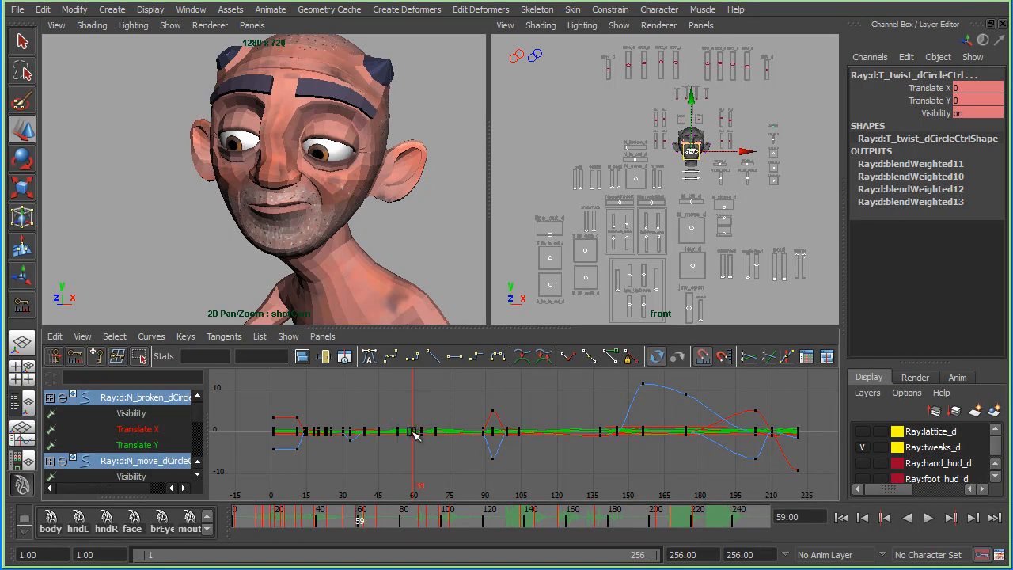
key("alt+v")
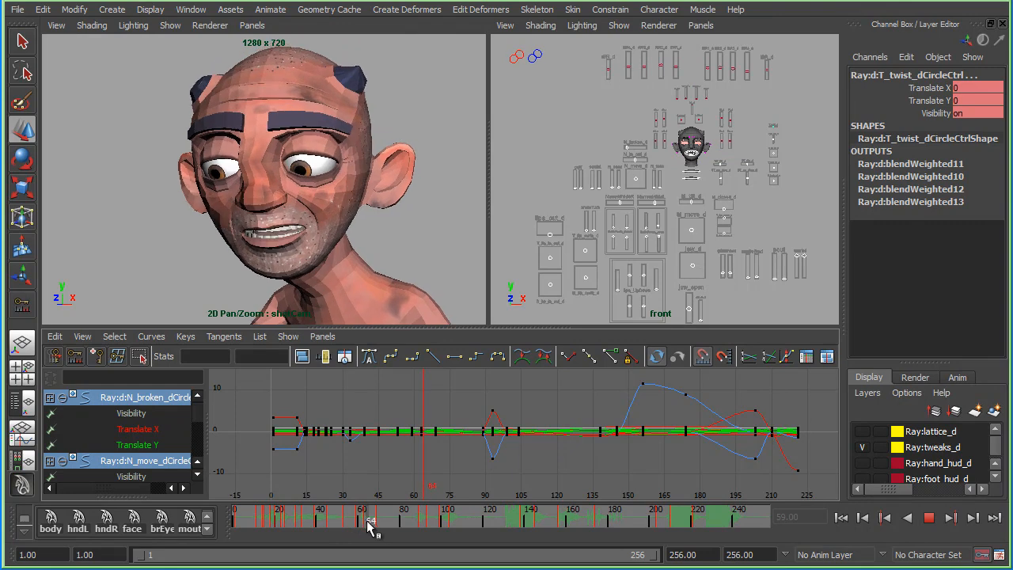
key("alt+v")
- Select the mouth keys at frame 60 and play the lip sync from about frame 58 to 85
left_click_drag(406, 415, 419, 478)
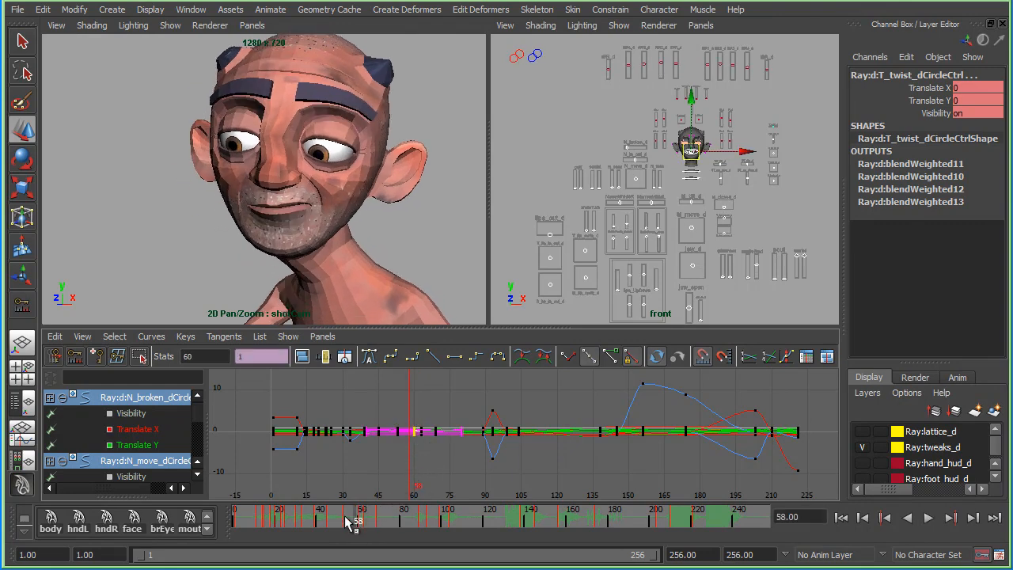
key("alt+v")
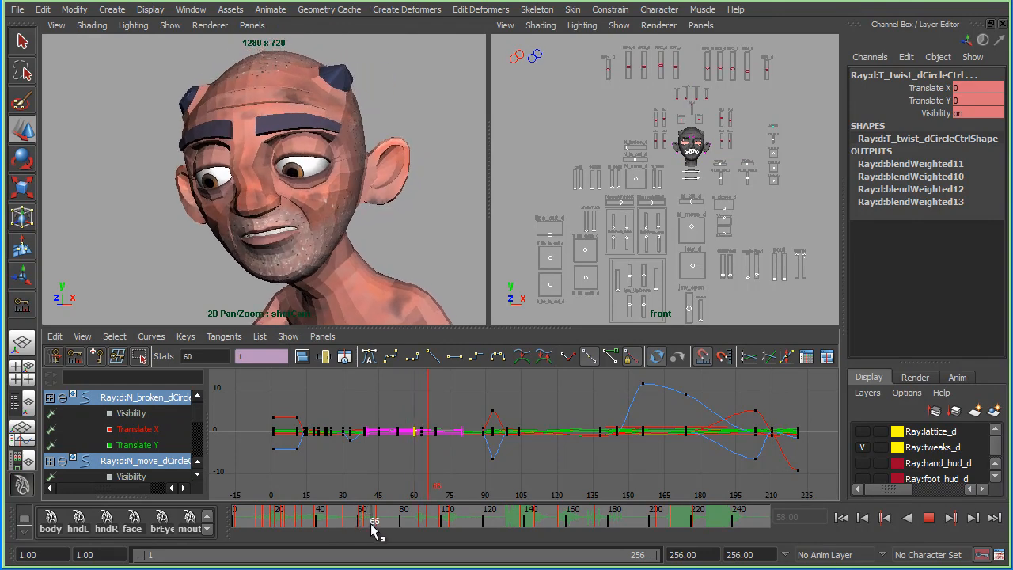
key("alt+v")
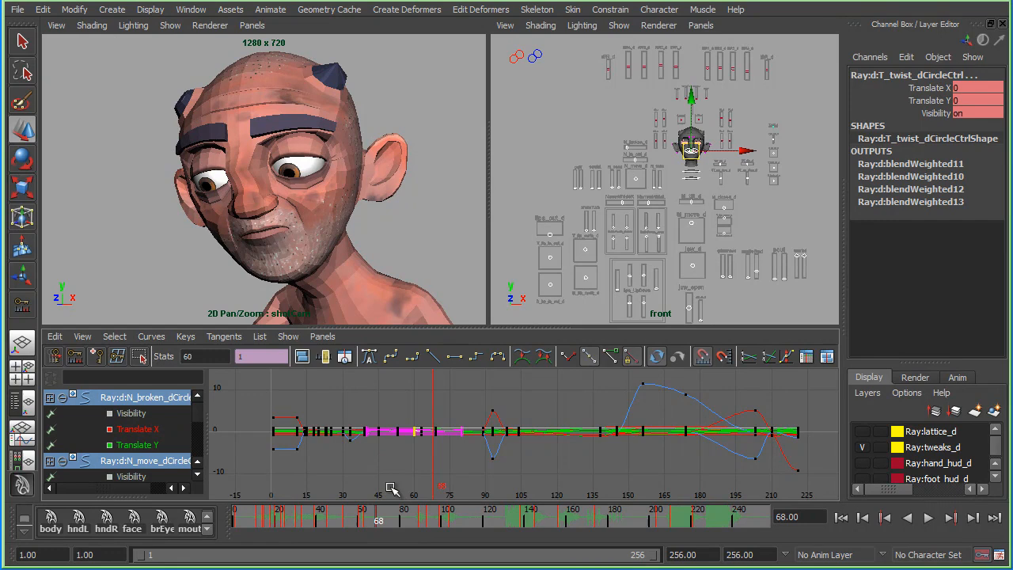
key("alt+v")
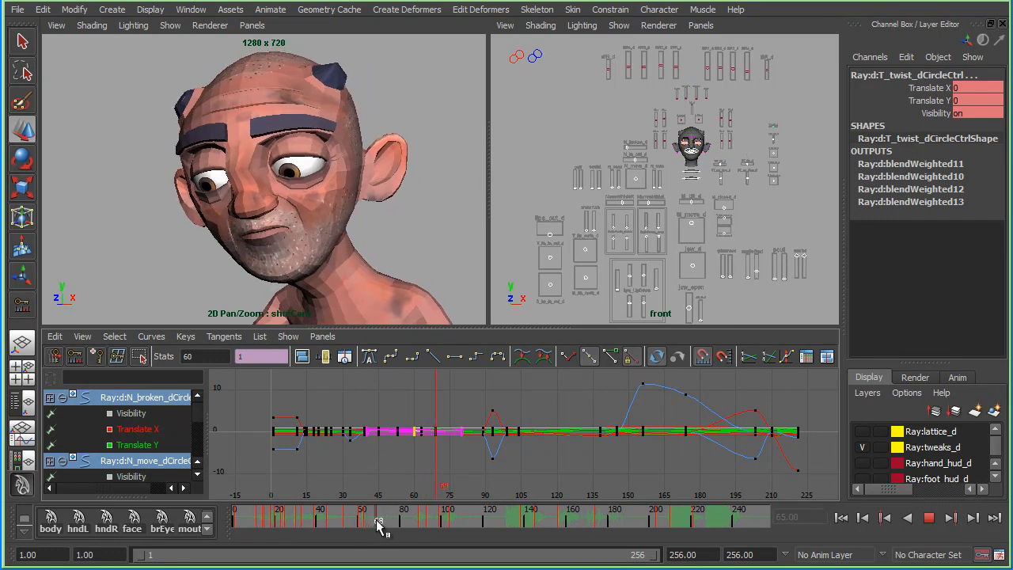
key("alt+v")
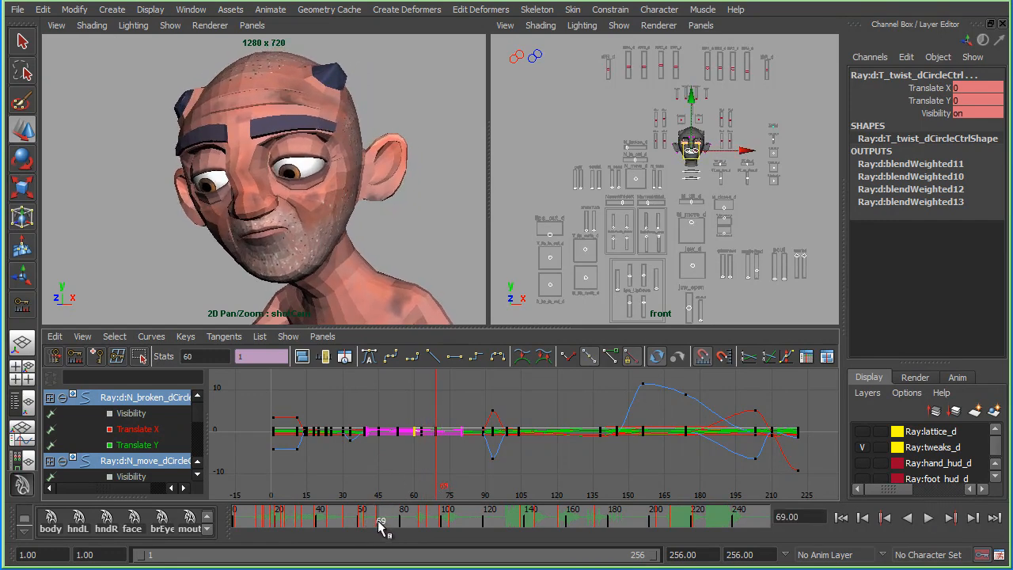
key("alt+v")
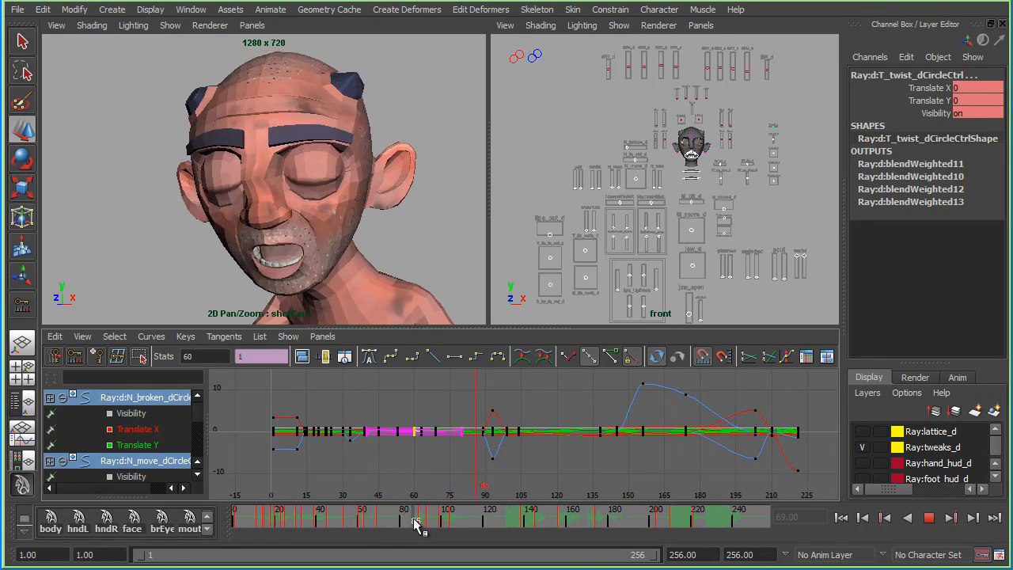
- Key the previous mouth pose as a hold at frame 84 using stepped tangents, and restore auto tangents
left_click(416, 520)
left_click_drag(404, 518, 407, 520)
left_click(453, 391)
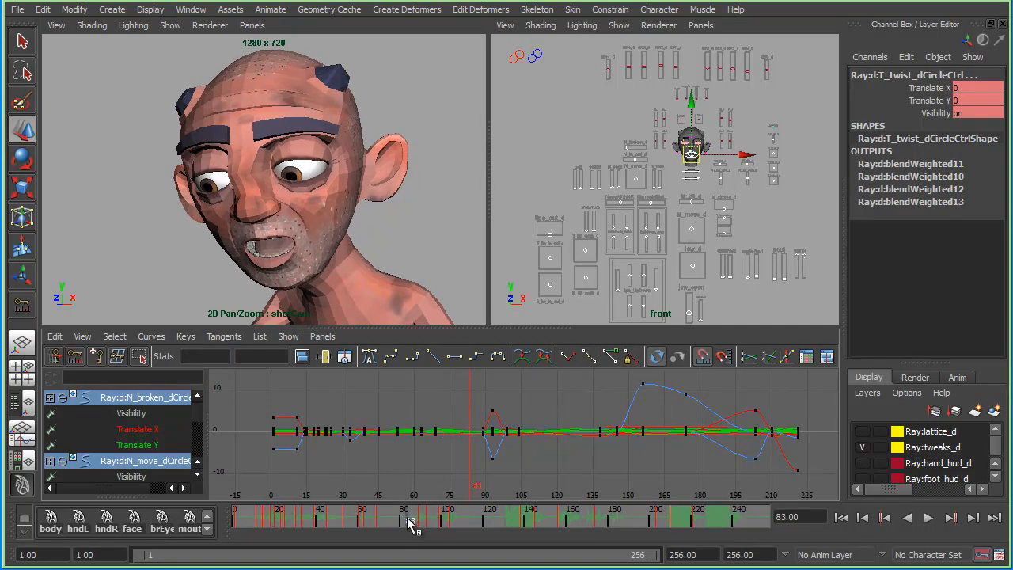
left_click(411, 521)
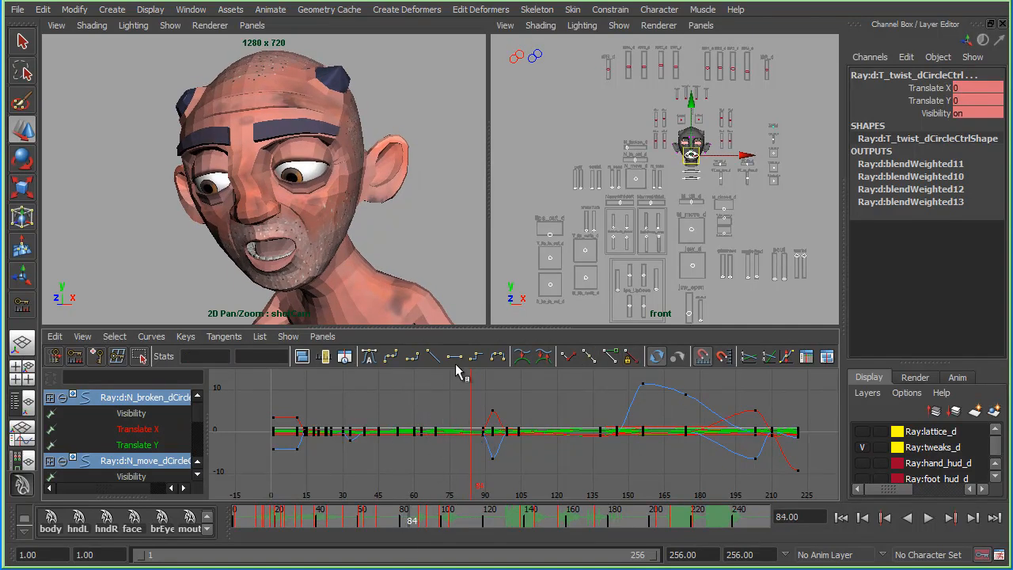
left_click(475, 358)
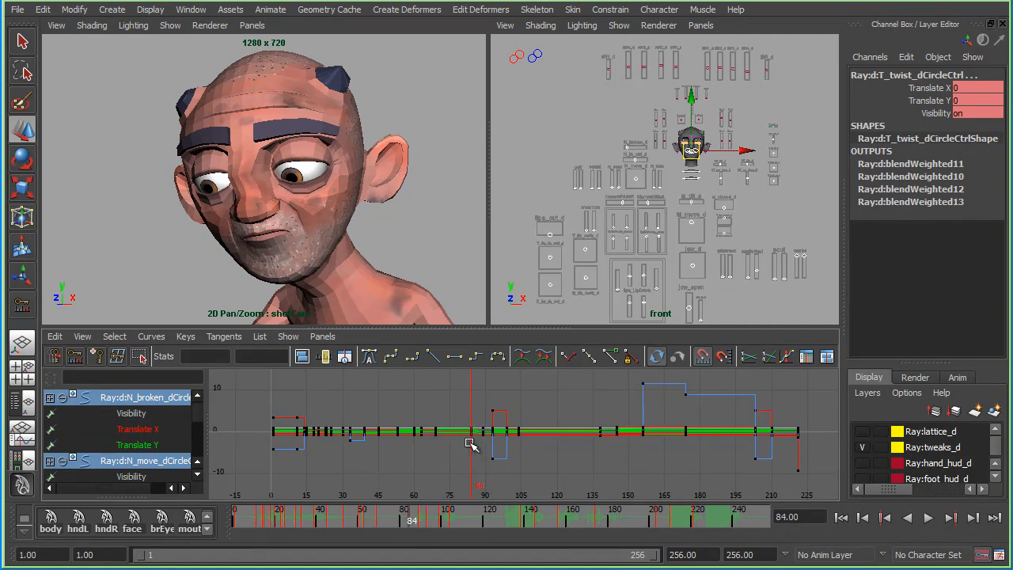
left_click(369, 357)
- Switch the mouth curves to stepped tangents at frame 90 and scrub through the rest of the shot
left_click(394, 522)
left_click_drag(395, 522, 425, 525)
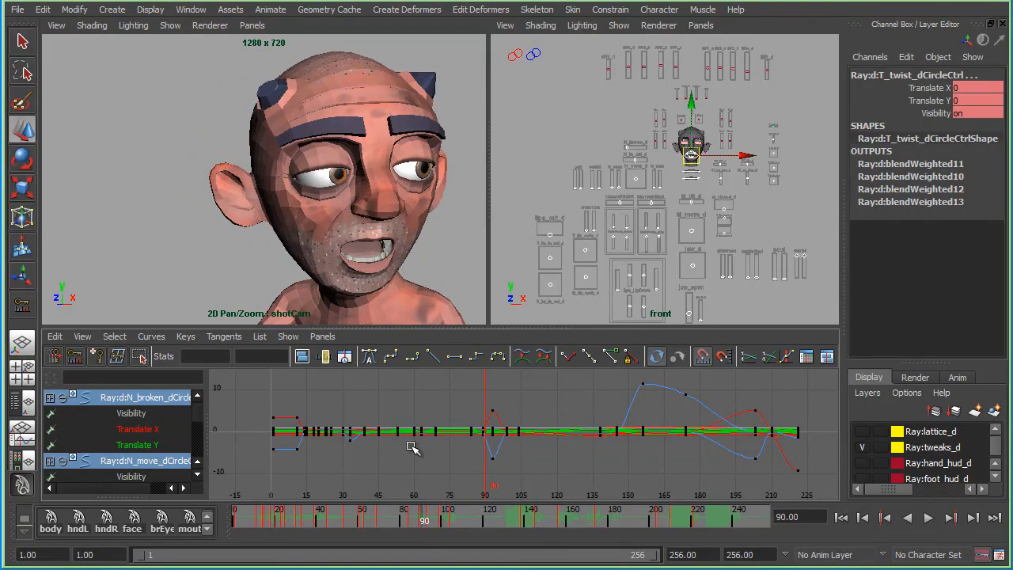
left_click(475, 356)
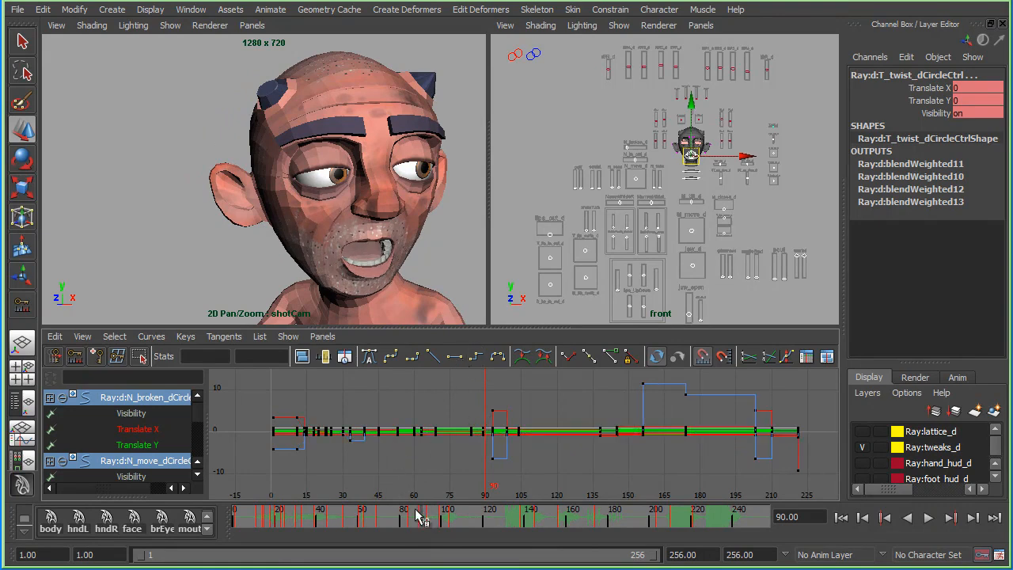
left_click_drag(424, 524, 692, 522)
- Key the opening mouth pose as a hold at frame 7 using stepped tangents, and restore auto tangents
scroll(736, 431, "up", 4)
middle_click_drag(736, 427, 373, 426, "alt")
right_click_drag(620, 409, 586, 468, "alt+shift")
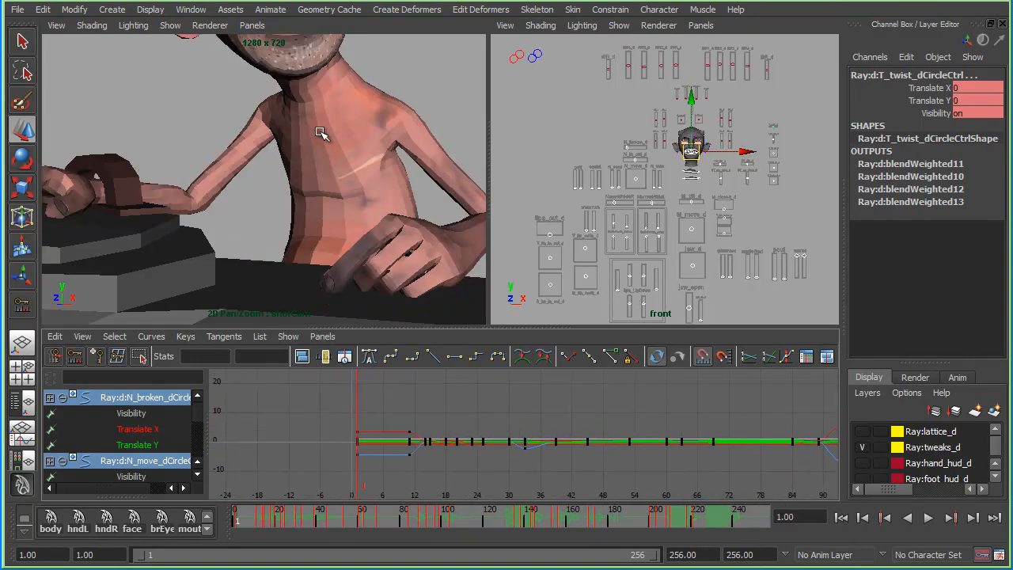
middle_click_drag(317, 134, 311, 237)
middle_click_drag(281, 453, 426, 441, "alt")
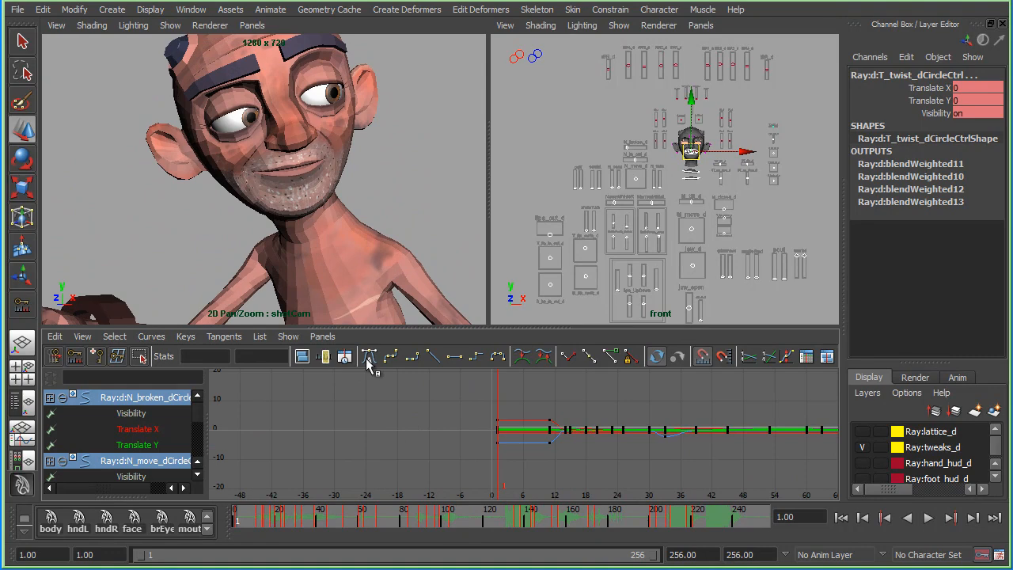
middle_click_drag(350, 459, 326, 436, "alt")
key("alt+v")
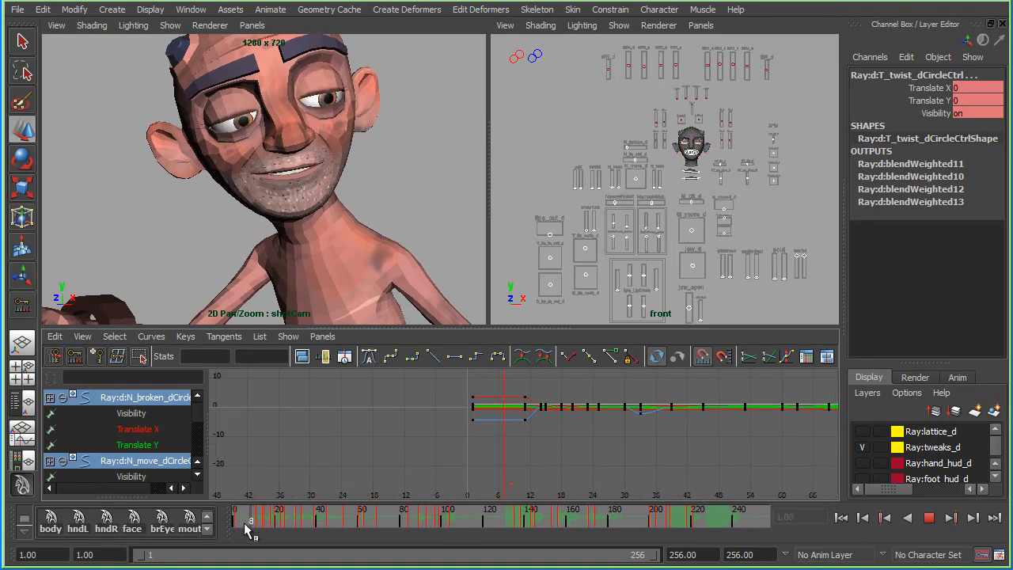
key("alt+v")
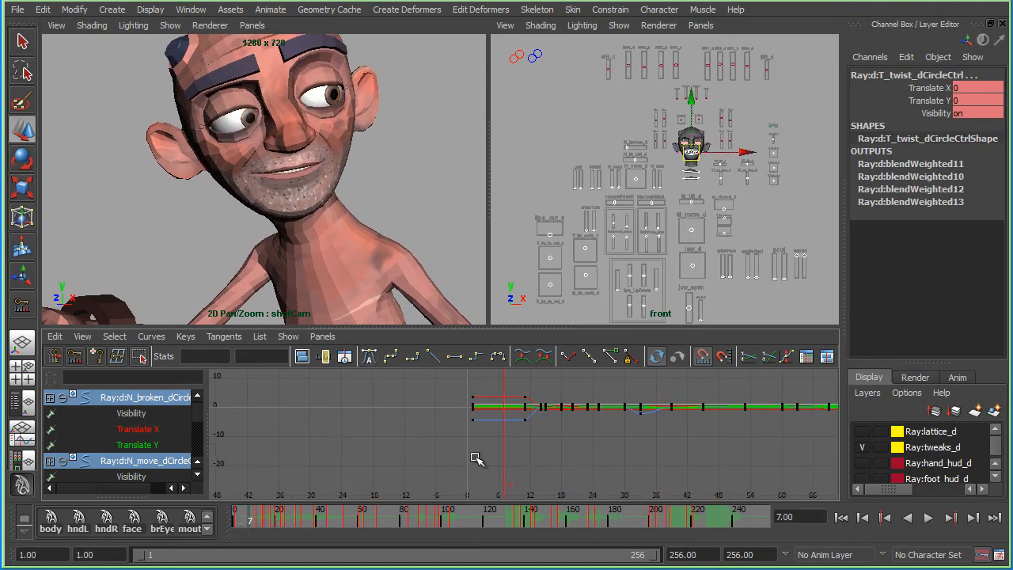
left_click(476, 358)
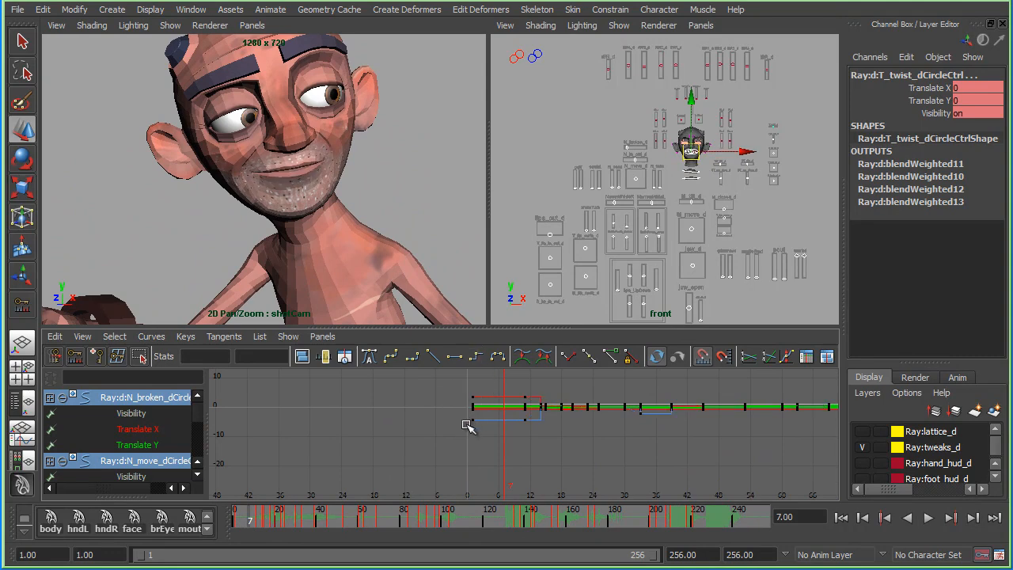
middle_click_drag(419, 391, 397, 389, "alt")
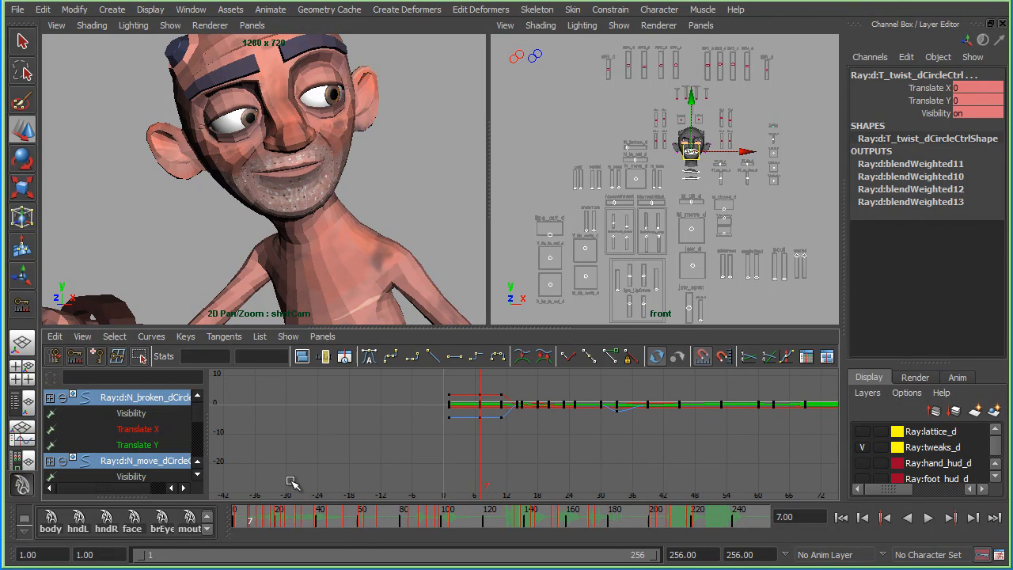
- Scrub and play the opening lip sync, and compare the mouth shape at frame 14 with its neighbouring keys
mouse_move(245, 520)
left_mouse_down()
mouse_move(237, 524)
mouse_move(277, 534)
mouse_move(343, 533)
left_mouse_up()
left_click(237, 526)
key("alt+v")
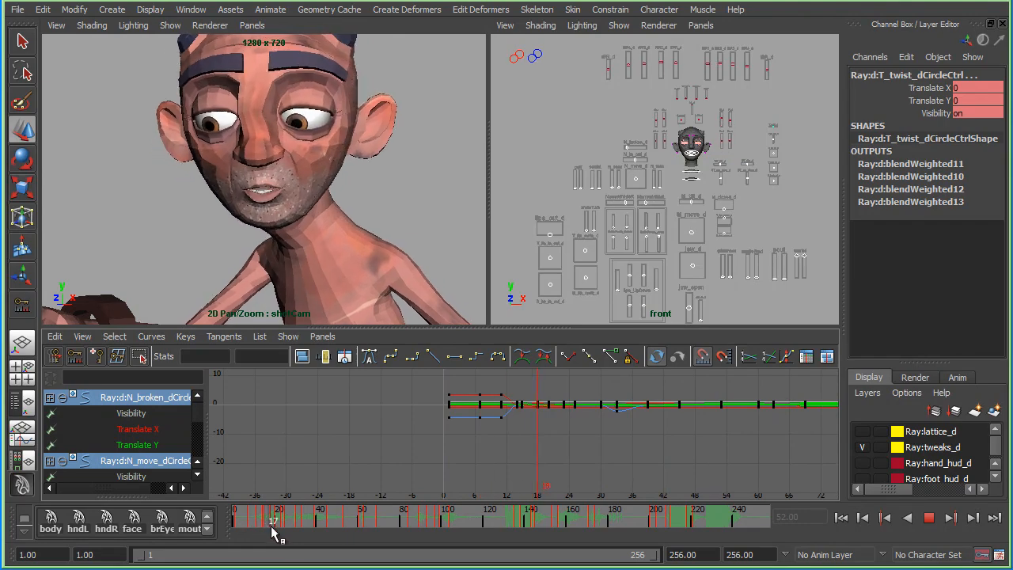
key("alt+v")
left_click_drag(278, 520, 266, 525)
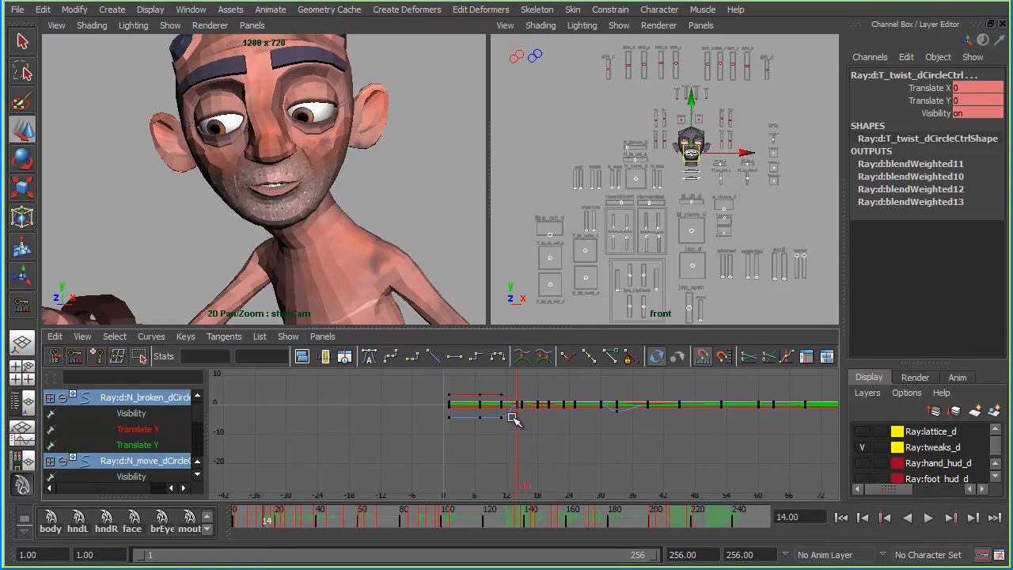
middle_click(303, 220)
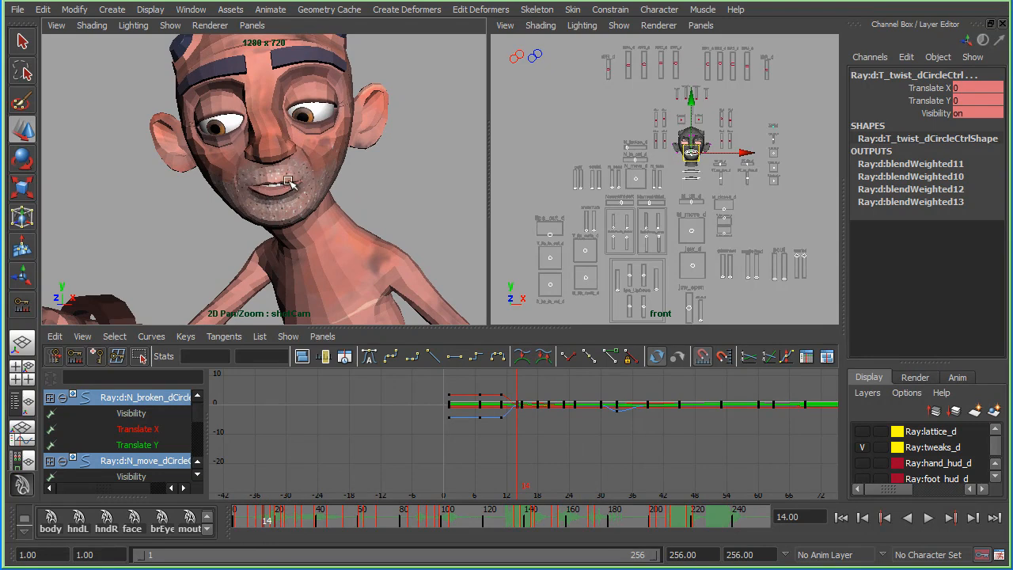
key("alt+period")
key("alt+comma")
- Delete the mouth controls' keys at frame 14 and scrub through to frame 19 to check the transition
right_click_drag(465, 444, 475, 443, "alt+shift")
middle_click_drag(475, 443, 429, 456, "alt")
right_click_drag(429, 457, 452, 450, "alt")
middle_click_drag(452, 450, 430, 454, "alt")
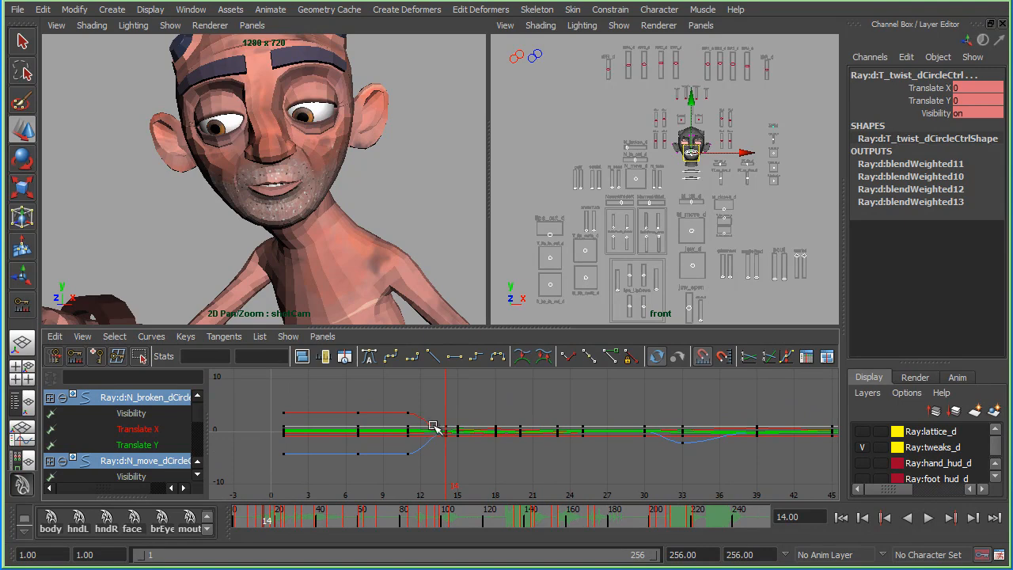
left_click_drag(433, 398, 452, 467)
key("Delete")
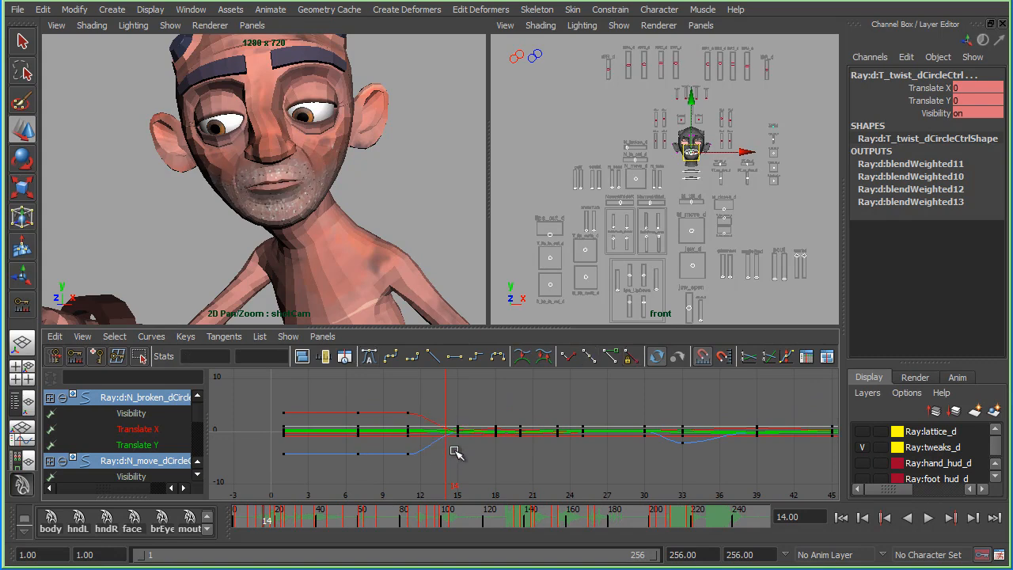
left_click_drag(257, 522, 275, 547)
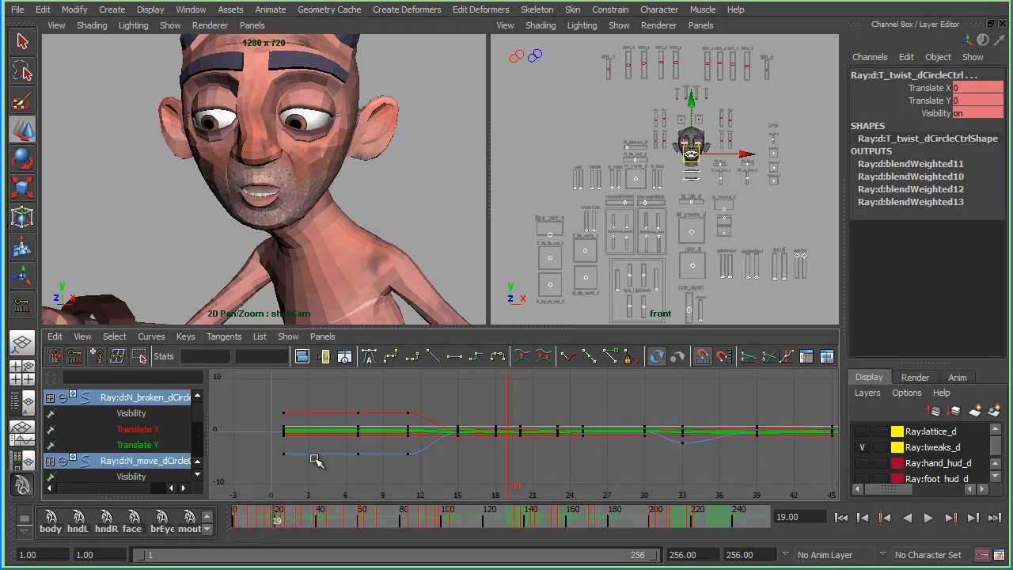
- Scrub to frame 11 and compare its mouth pose with the neighbouring keys, including frame 7, with the mouth sliders in close view
left_click_drag(237, 522, 269, 523)
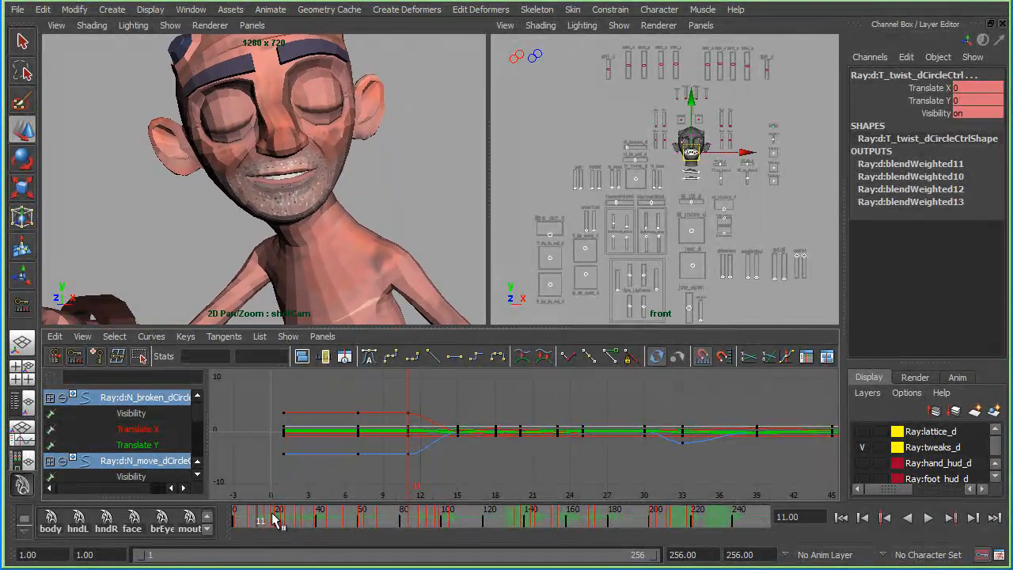
middle_click_drag(623, 222, 605, 189, "alt")
right_click_drag(605, 189, 755, 181, "alt")
middle_click_drag(585, 170, 656, 179, "alt")
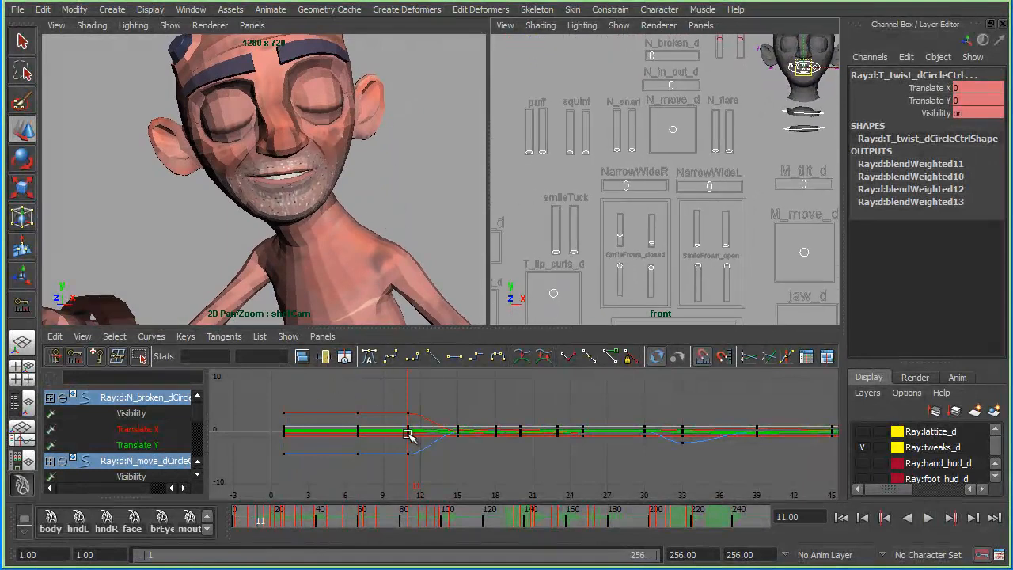
middle_click_drag(404, 433, 409, 435, "alt")
key("comma")
key("period")
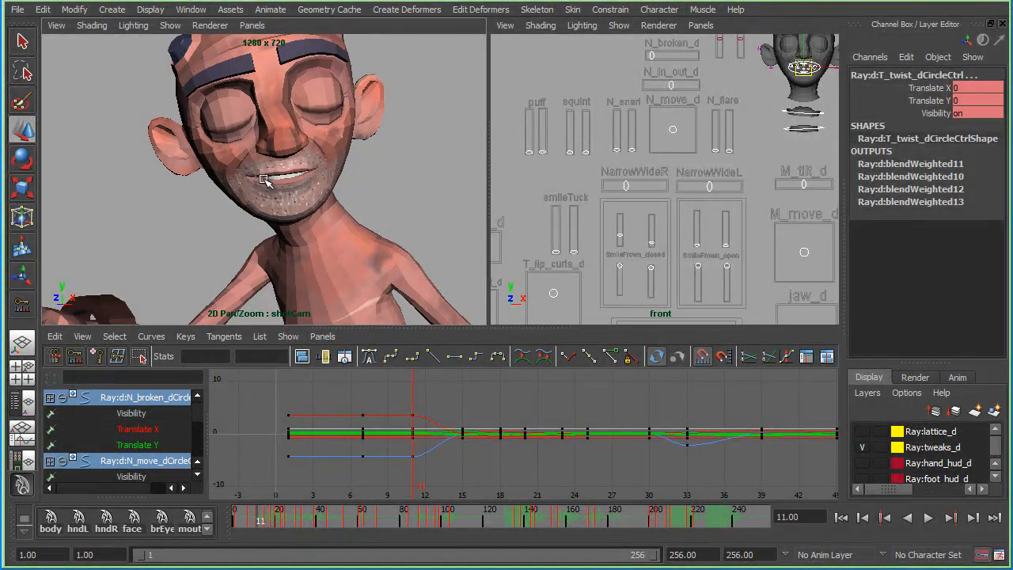
key("period")
key("comma")
key("comma")
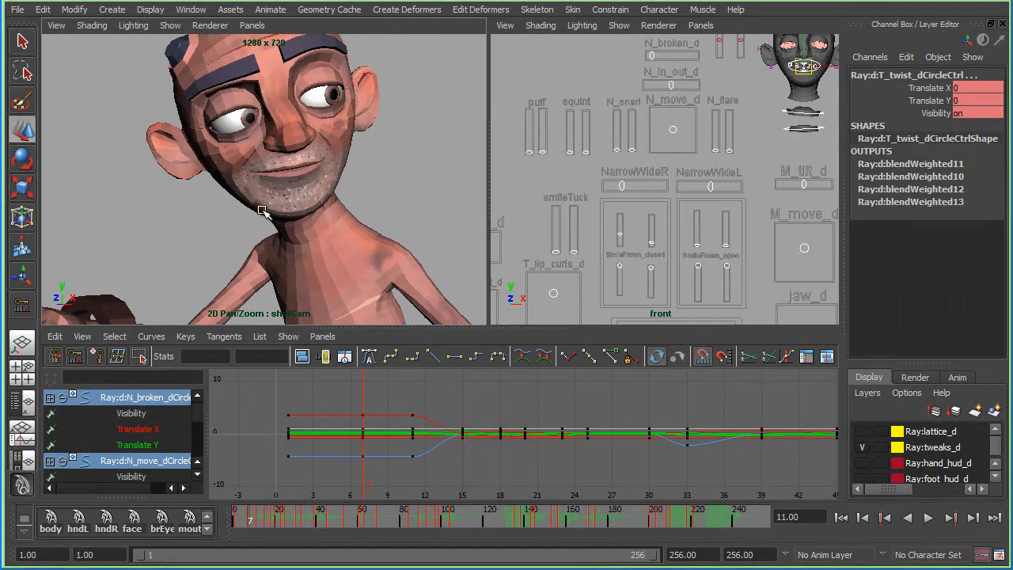
- Select the NarrowWideR and NarrowWideL controls and isolate their Translate X curves in the graph
left_click_drag(615, 179, 724, 192)
left_click(183, 427)
scroll(198, 431, "down", 2)
left_click(183, 460, "ctrl")
right_click_drag(406, 443, 391, 440, "alt")
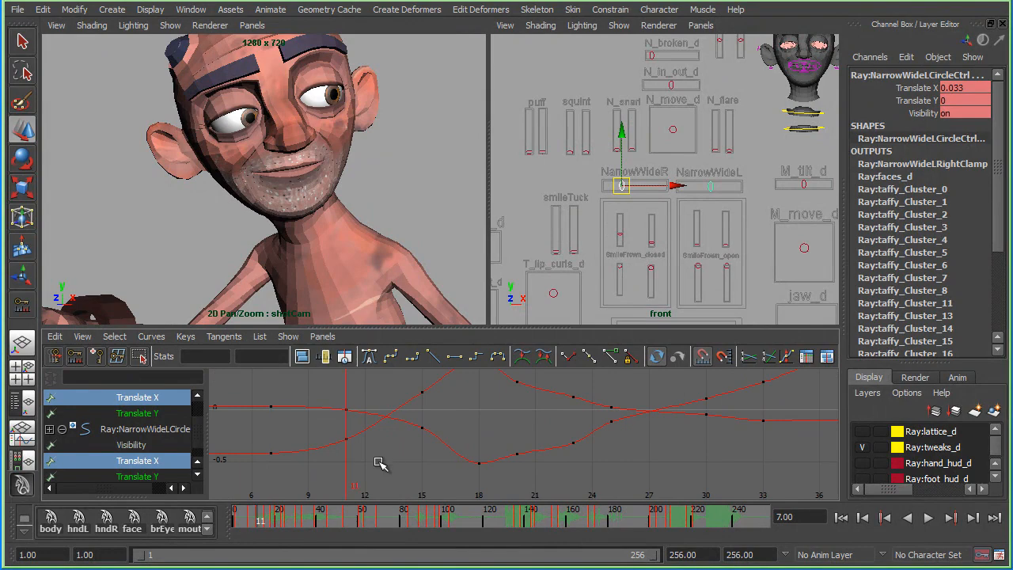
- At frame 11, lower NarrowWideL's Translate X key to -0.17 and raise NarrowWideR's to about 0.025
key("period")
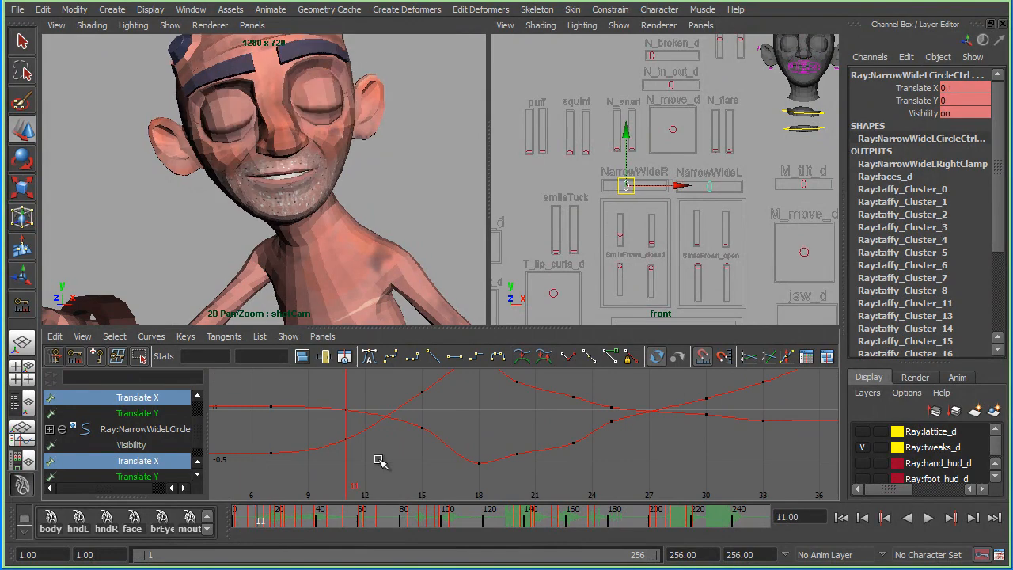
left_click_drag(323, 369, 358, 416)
middle_click_drag(355, 386, 359, 403, "shift")
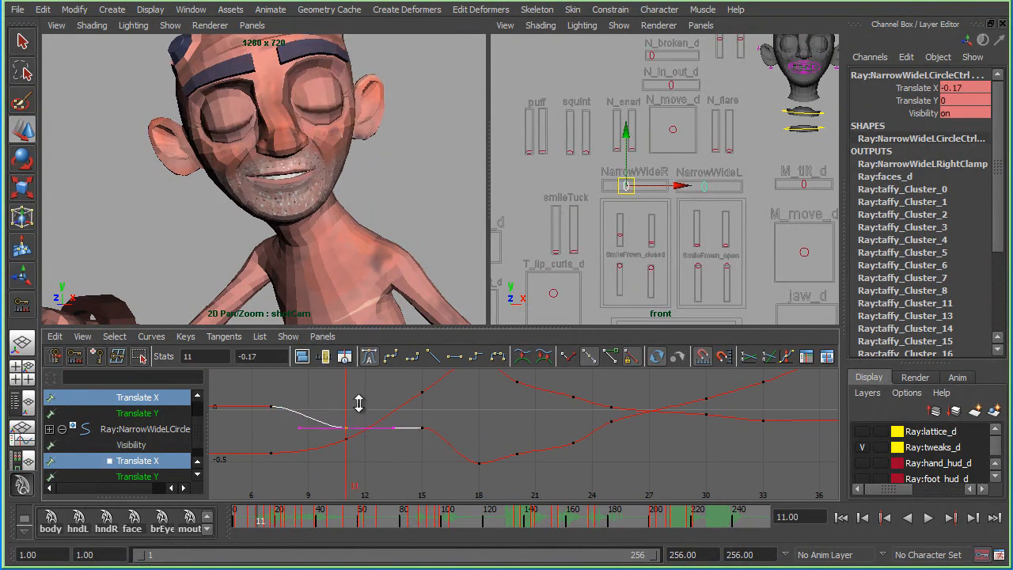
left_click(342, 439)
middle_click_drag(355, 459, 360, 433, "shift")
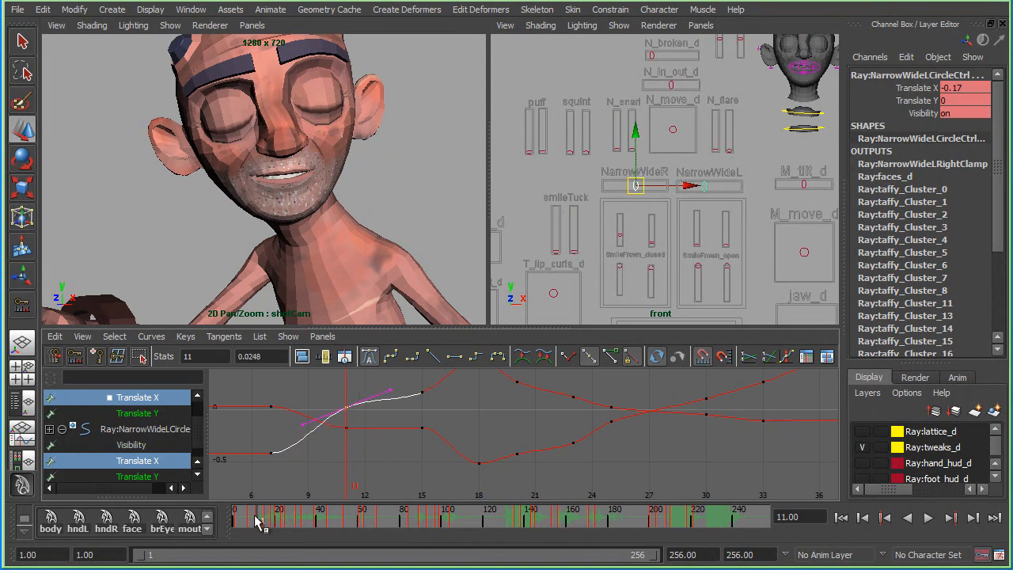
- Play and scrub the opening lip sync repeatedly to check the mouth corners' movement and the shape around frame 21
left_click_drag(257, 522, 274, 545)
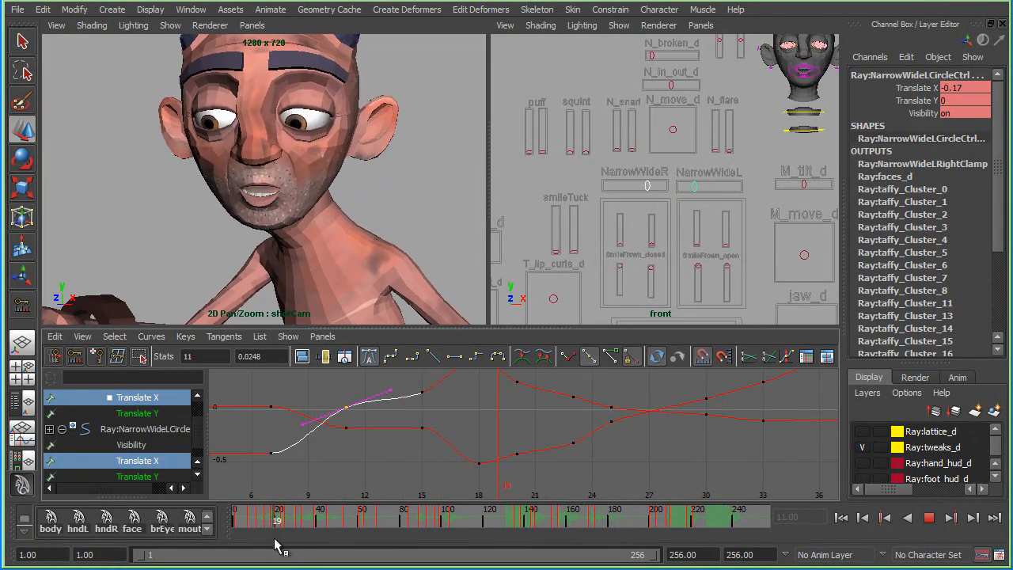
key("alt+v")
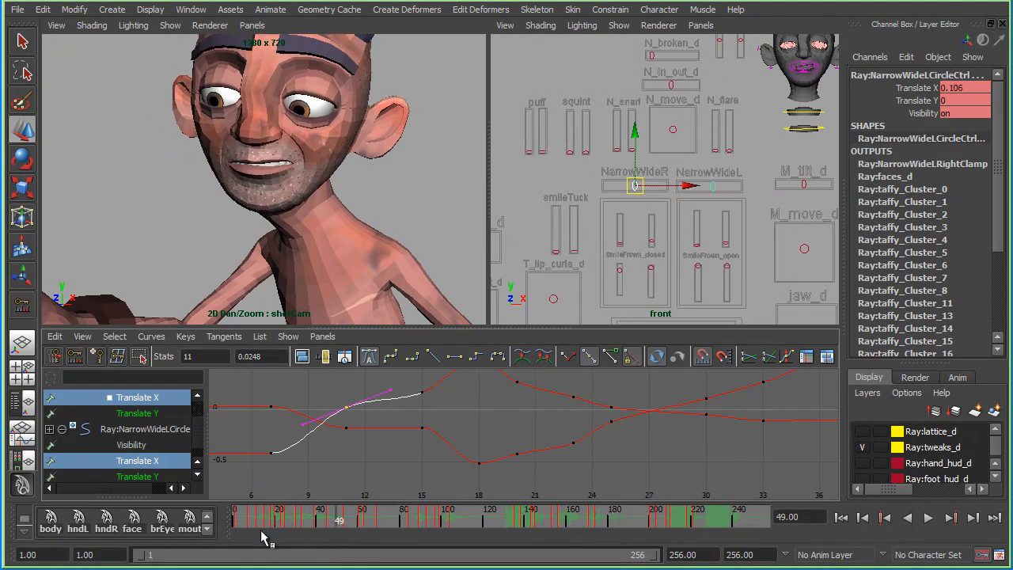
key("alt+v")
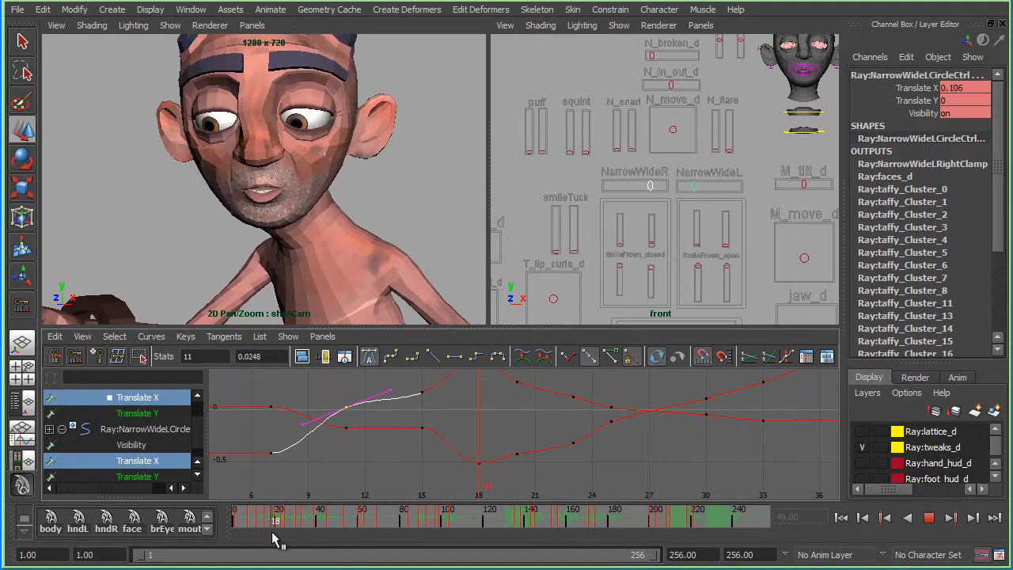
key("alt+v")
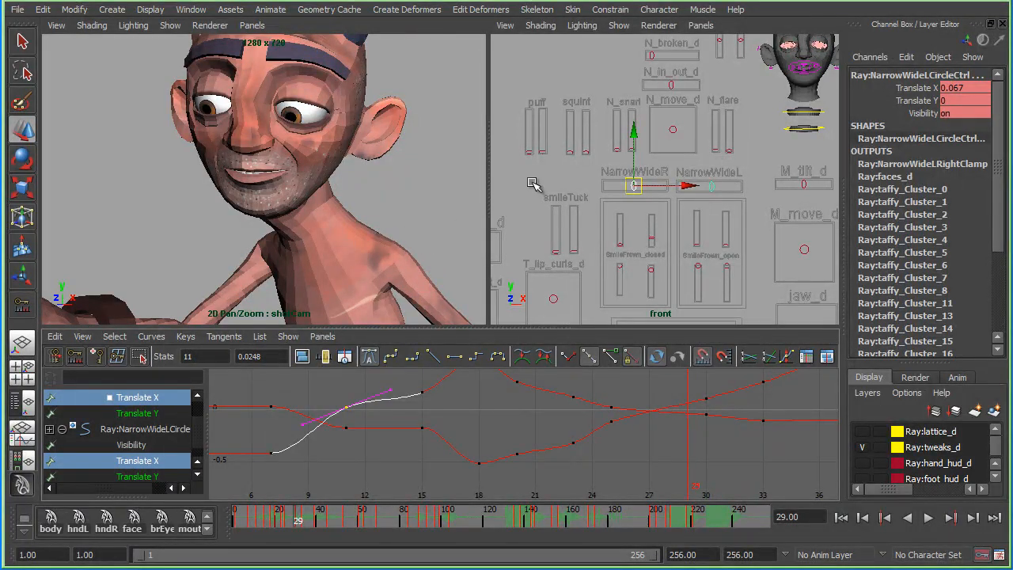
left_click(503, 241)
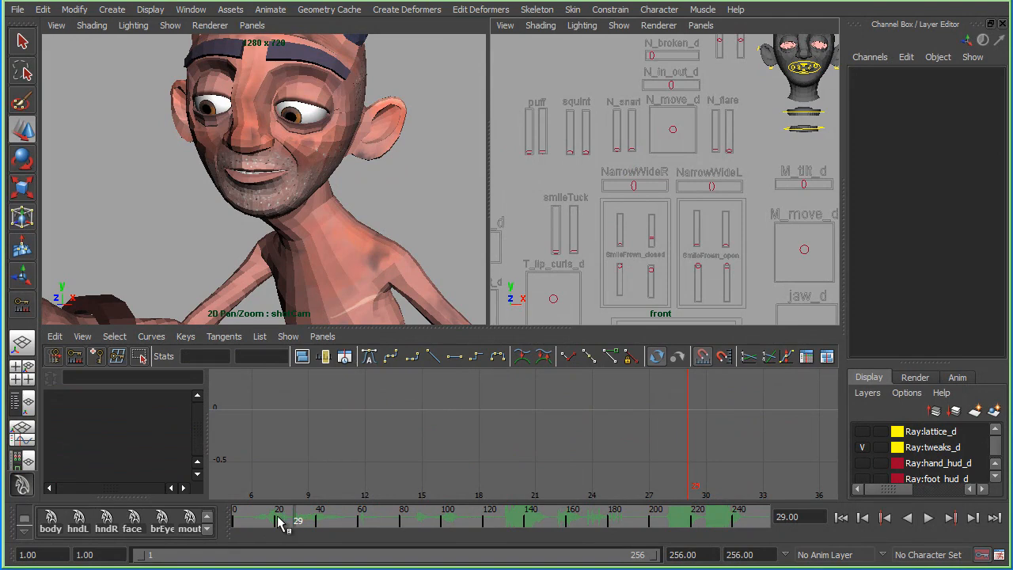
key("alt+v")
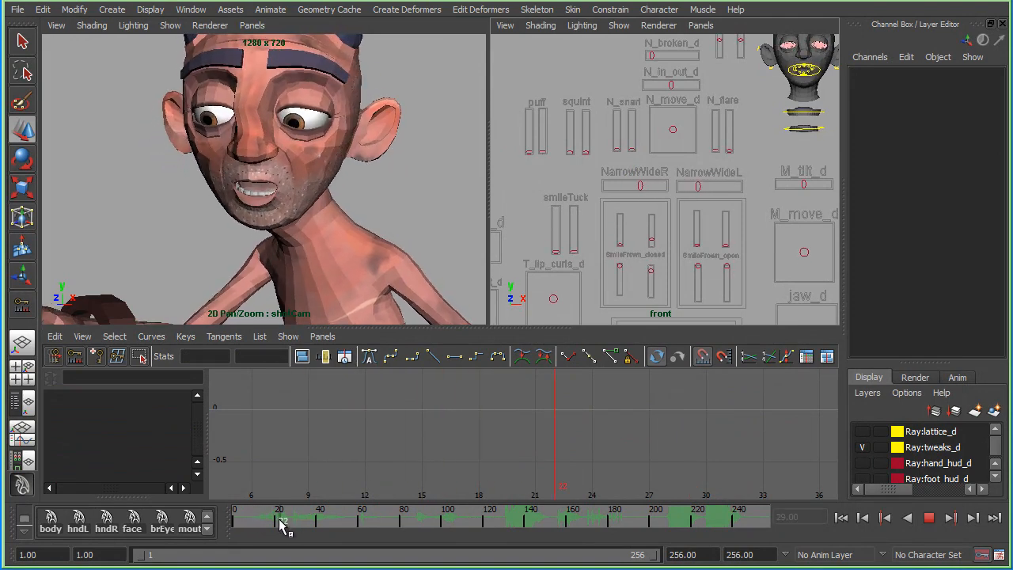
left_click(289, 520)
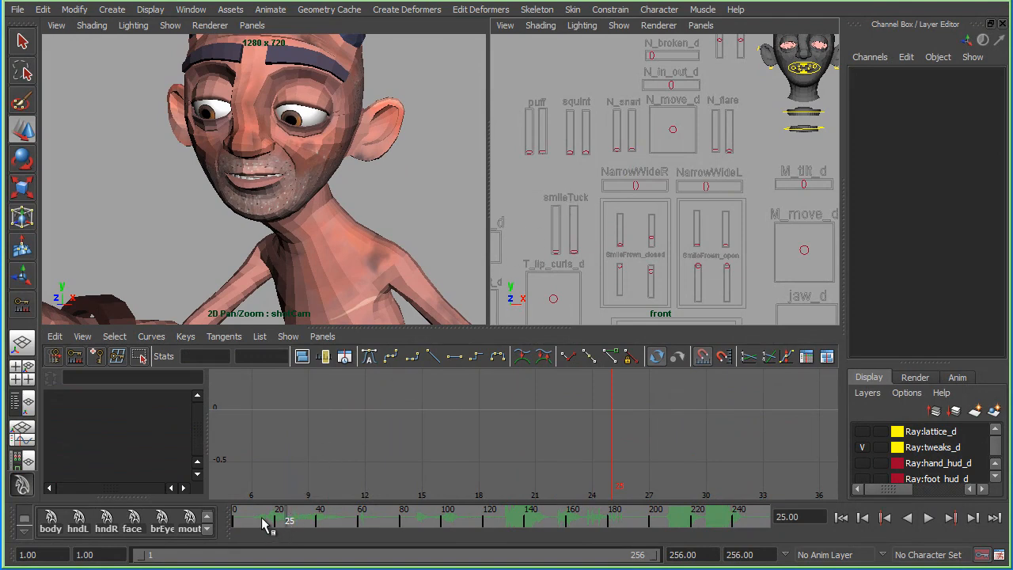
left_click_drag(253, 524, 281, 524)
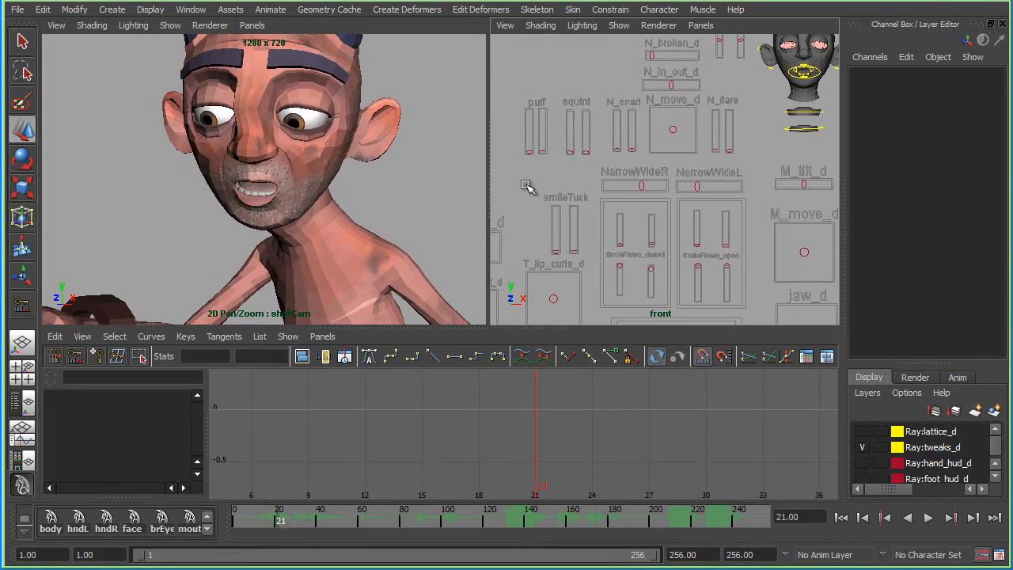
- Select all mouth controls and shift their keys at frames 20, 23 and 25 one frame later
left_click(189, 521)
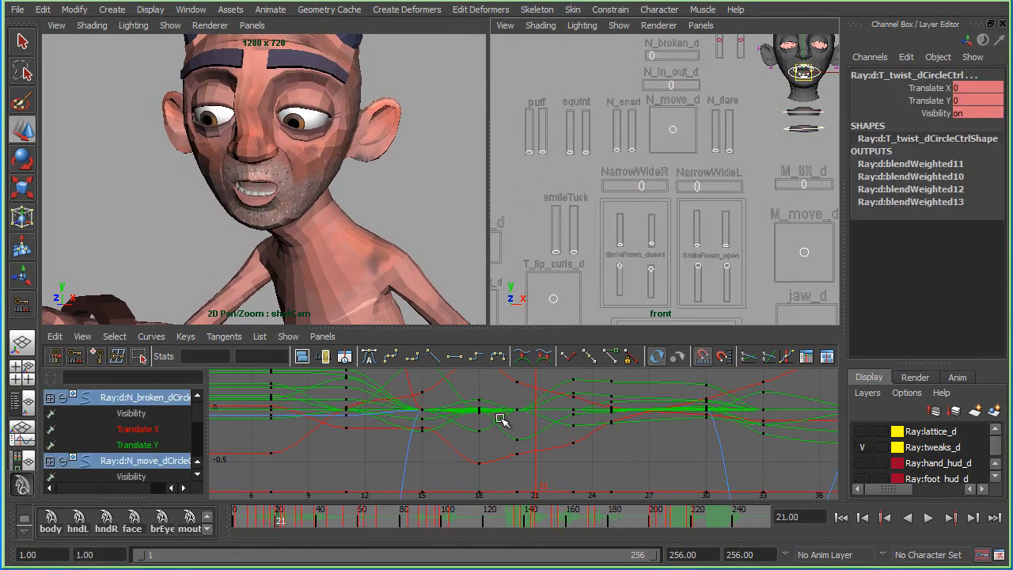
right_click_drag(486, 449, 490, 452, "alt+shift")
left_click_drag(282, 526, 277, 525)
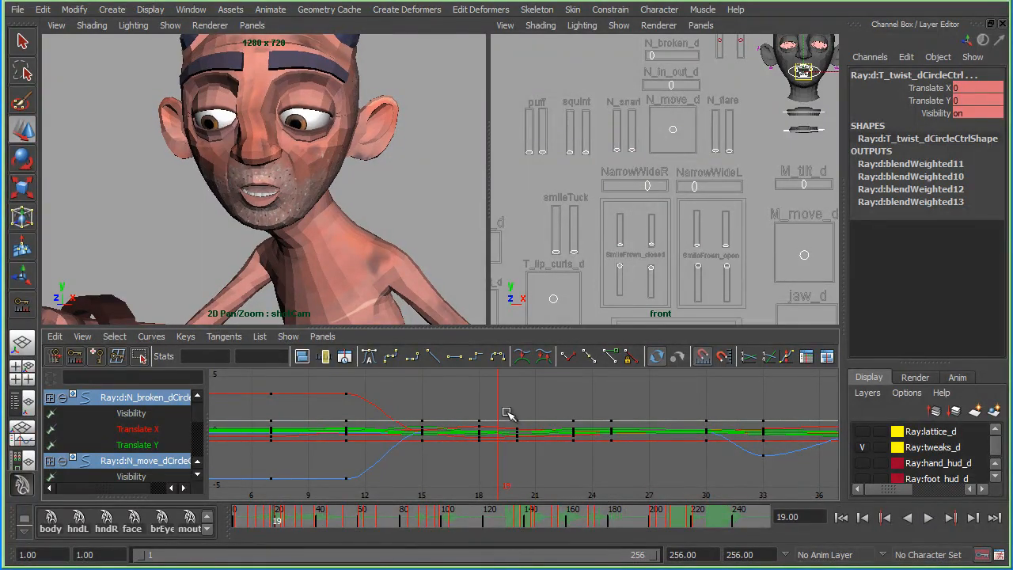
key(".")
left_click_drag(487, 405, 618, 479)
key("alt+v")
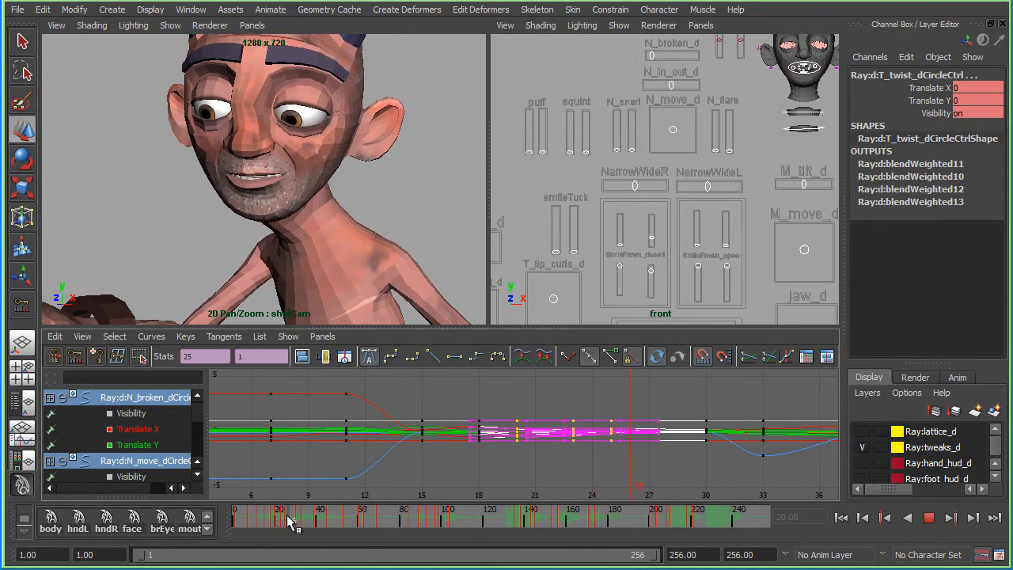
key("alt+v")
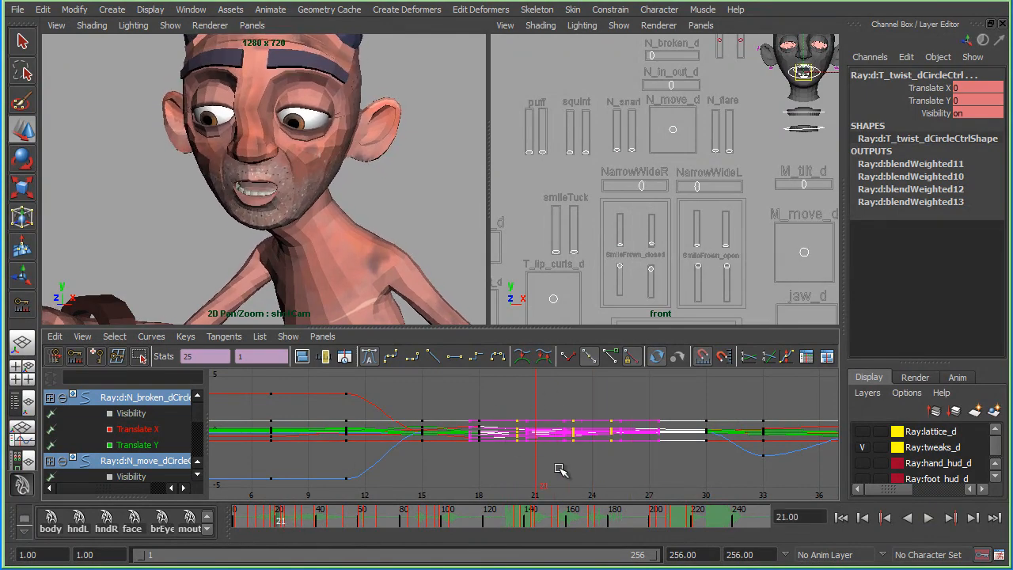
middle_click_drag(510, 492, 529, 493)
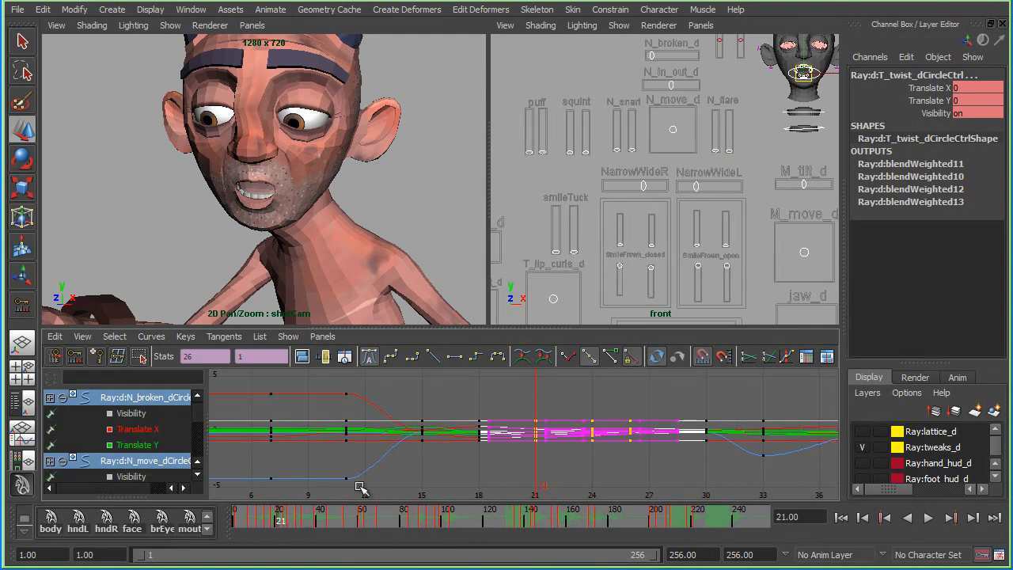
- Play and scrub frames 16 to 29 to check the timing of the open mouth shape at frame 21
key("alt+v")
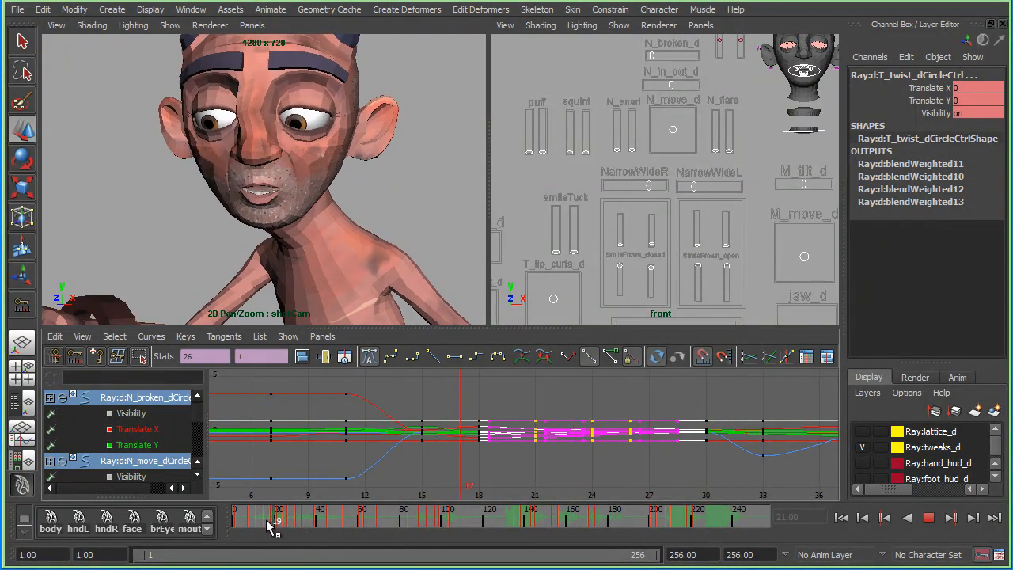
left_click(270, 522)
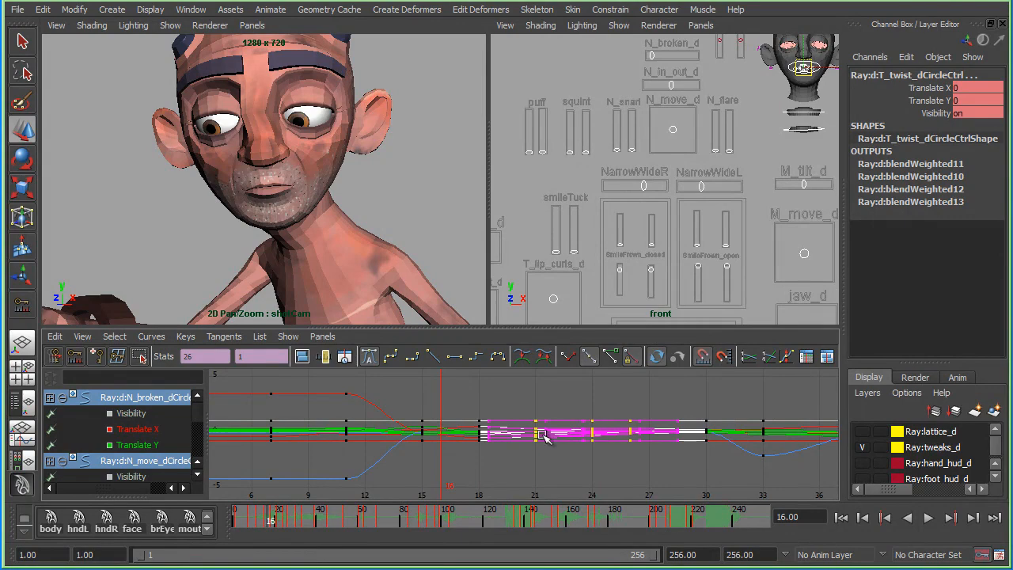
mouse_move(269, 522)
left_mouse_down()
mouse_move(257, 524)
mouse_move(320, 527)
mouse_move(265, 526)
mouse_move(293, 527)
left_mouse_up()
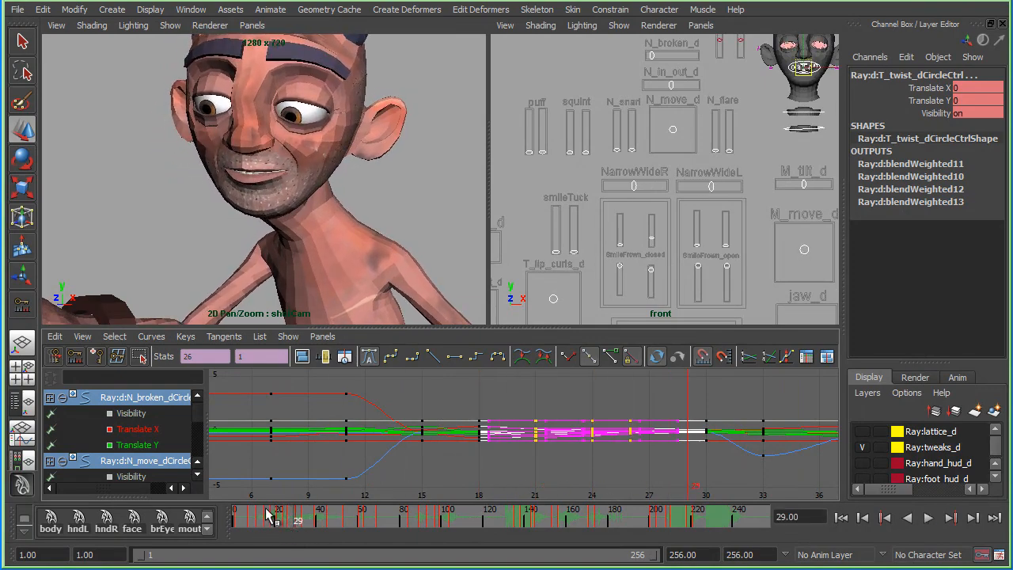
right_click_drag(278, 473, 347, 457, "alt")
middle_click_drag(347, 457, 385, 464, "alt")
left_click(255, 519)
key("alt+v")
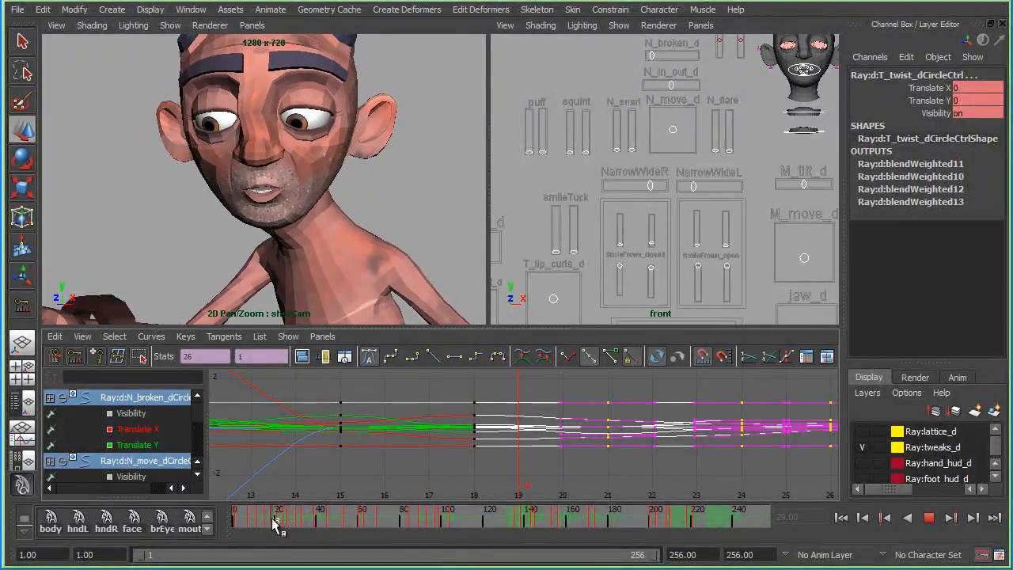
left_click_drag(278, 525, 279, 525)
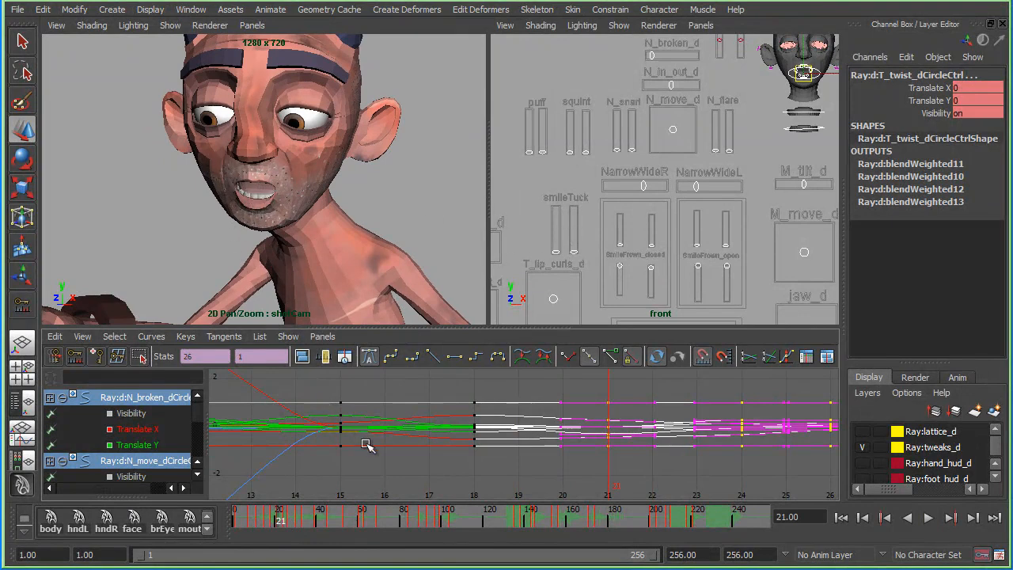
- Compare the mouth keys at frames 15 and 21, lower frownCR's Translate Y to about -0.136 at frame 21, and play the result
key("comma")
key("comma")
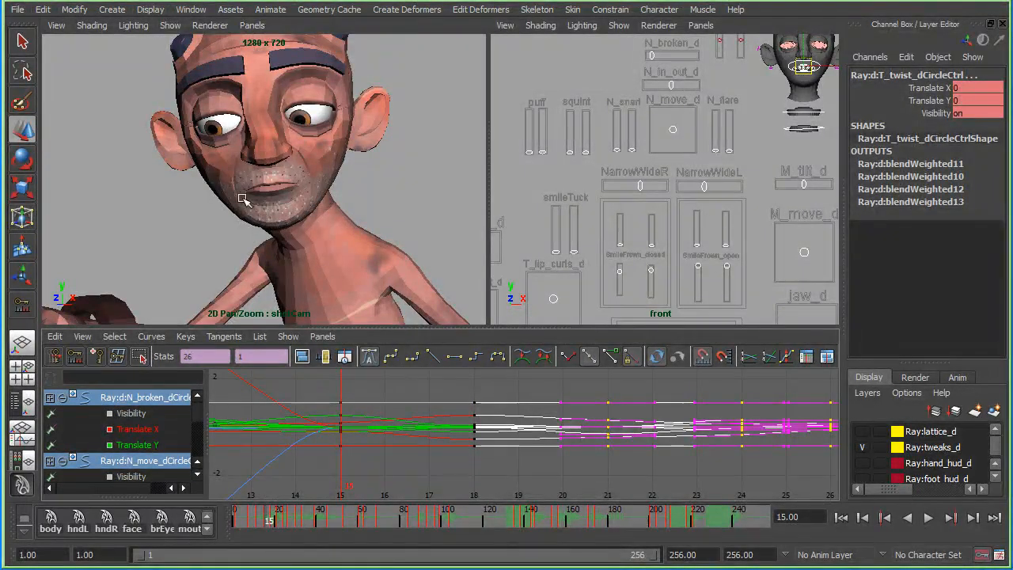
key("period")
key("period")
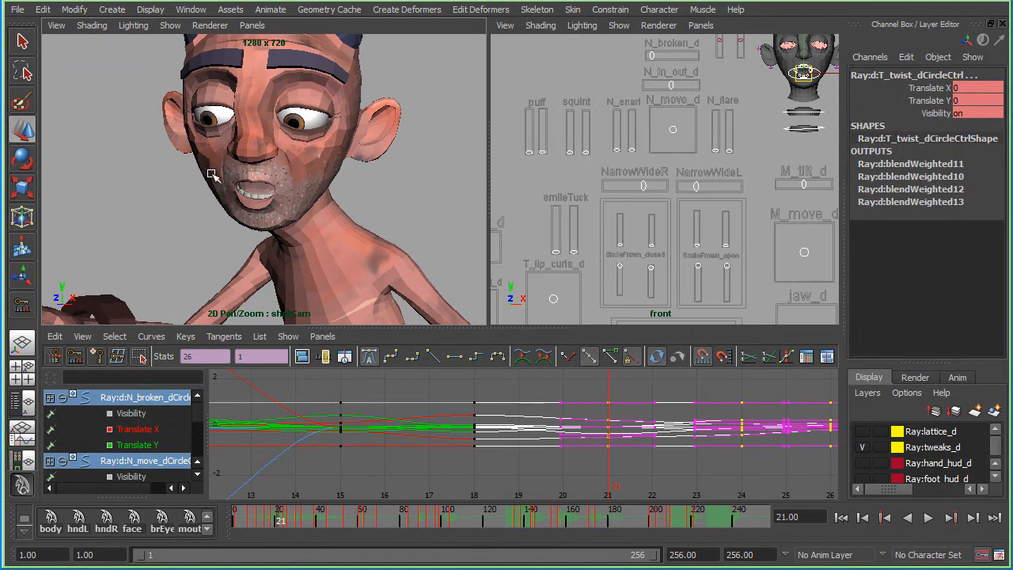
key("period")
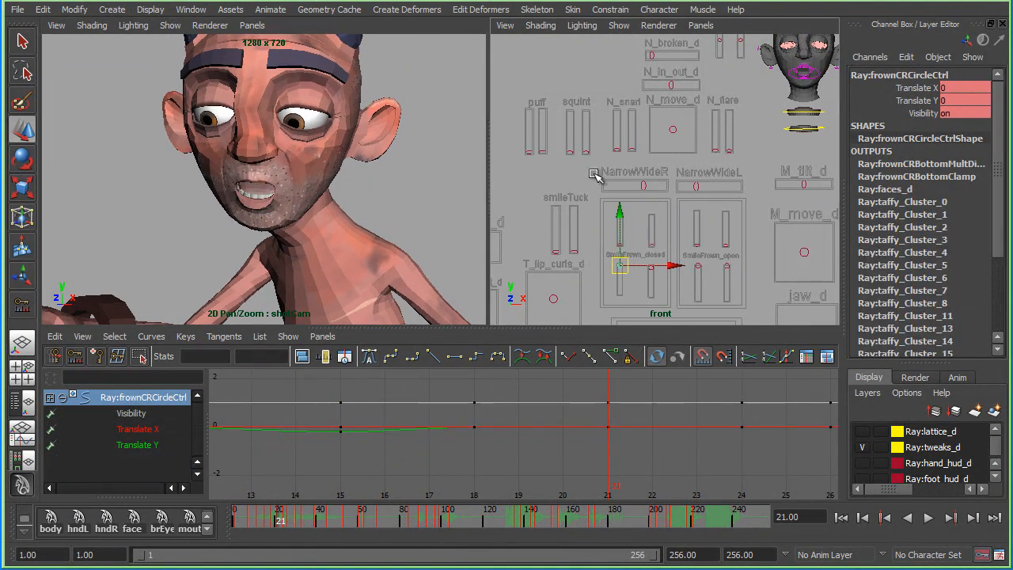
left_click_drag(619, 220, 618, 219)
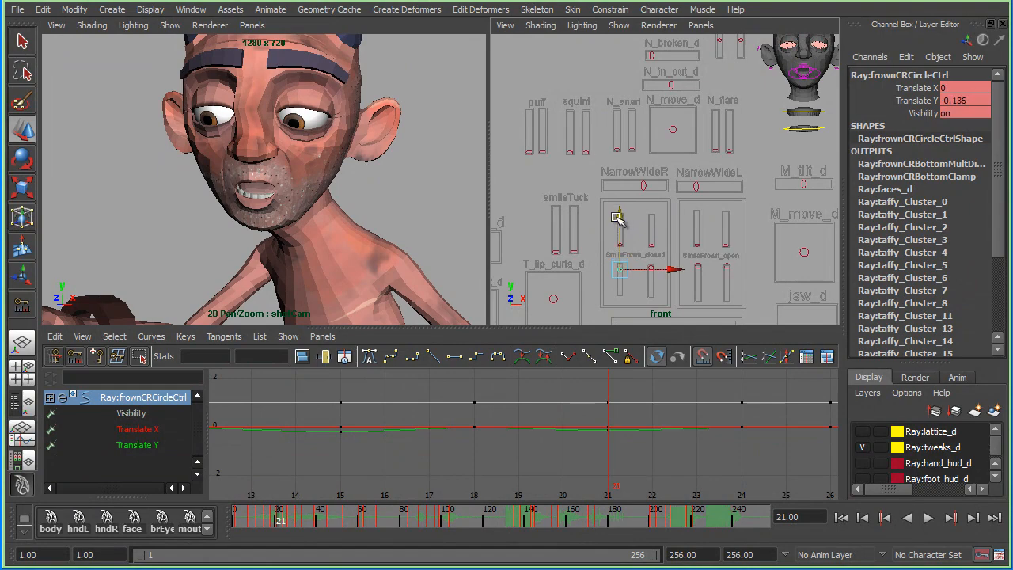
left_click_drag(269, 522, 288, 522)
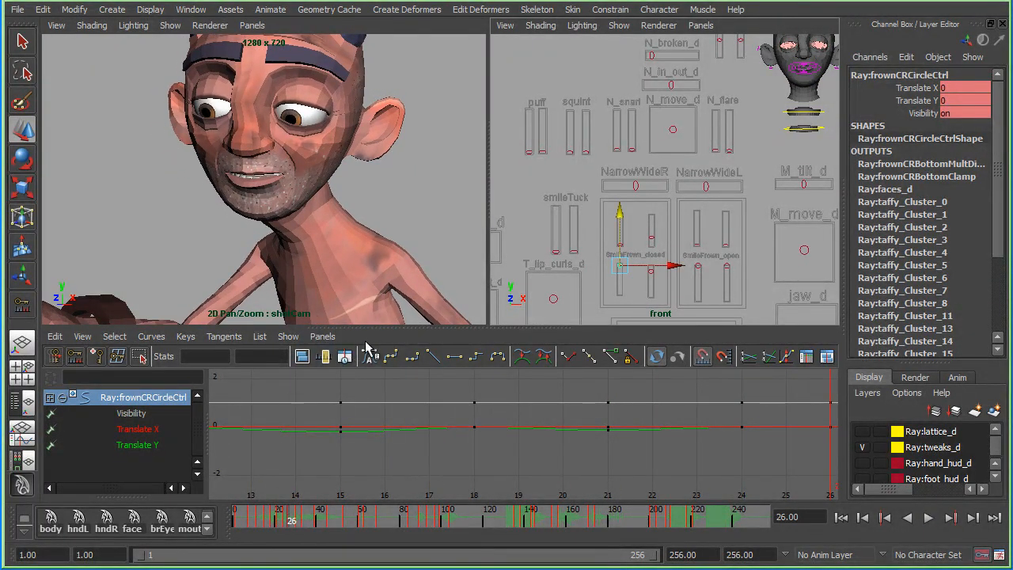
key("alt+v")
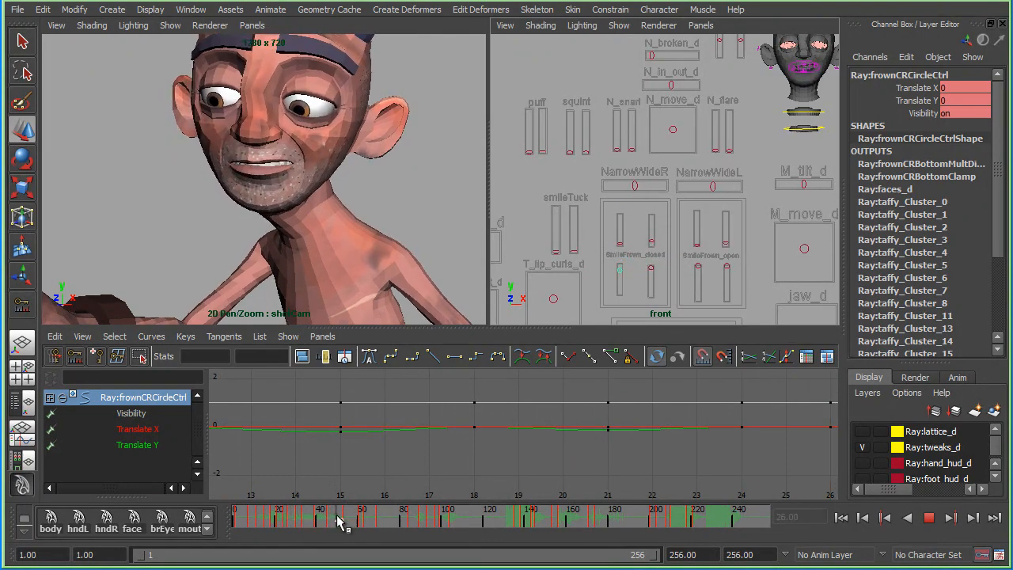
key("alt+v")
left_click(516, 225)
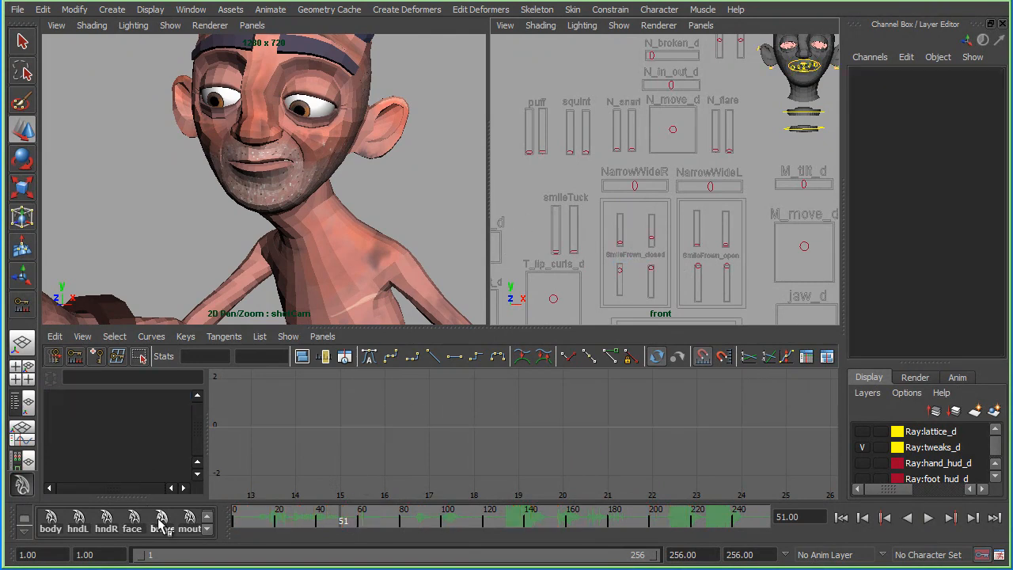
- Select all mouth controls and compare their key poses at frames 33 and 39
left_click(189, 524)
right_click_drag(625, 451, 454, 445, "alt")
key("comma")
key("comma")
key("comma")
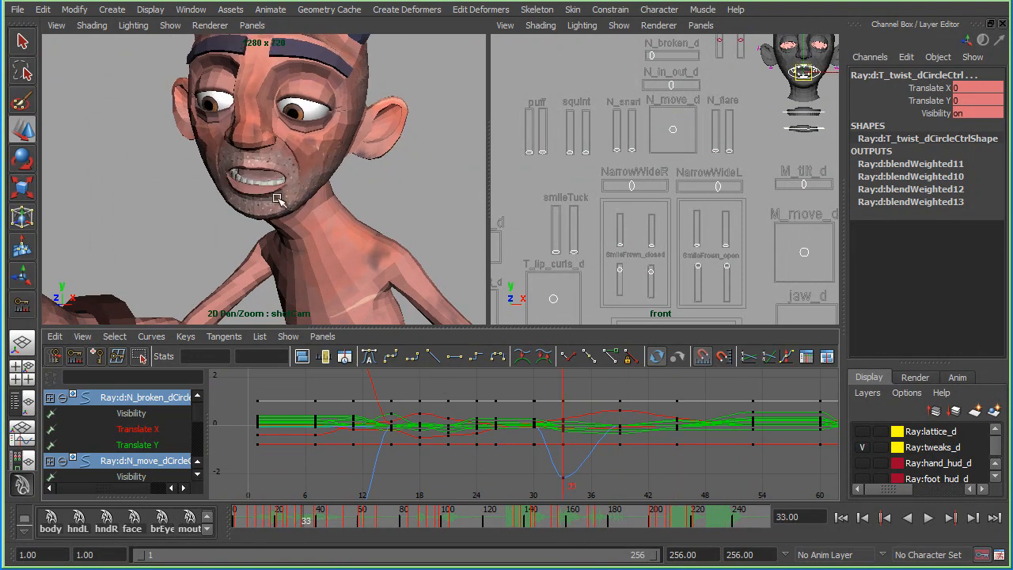
key("period")
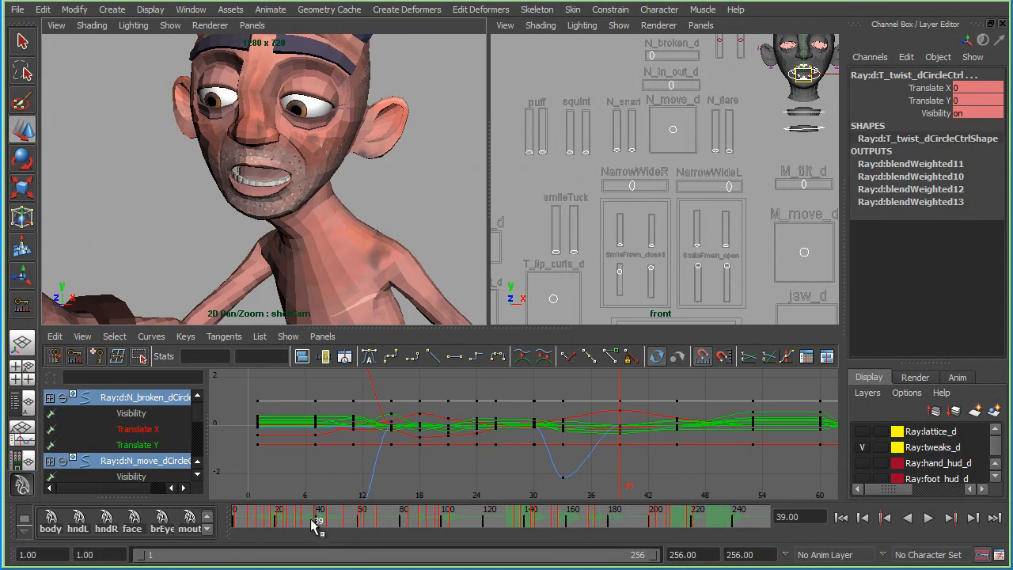
- Scrub frames 37 to 39 and compare the mouth poses keyed at frames 39 and 45
left_click_drag(314, 526, 310, 526)
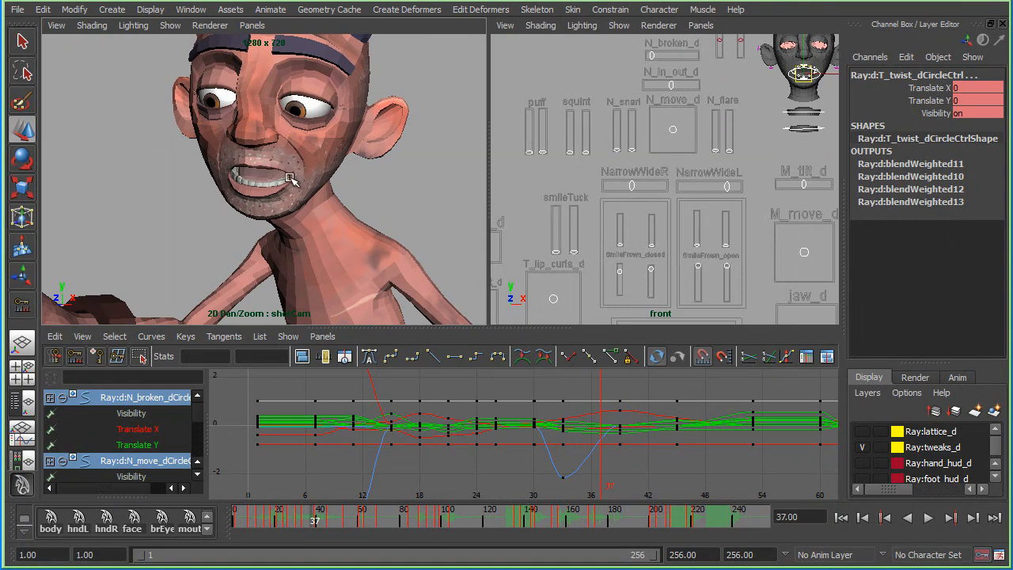
mouse_move(309, 519)
left_mouse_down()
mouse_move(297, 517)
mouse_move(314, 524)
left_mouse_up()
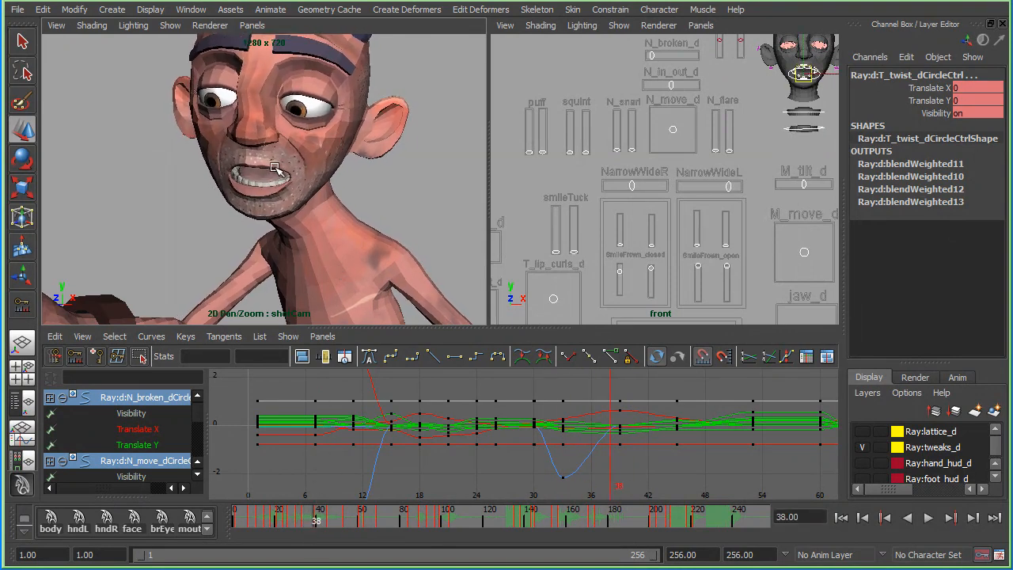
key("period")
key("period")
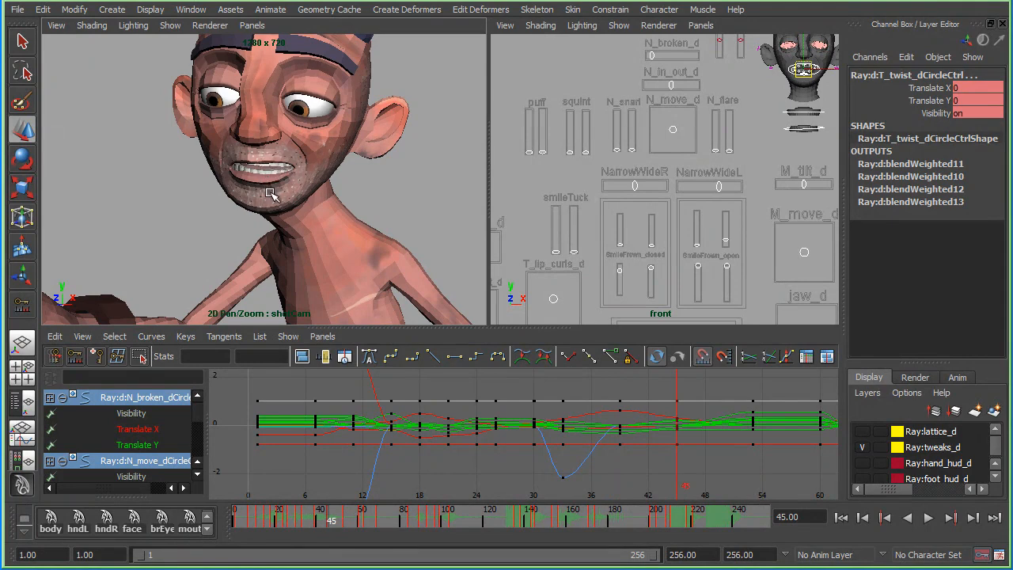
key("comma")
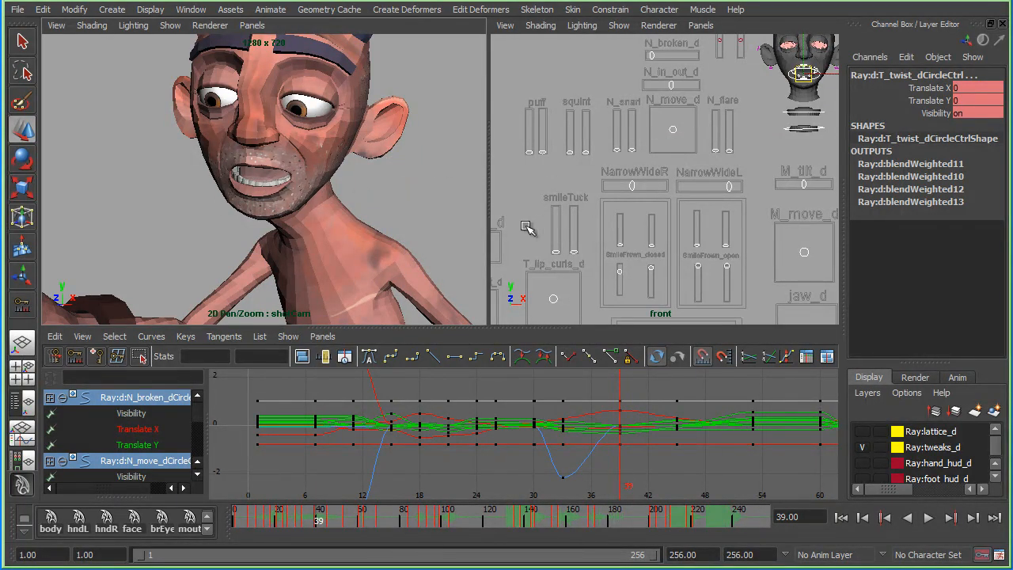
- Deselect jaw_open, NarrowWideR and NarrowWideL, delete the other mouth controls' keys at frame 39, and key their interpolated pose there
middle_click_drag(679, 281, 622, 105, "alt")
left_click_drag(749, 283, 750, 283)
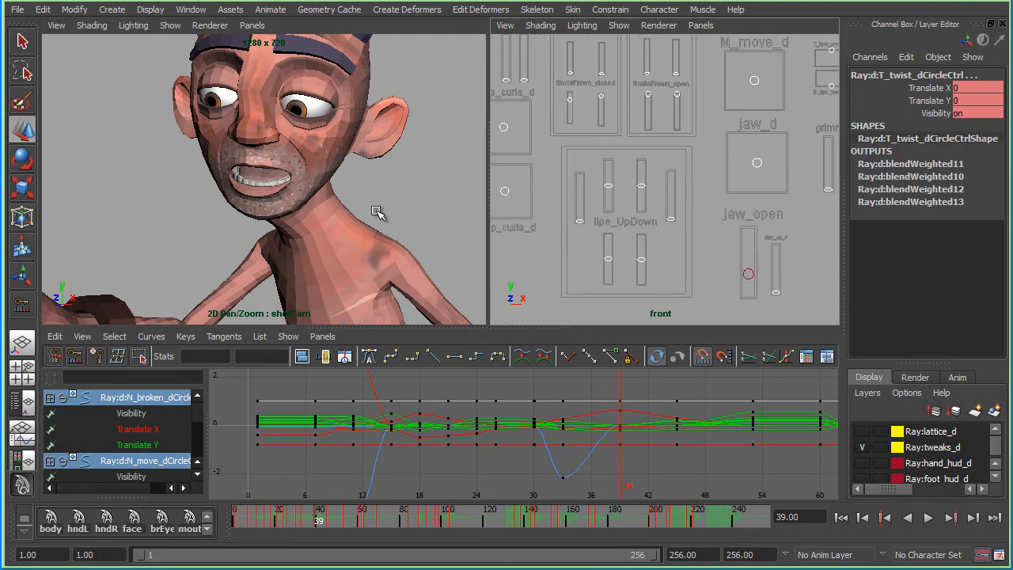
middle_click_drag(581, 166, 607, 307, "alt")
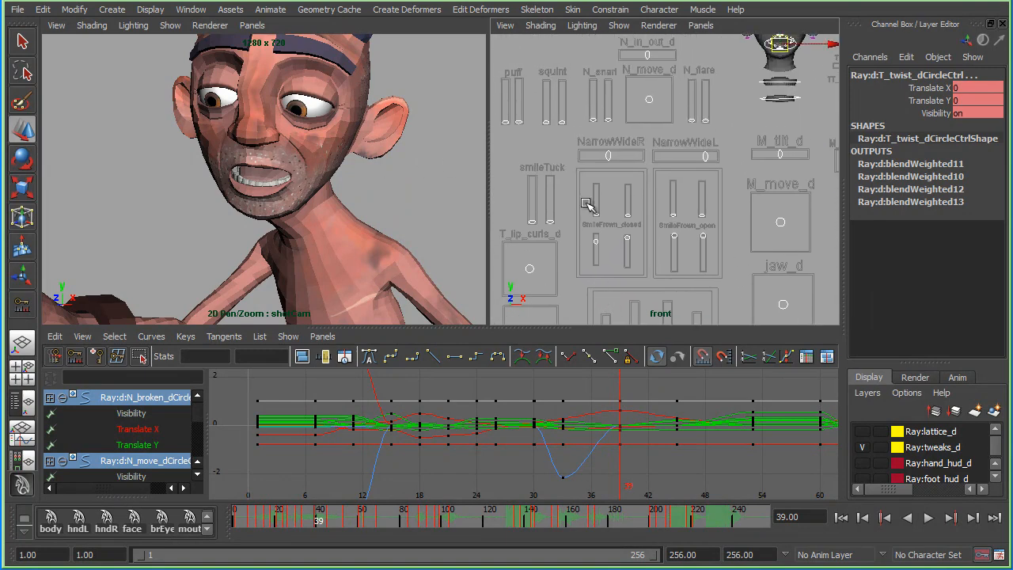
left_click_drag(590, 145, 729, 171)
middle_click_drag(652, 257, 645, 237, "alt")
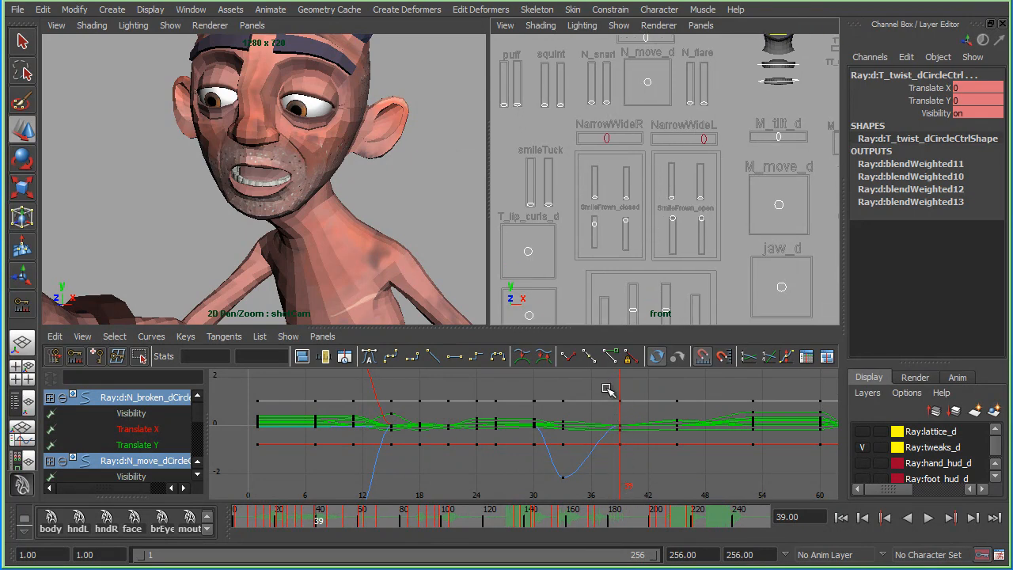
left_click_drag(608, 393, 625, 459)
key("a")
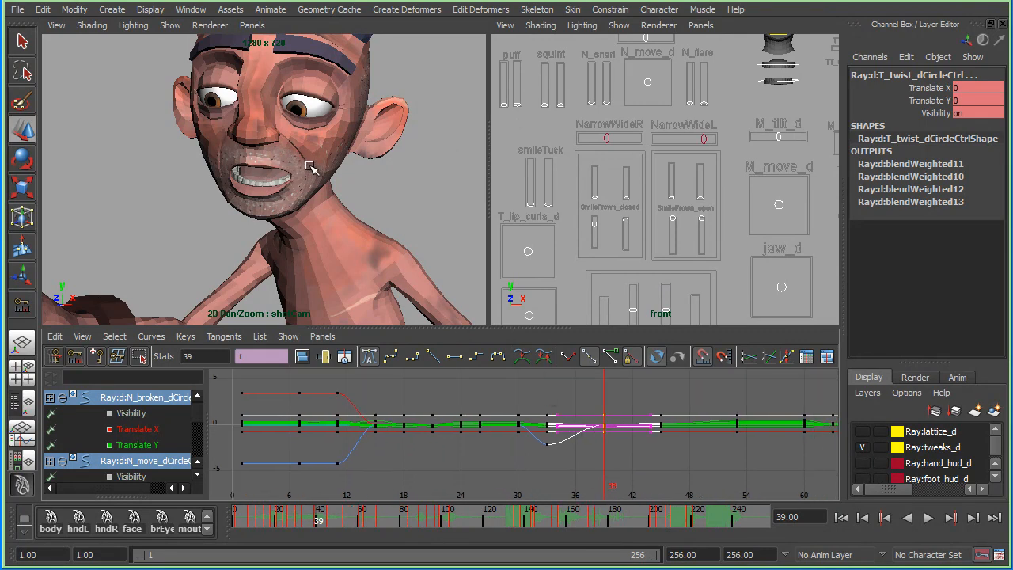
key("Delete")
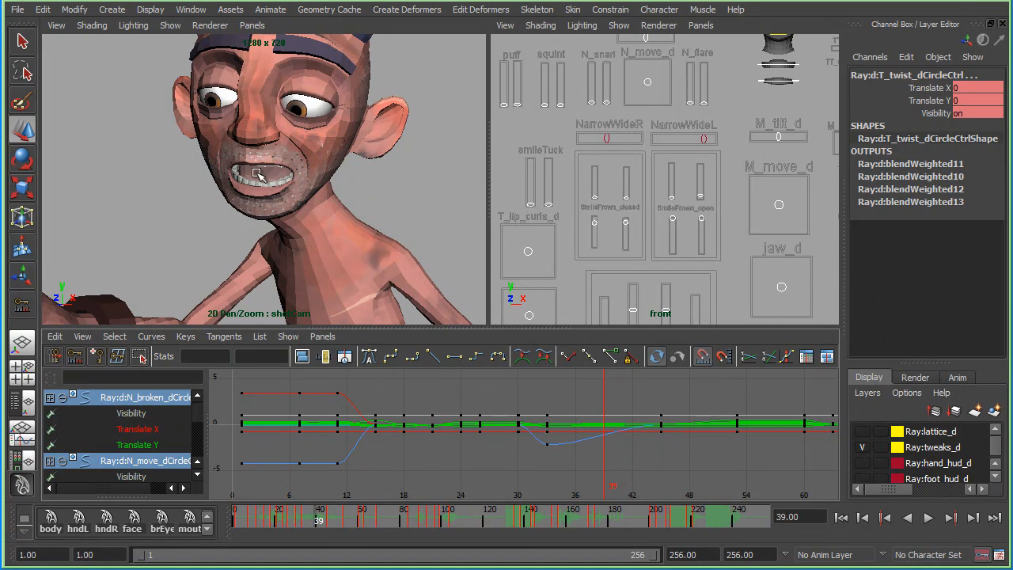
key("s")
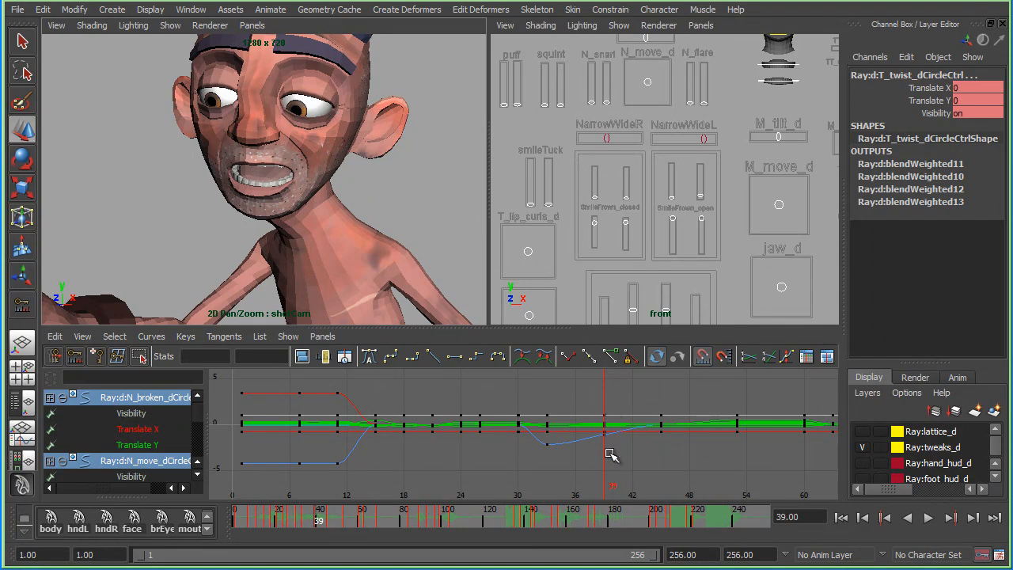
- Compare the mouth poses at frames 33, 39 and 45, and play the transition through frame 51
key("comma")
key("comma")
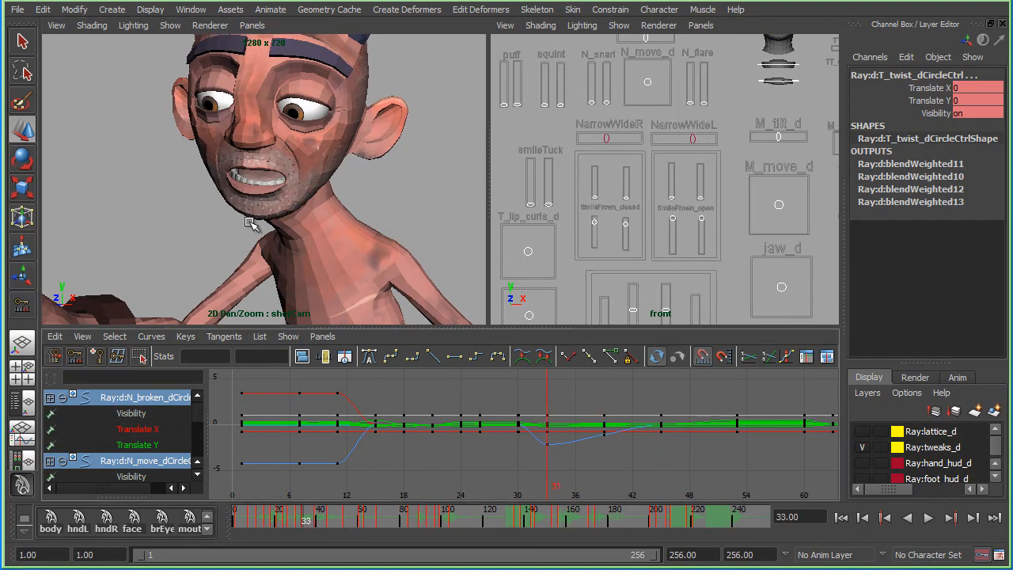
key("period")
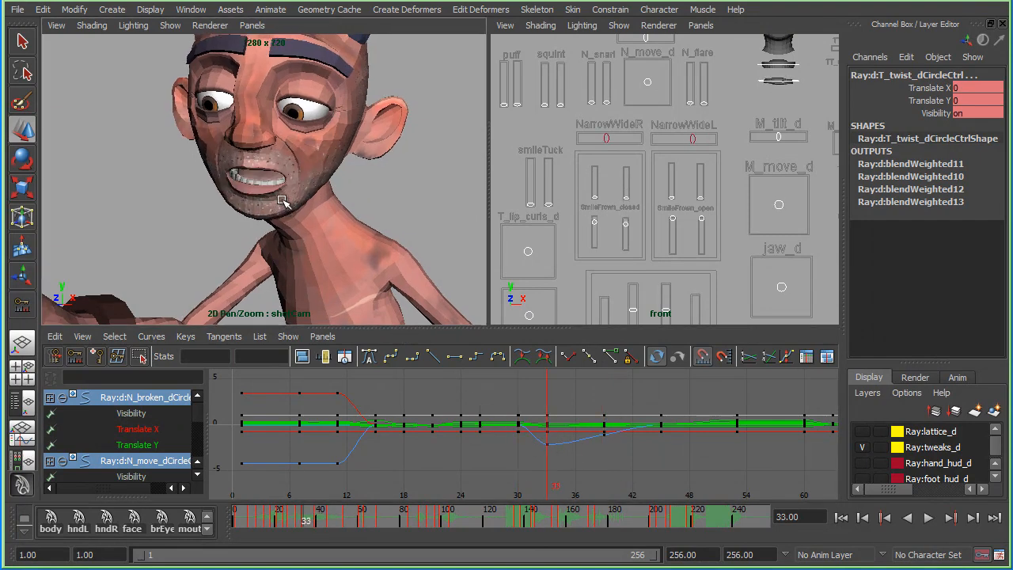
key("period")
key("period")
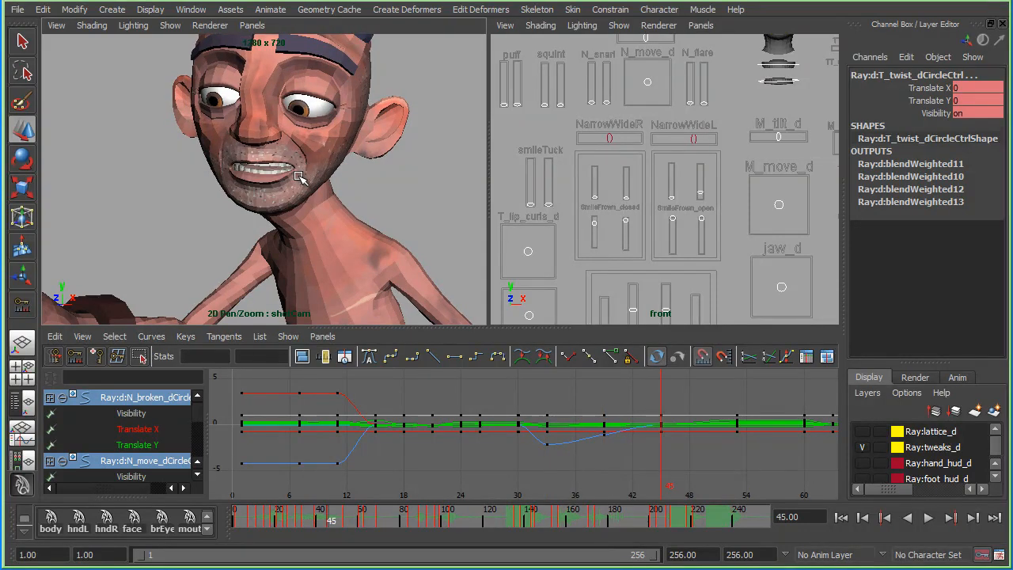
key("comma")
key("comma")
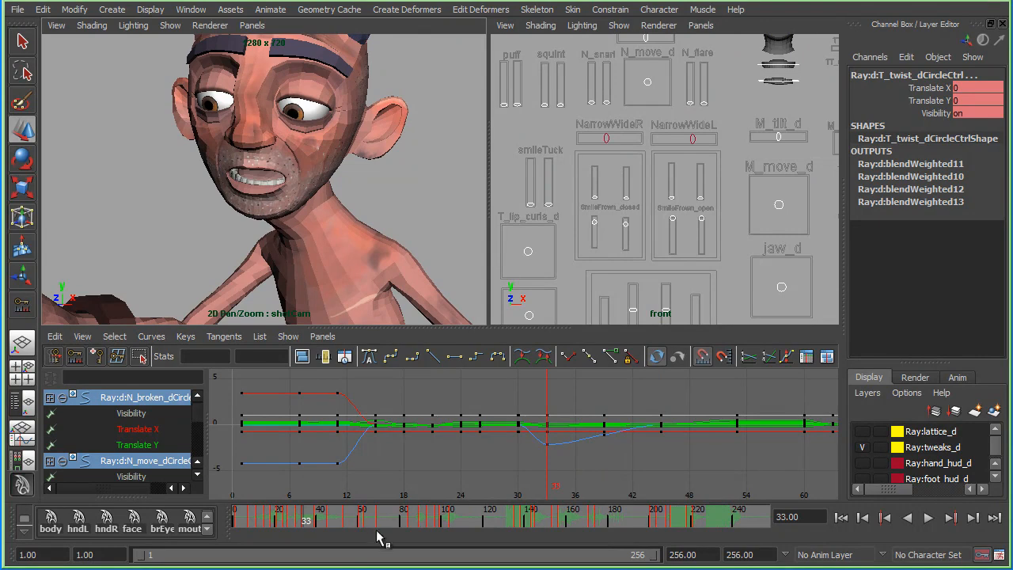
mouse_move(292, 522)
left_mouse_down()
mouse_move(283, 524)
mouse_move(333, 528)
left_mouse_up()
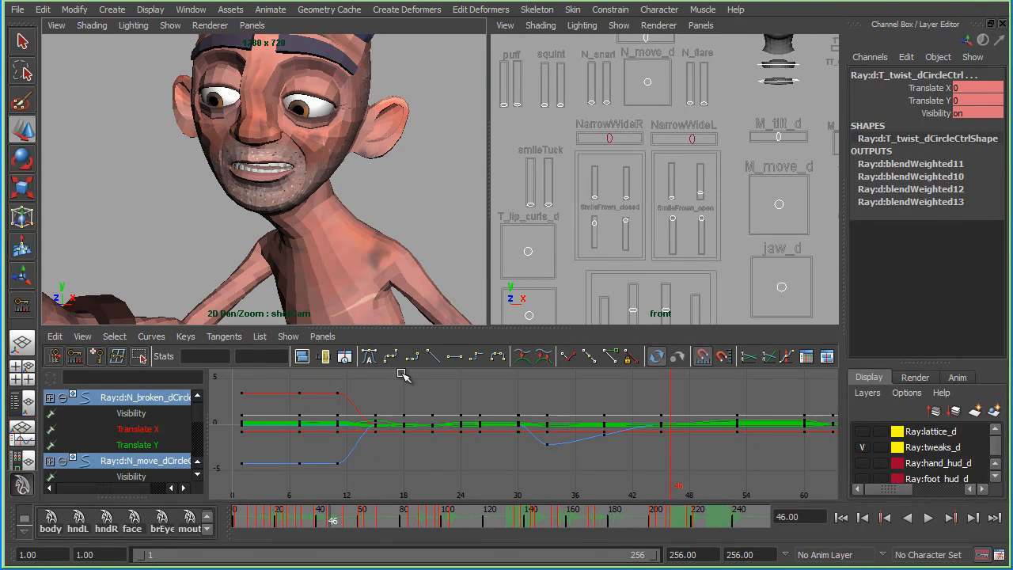
key("period")
key("comma")
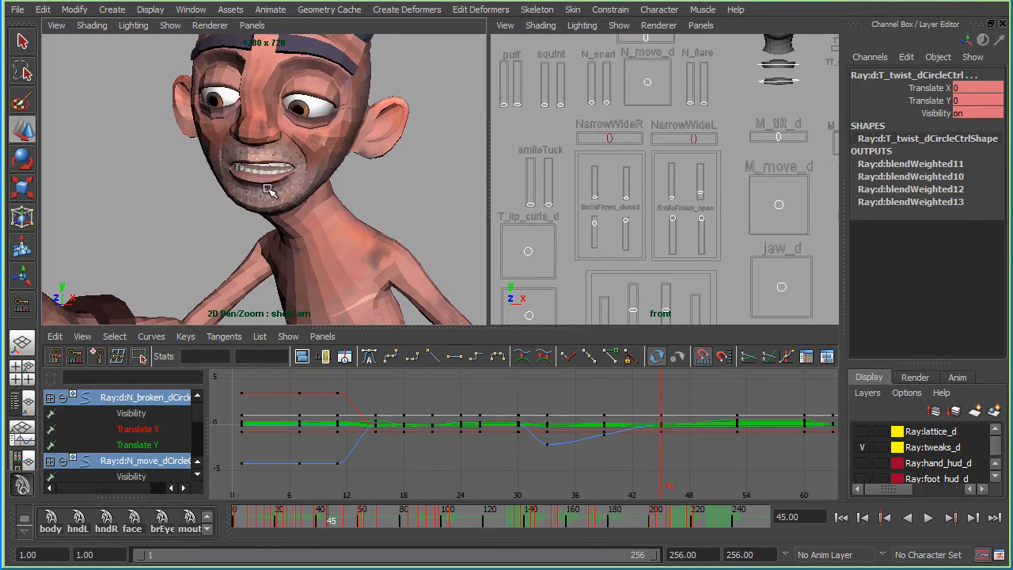
key("alt+v")
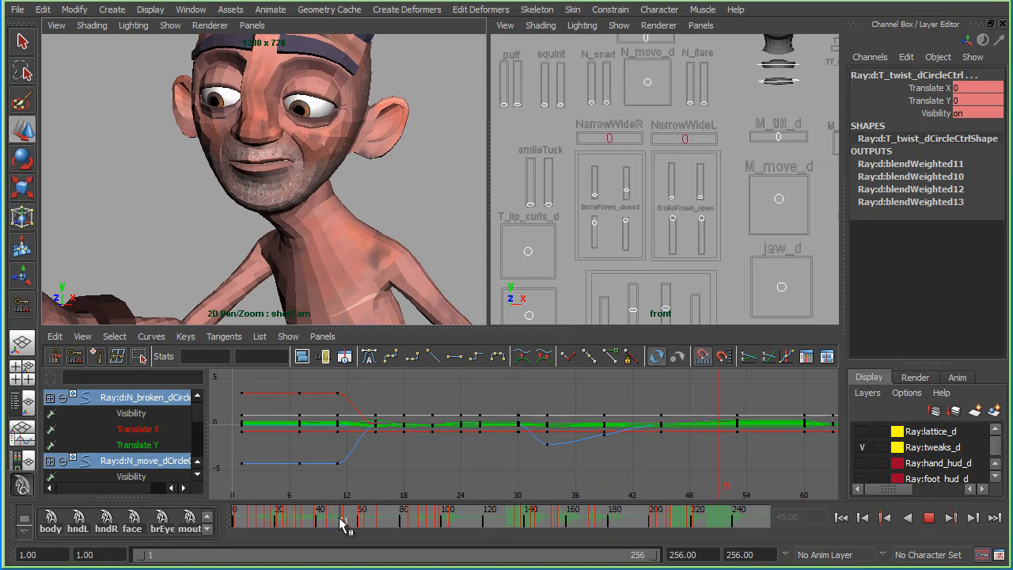
key("alt+v")
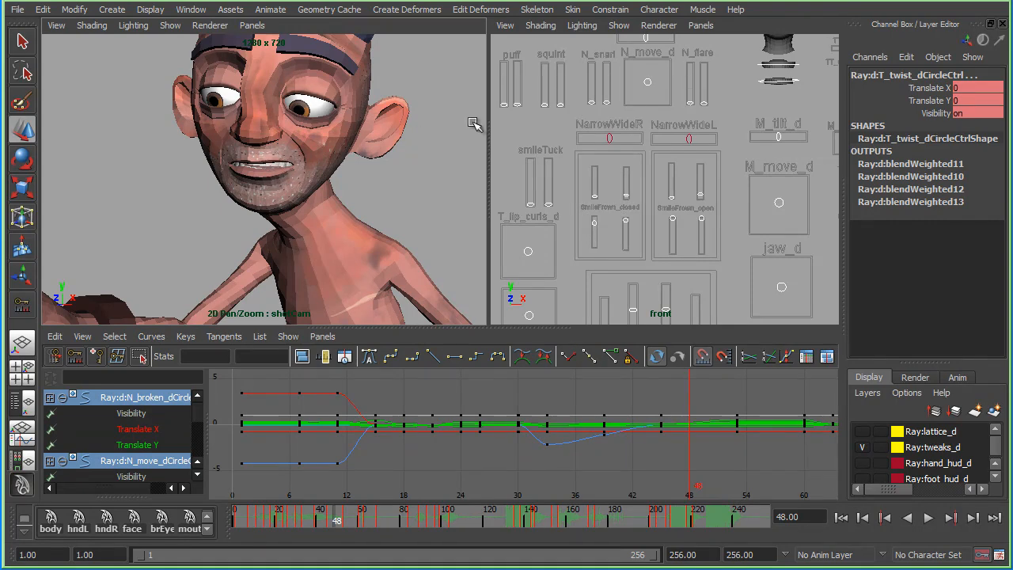
- Restore the selection of all mouth controls including NarrowWideR and NarrowWideL, and key them at frames 47 and 50
left_click(464, 156)
key("ctrl+z")
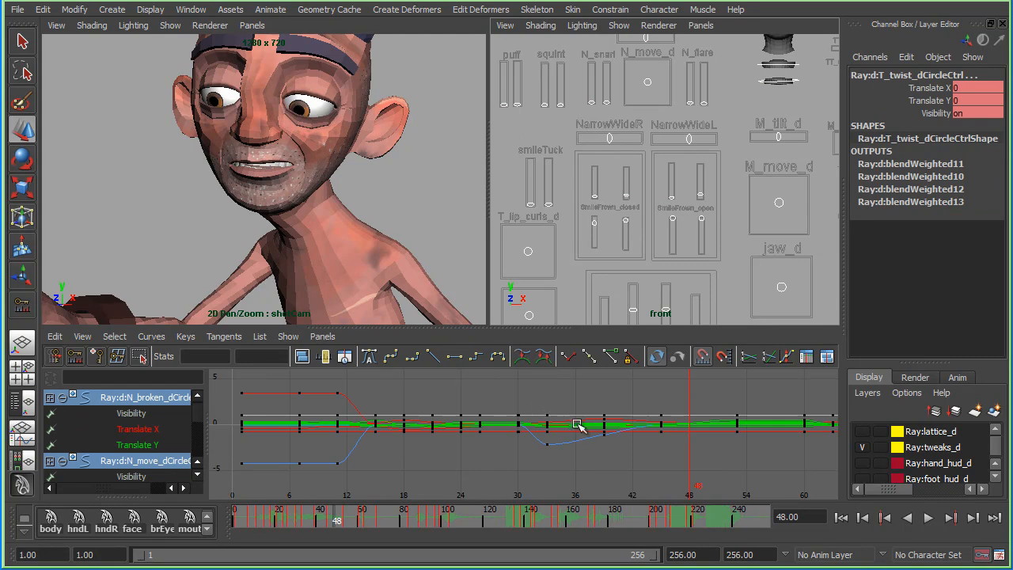
key("alt+comma")
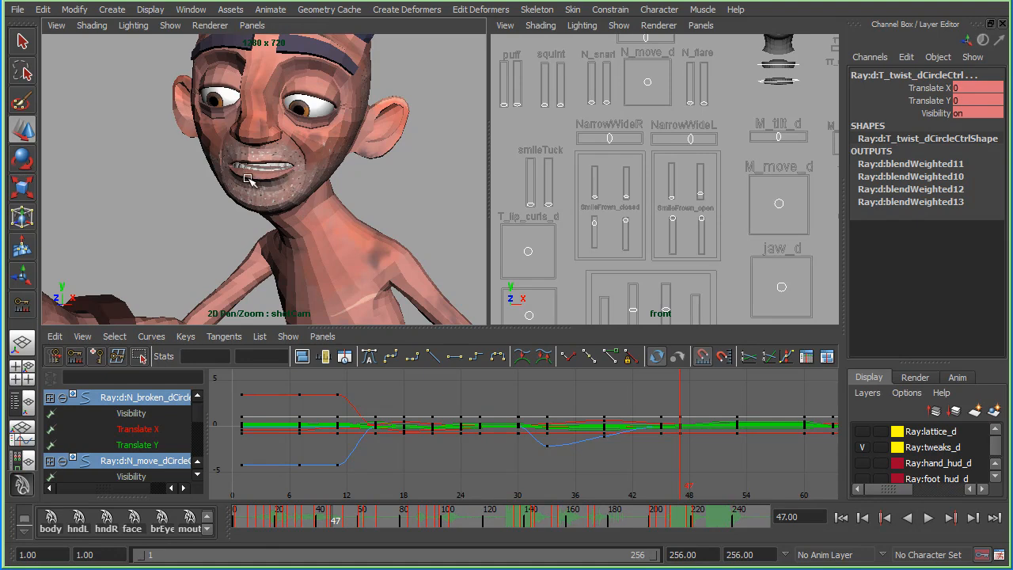
scroll(246, 179, "up", 5)
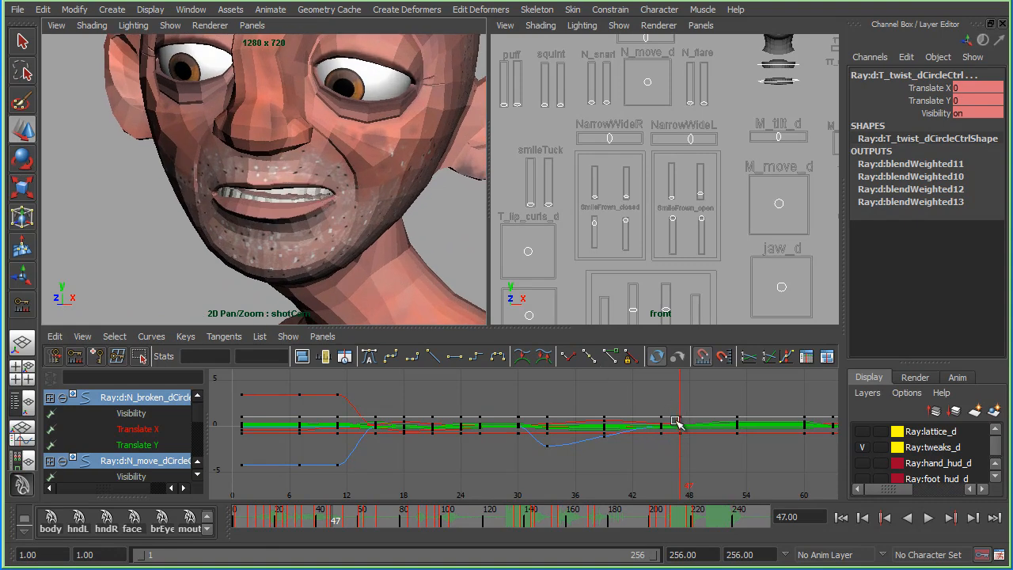
middle_click_drag(631, 435, 623, 435, "alt")
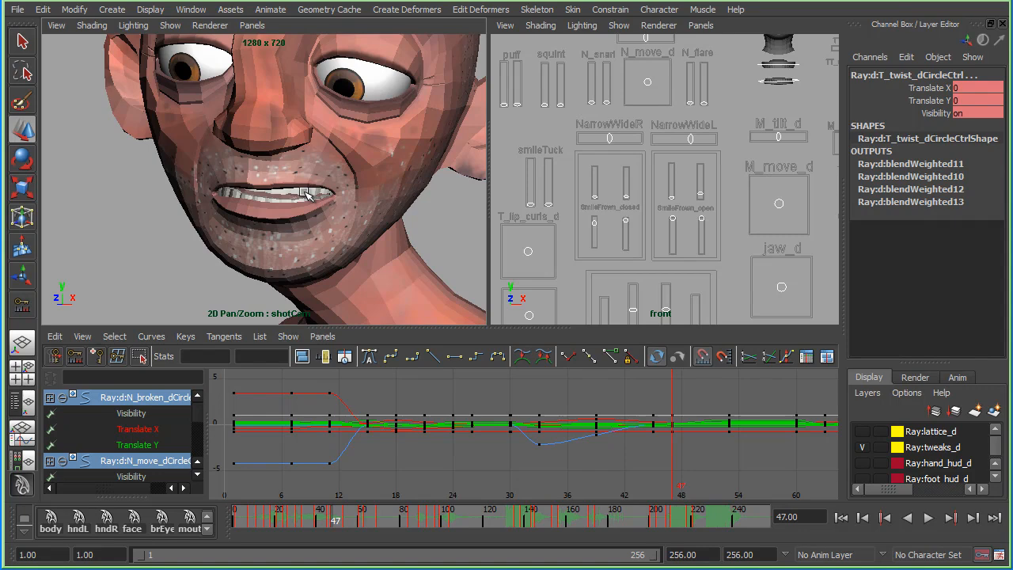
key("alt+period")
key("alt+comma")
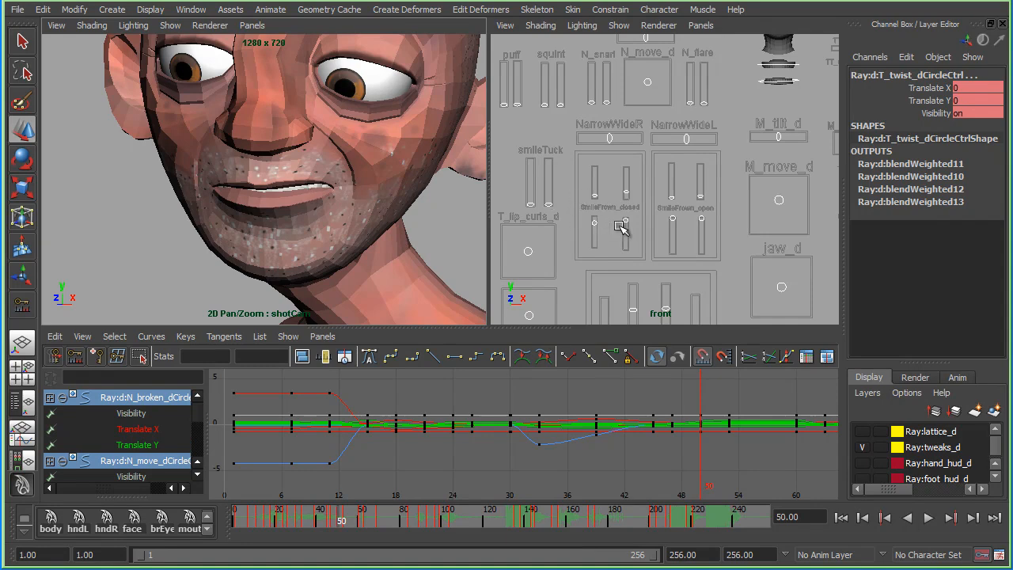
- Lower the TlipLUpDwn control slightly at frame 50 to bring the upper lip down
middle_click_drag(623, 250, 589, 152, "alt")
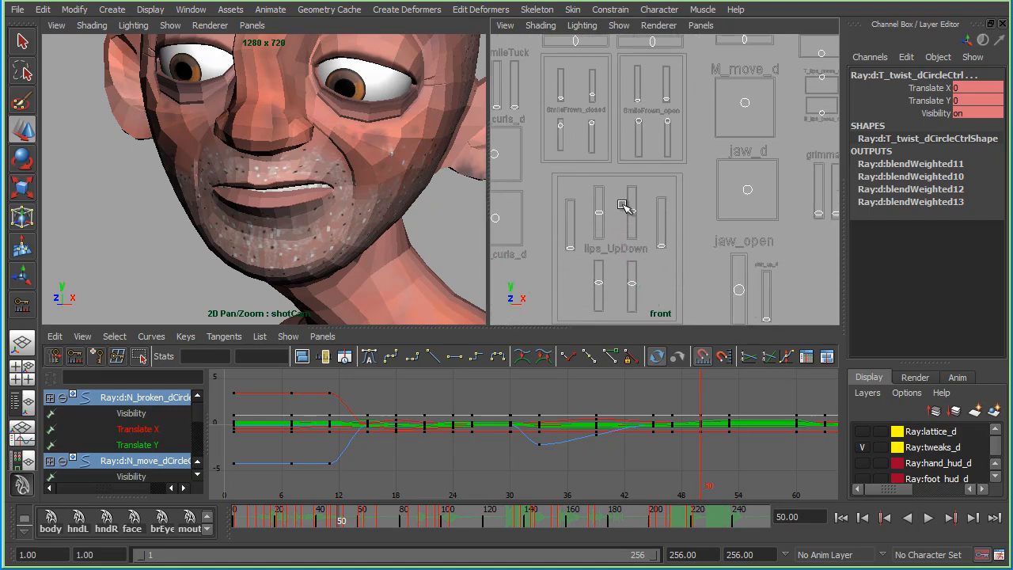
left_click(630, 210)
left_click_drag(630, 162, 630, 168)
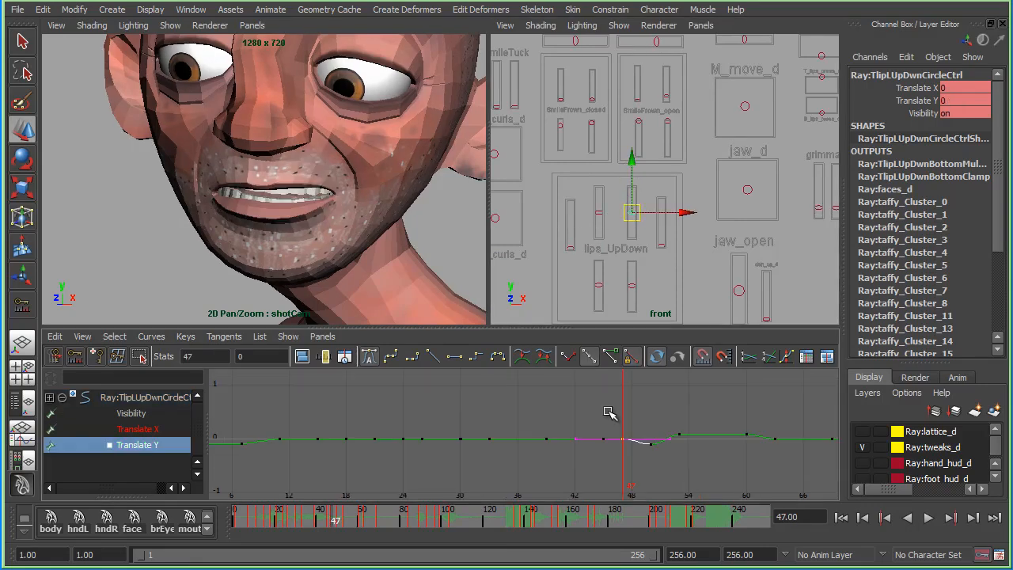
- Step through the neighbouring lip keys, play the mouth closing, and compare the closed mouth poses at frames 53 and 60
key("period")
key("comma")
key("comma")
key("period")
key("period")
mouse_move(305, 535)
left_mouse_down()
mouse_move(353, 535)
mouse_move(303, 532)
mouse_move(351, 536)
mouse_move(320, 535)
left_mouse_up()
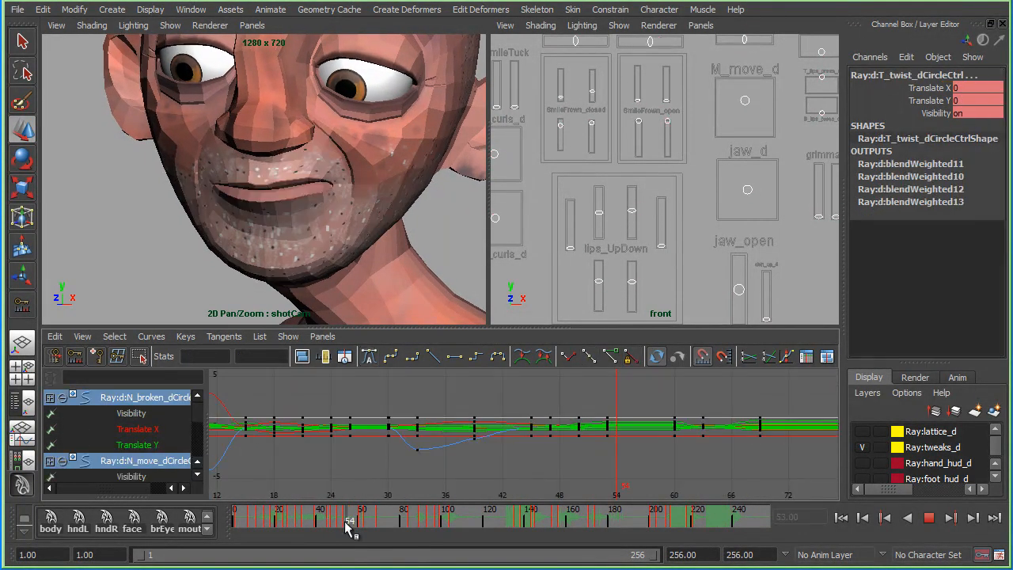
mouse_move(348, 525)
left_mouse_down()
mouse_move(357, 523)
mouse_move(342, 524)
left_mouse_up()
key(".")
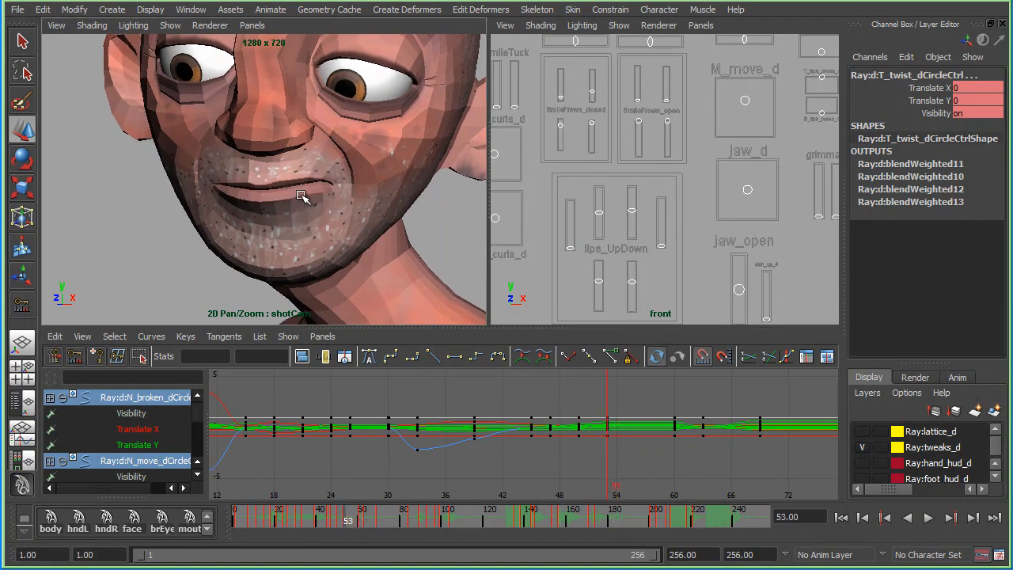
left_click_drag(349, 517, 349, 523)
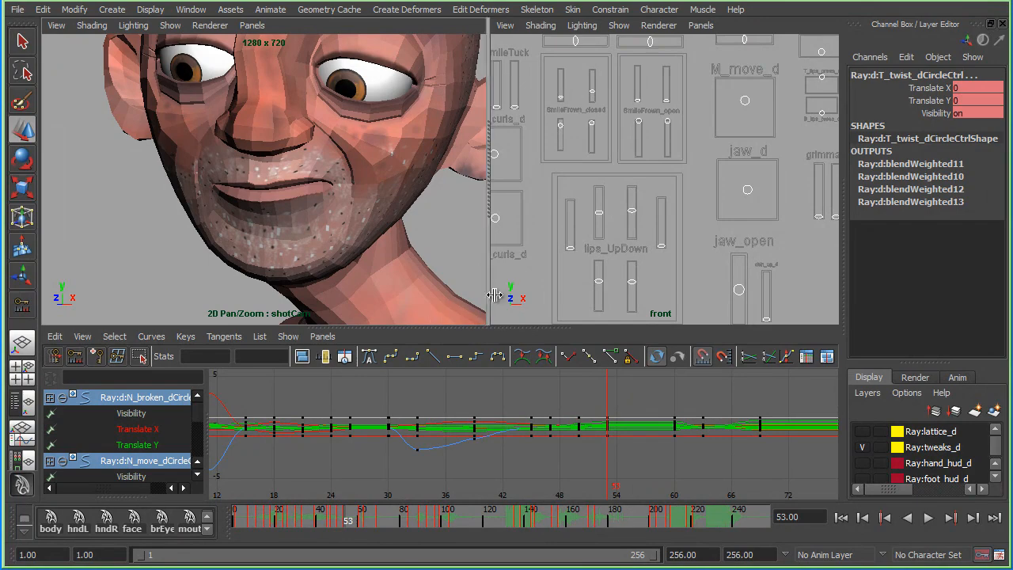
key("period")
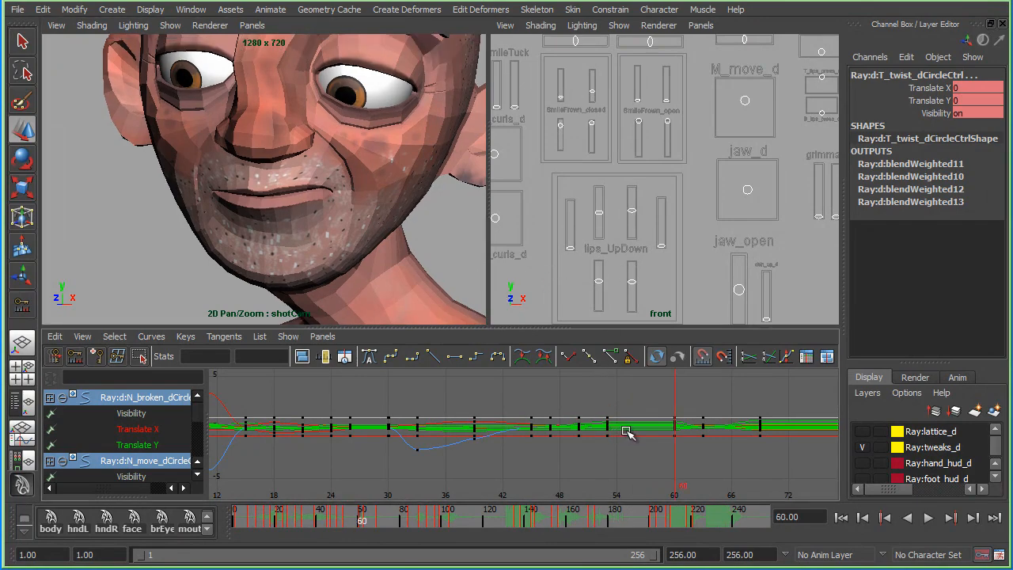
- At frame 60, raise M_move_d's Translate Y to 0.462 and NarrowWideL's Translate X to 0.13, and play the result
left_click(744, 101)
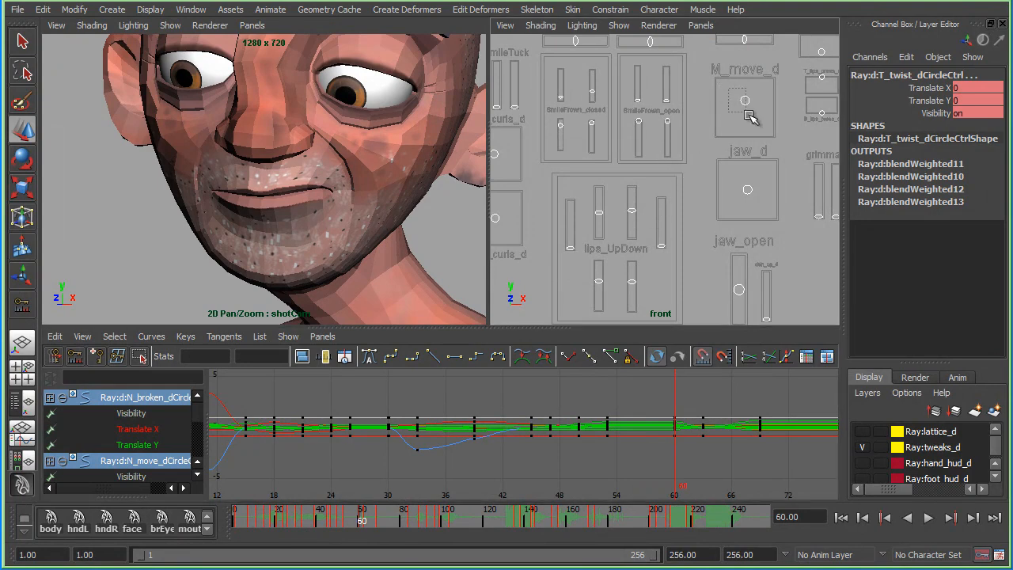
left_click_drag(739, 67, 748, 48)
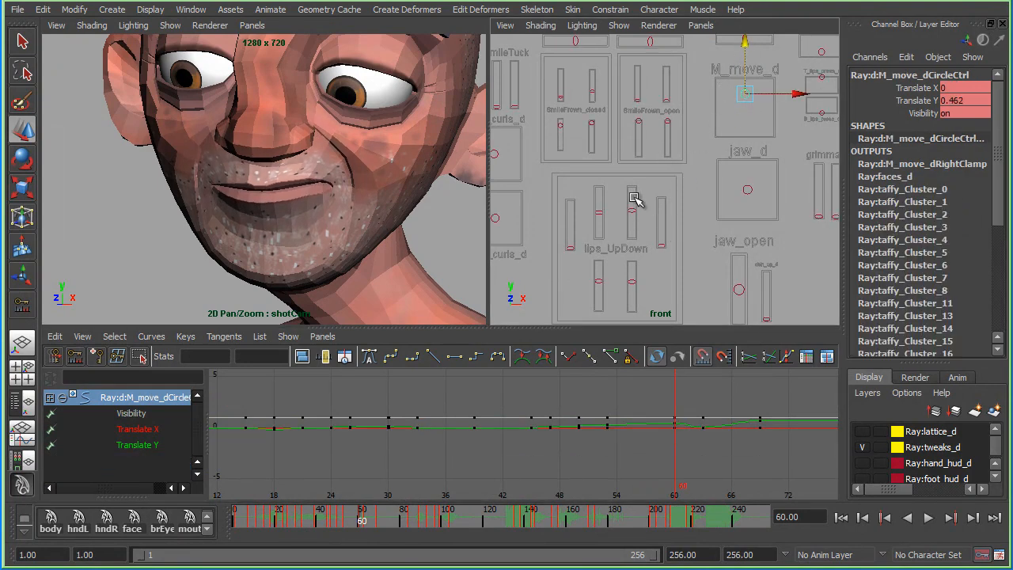
middle_click_drag(640, 120, 638, 190, "alt")
left_click(645, 111)
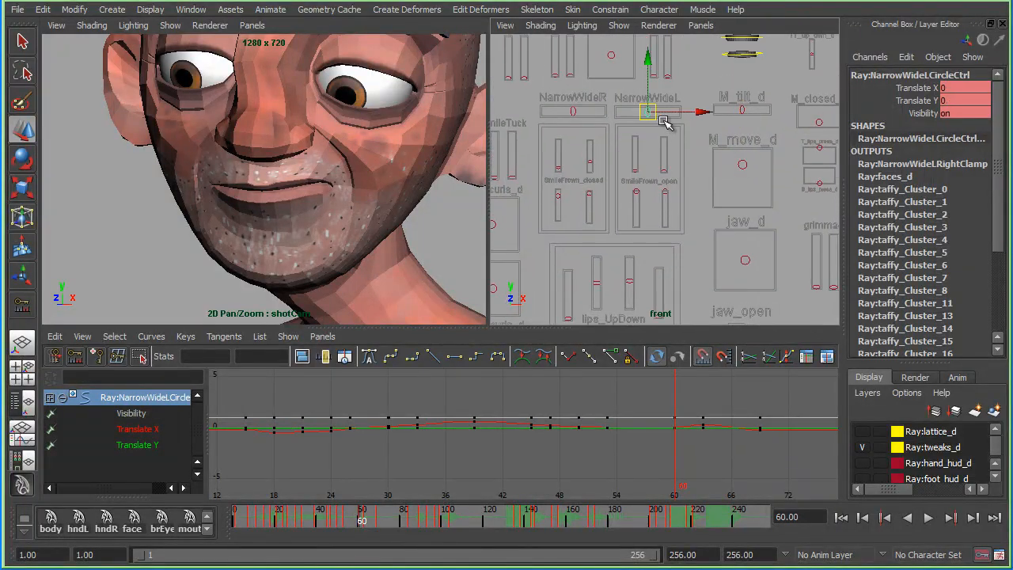
left_click_drag(701, 113, 716, 112)
key("alt+v")
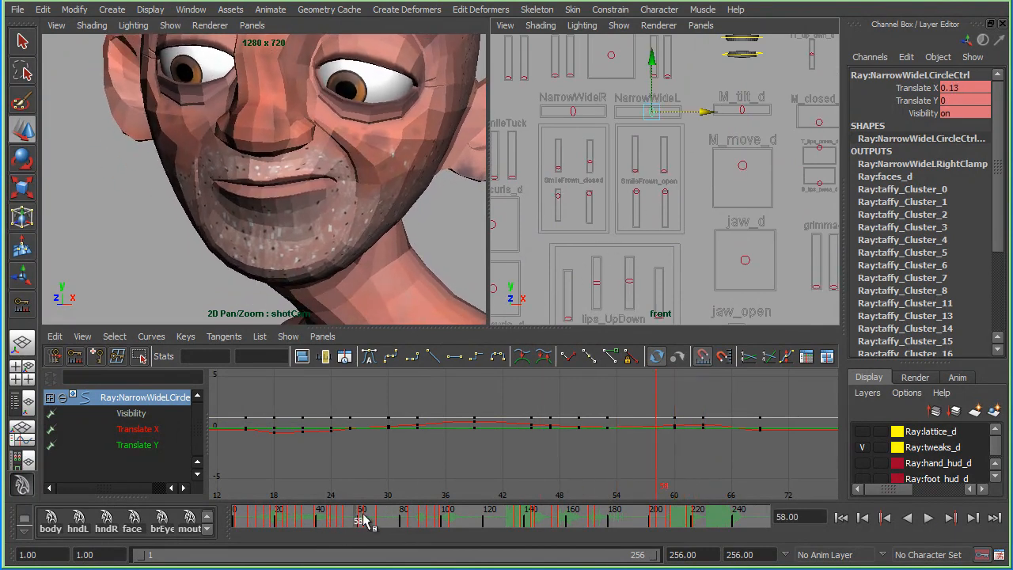
key("alt+v")
- Set NarrowWideL's Translate X to -0.05 at frame 60 and play the result
left_click_drag(701, 117, 693, 118)
right_click_drag(625, 463, 627, 426, "alt+shift")
middle_click_drag(626, 426, 617, 464, "alt")
right_click_drag(617, 464, 608, 438, "alt+shift")
key("alt+v")
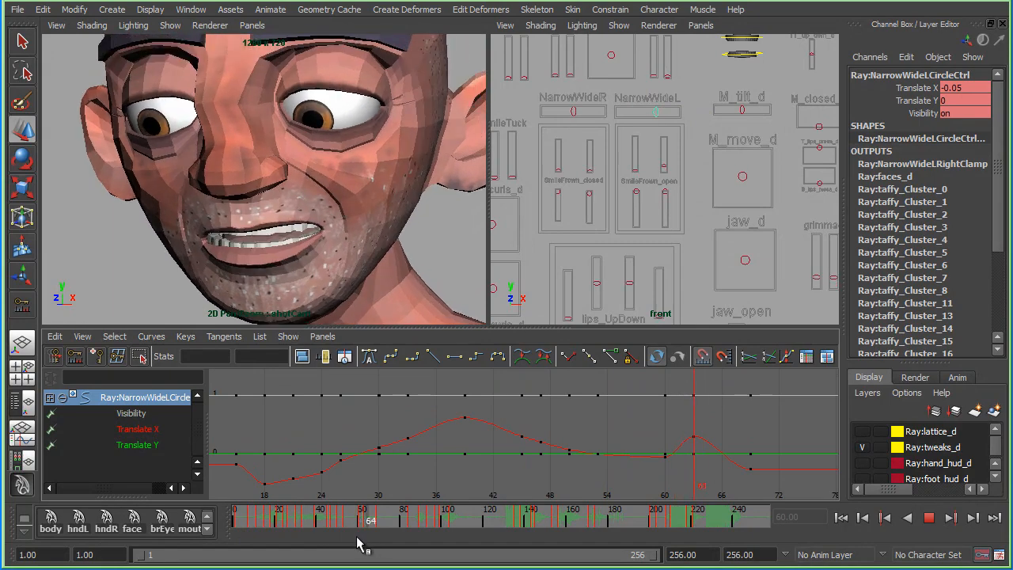
key("Escape")
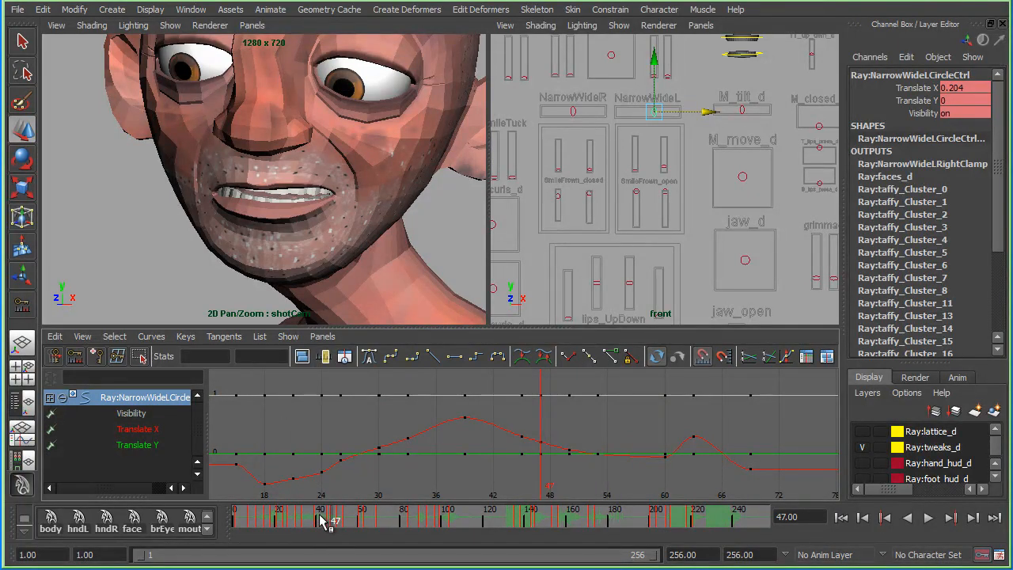
- Select all the mouth controls and set a key on them at frame 58, ahead of the closed mouth pose at frame 60
key("alt+v")
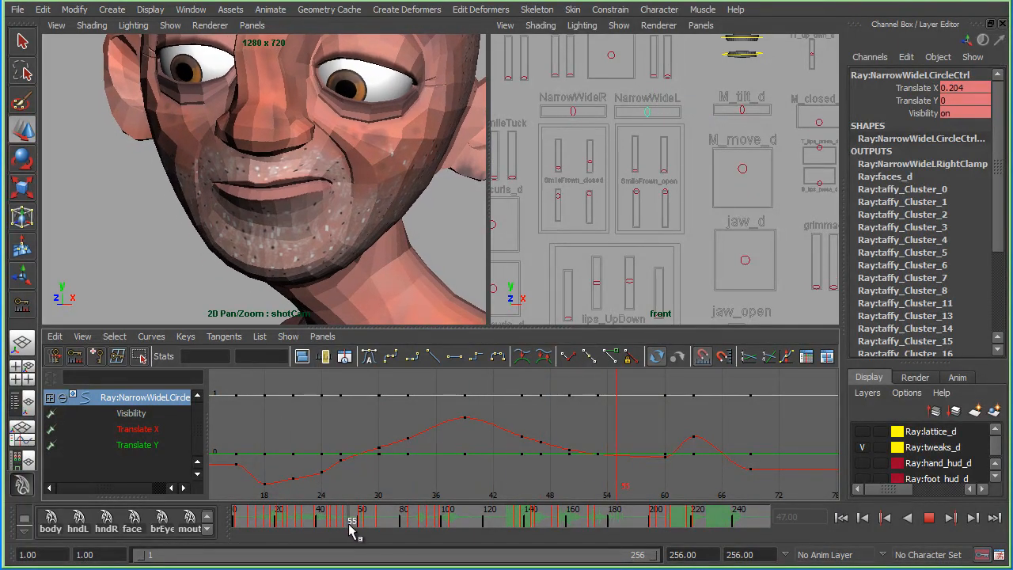
left_click(362, 524)
left_click(686, 228)
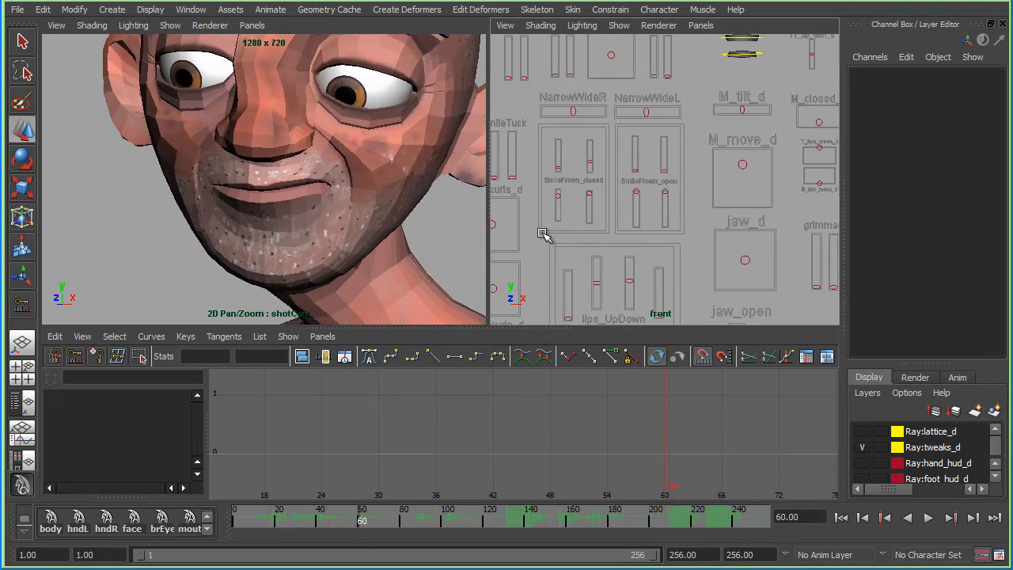
left_click(189, 522)
right_click_drag(628, 427, 621, 468, "alt+shift")
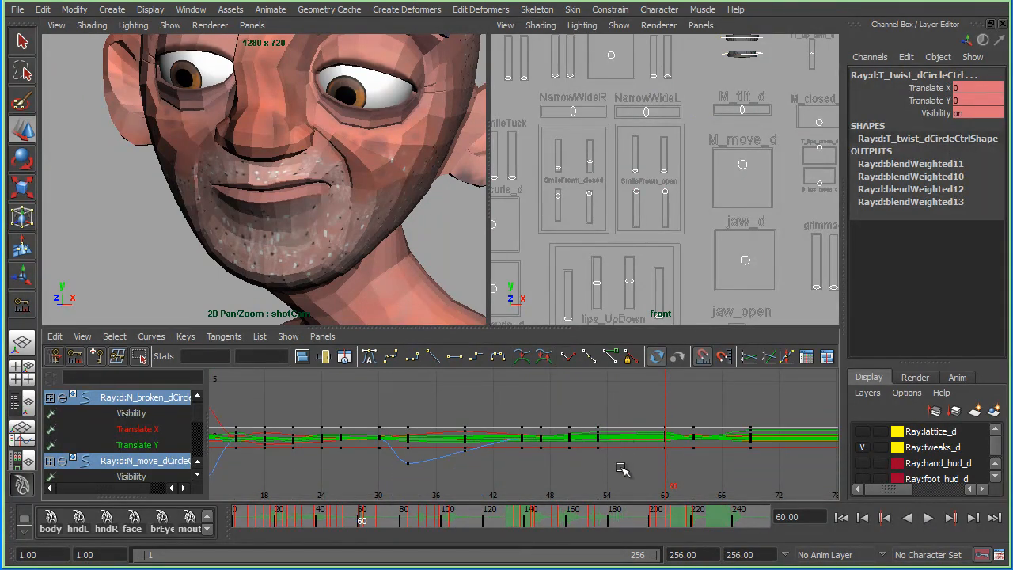
key("alt+comma")
key("alt+comma")
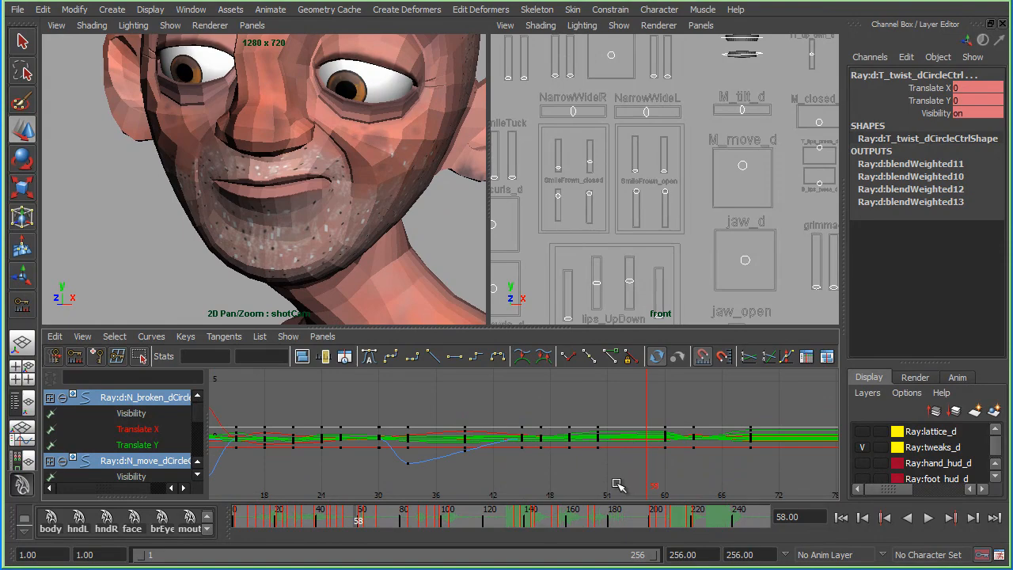
key("alt+period")
key("alt+period")
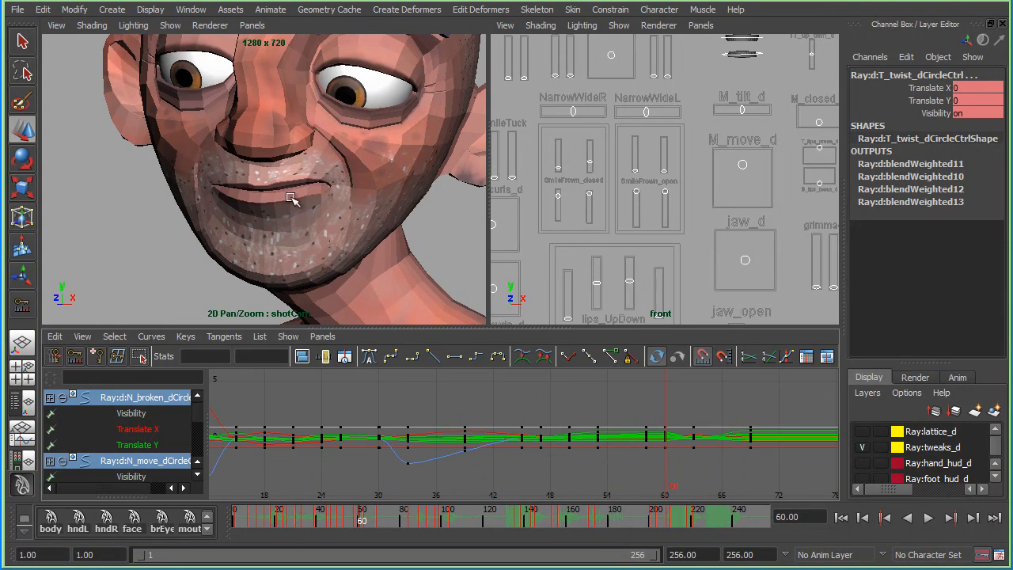
- Lower M_move_d's Translate Y to 0.184 at frame 60 and play the result
key("alt+period")
key("alt+period")
key("alt+comma")
key("alt+comma")
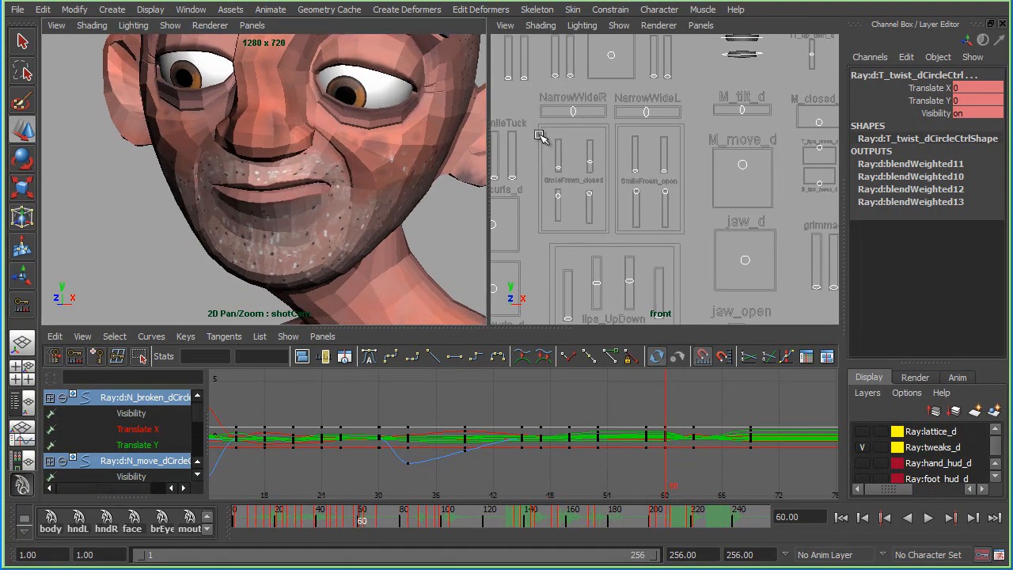
left_click(730, 154)
key("f")
left_click(624, 414)
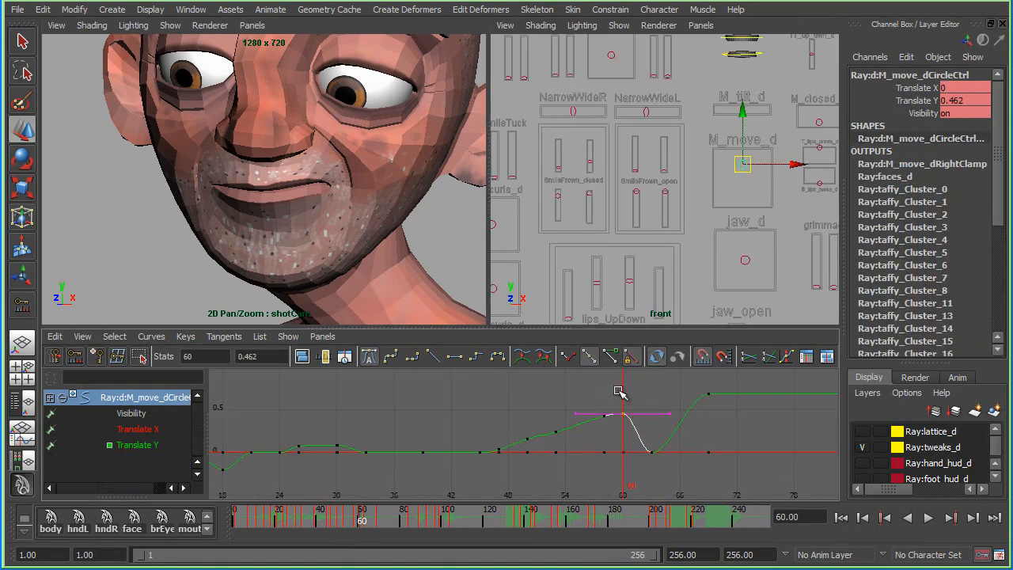
middle_click_drag(616, 394, 624, 408)
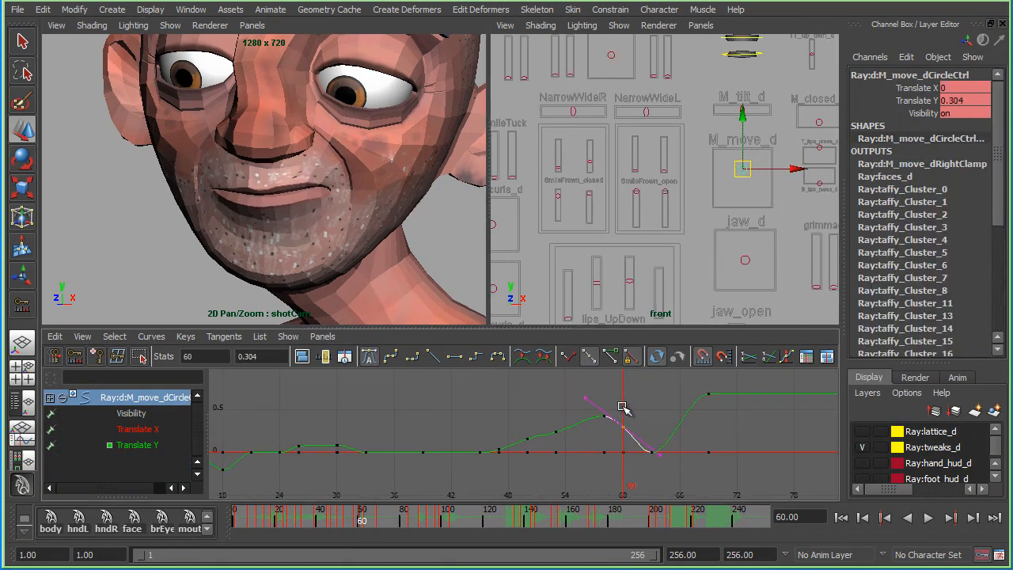
key("alt+v")
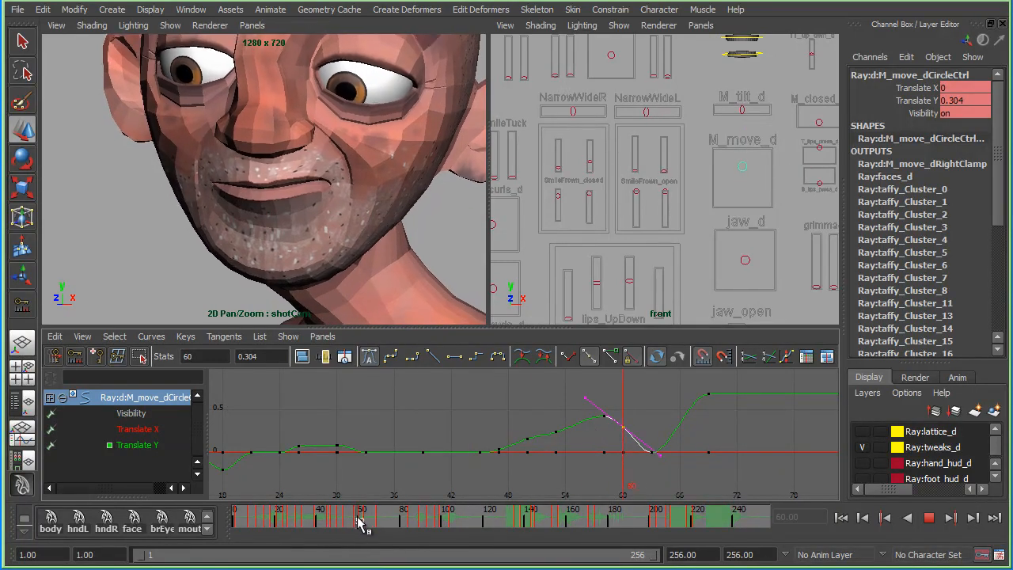
left_click_drag(369, 521, 358, 519)
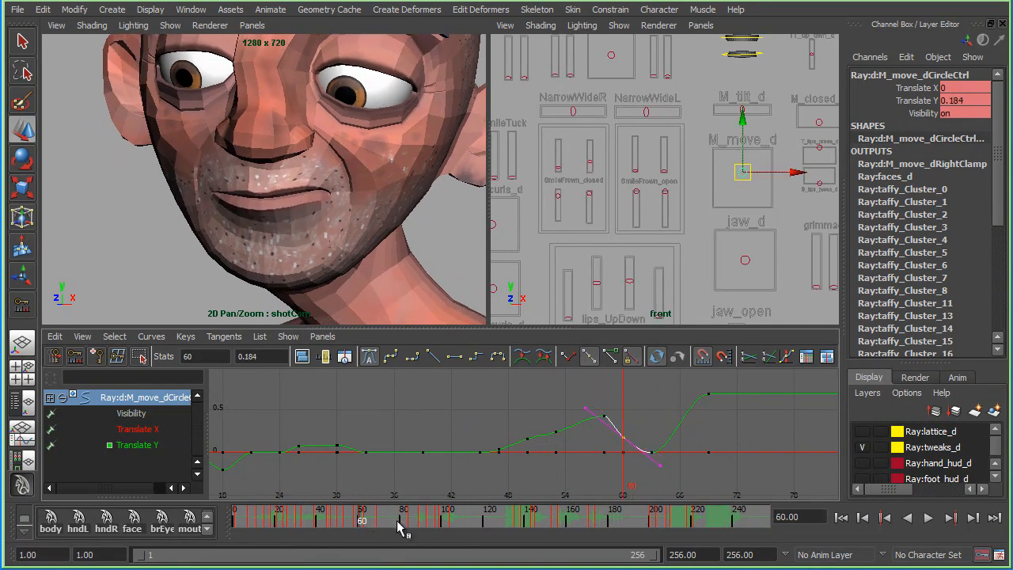
key("alt+v")
mouse_move(355, 520)
left_mouse_down()
mouse_move(377, 525)
mouse_move(341, 532)
mouse_move(372, 527)
mouse_move(359, 525)
left_mouse_up()
- Raise NarrowWideL's Translate X to 0.135 at frame 60 and play the result
left_click(641, 112)
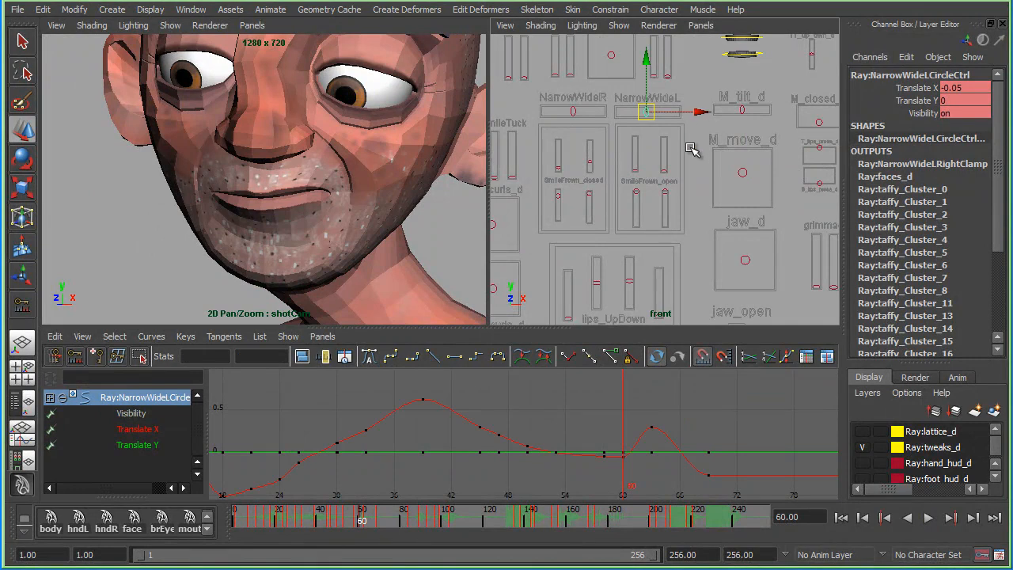
left_click(628, 455)
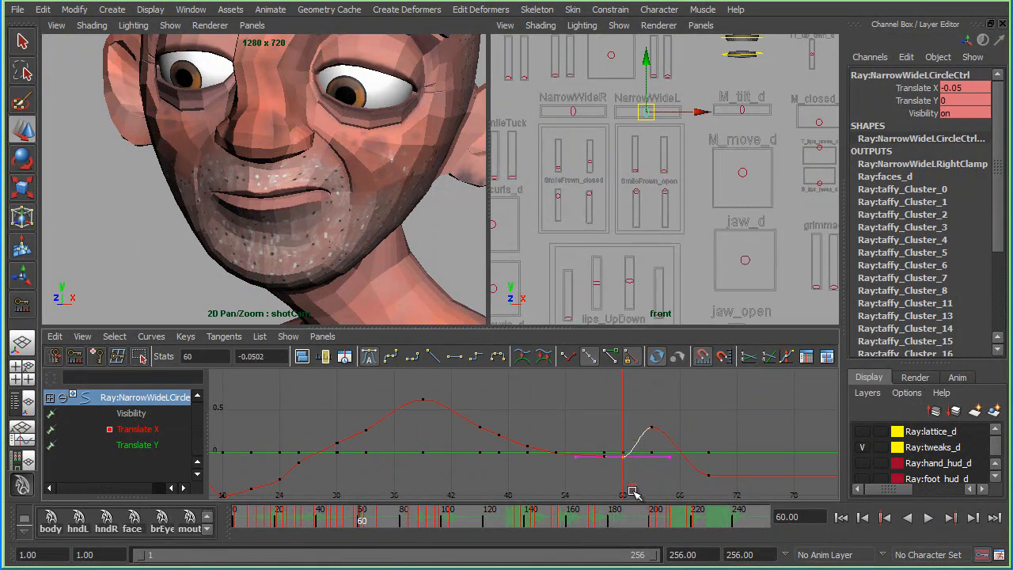
middle_click_drag(632, 483, 633, 470, "shift")
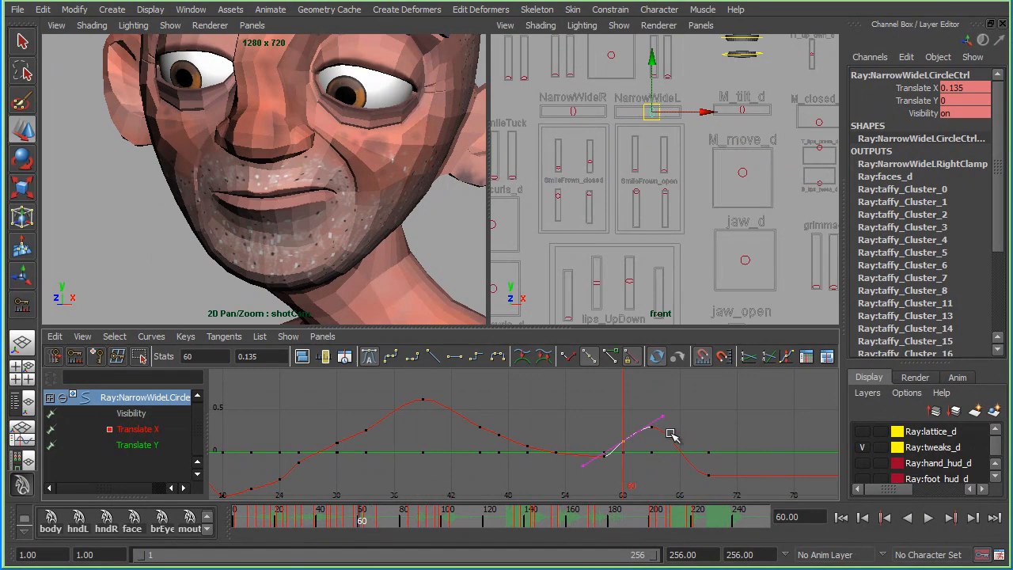
key("alt+v")
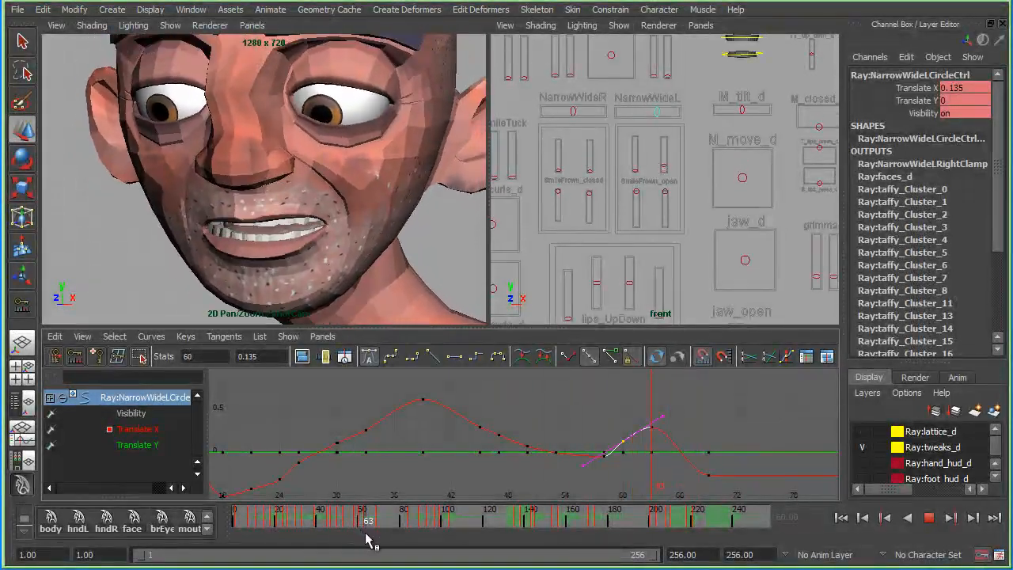
- Play and scrub the mouth between frames 57 and 63 to check how it leaves the closed pose
left_click(347, 522)
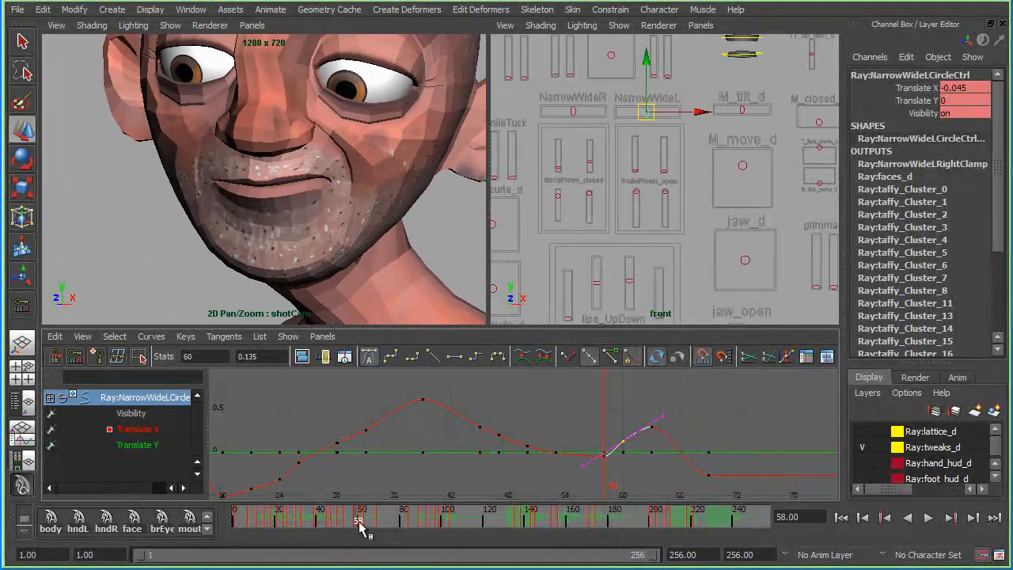
left_click_drag(337, 526, 354, 528)
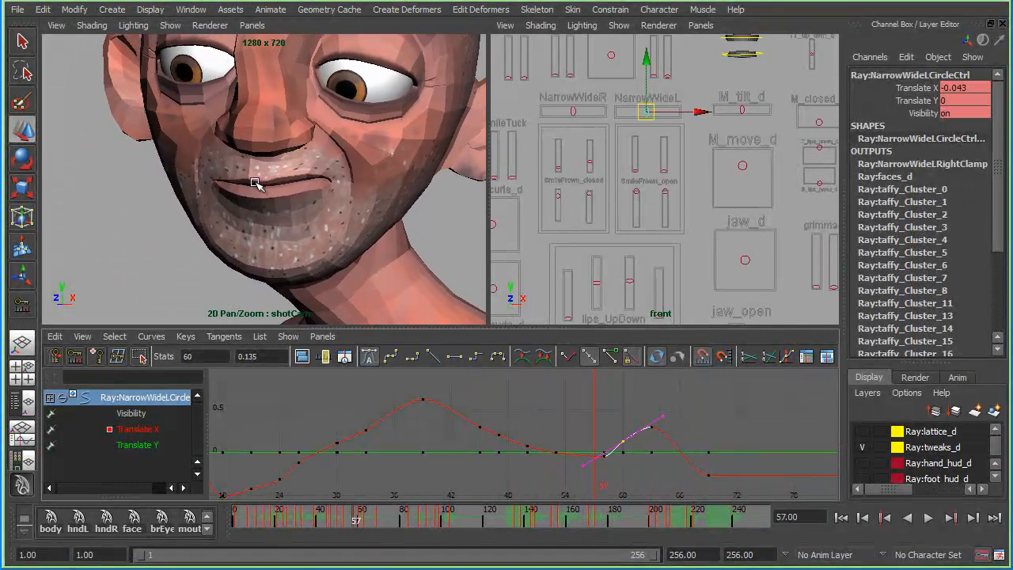
left_click(357, 524)
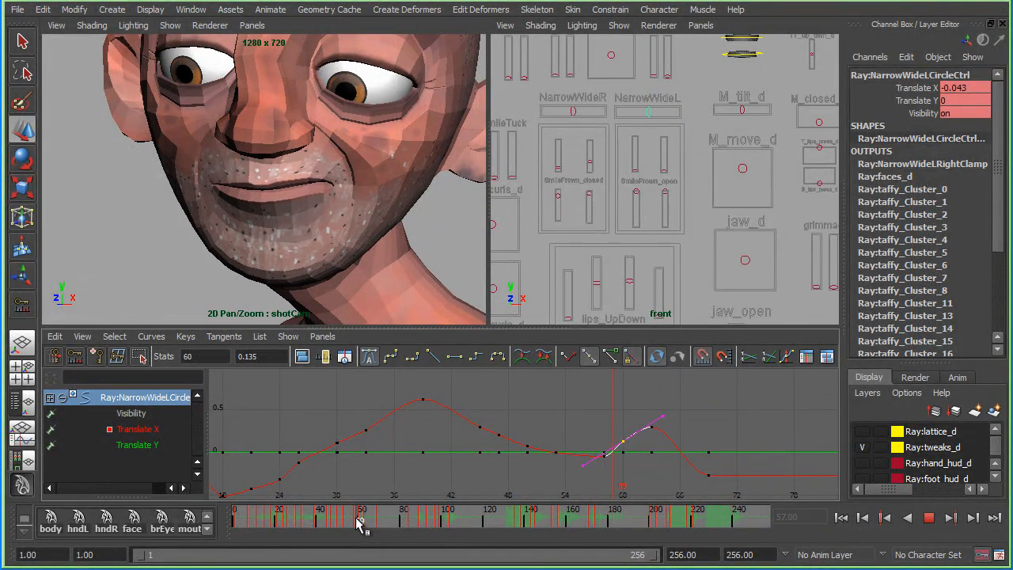
left_click(360, 525)
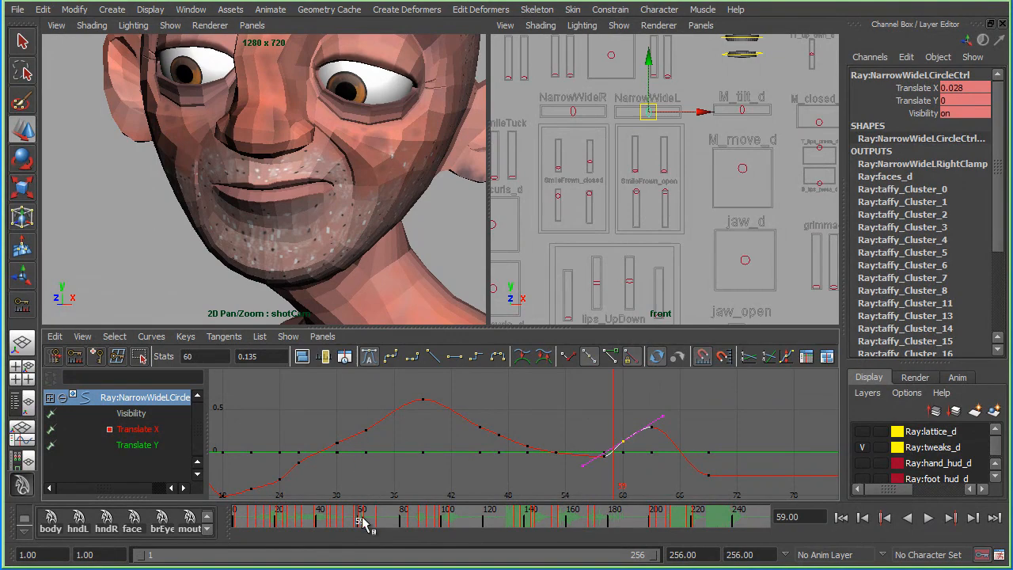
key("alt+v")
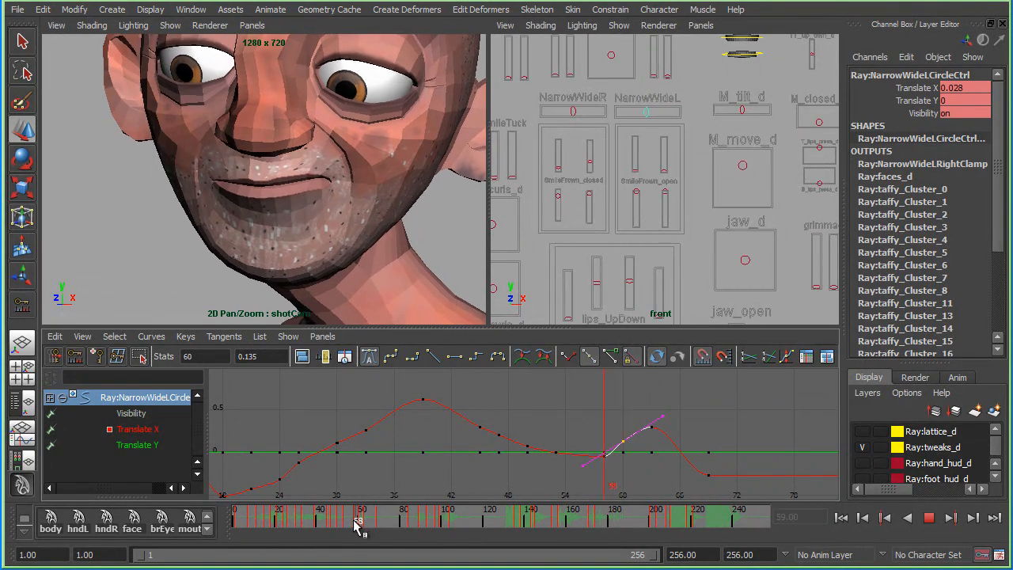
left_click(368, 523)
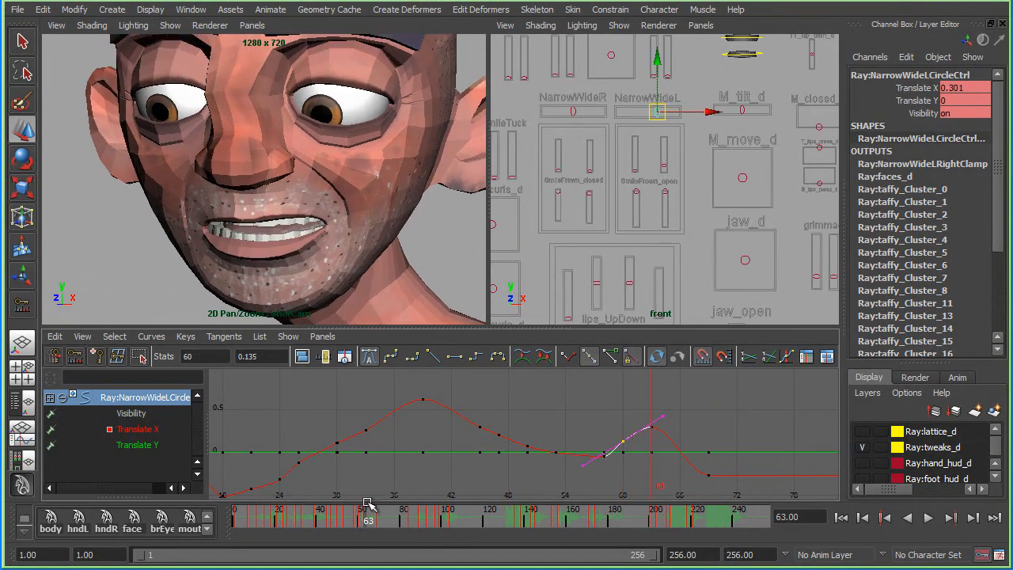
mouse_move(365, 516)
left_mouse_down()
mouse_move(373, 521)
mouse_move(357, 521)
mouse_move(383, 524)
mouse_move(357, 531)
left_mouse_up()
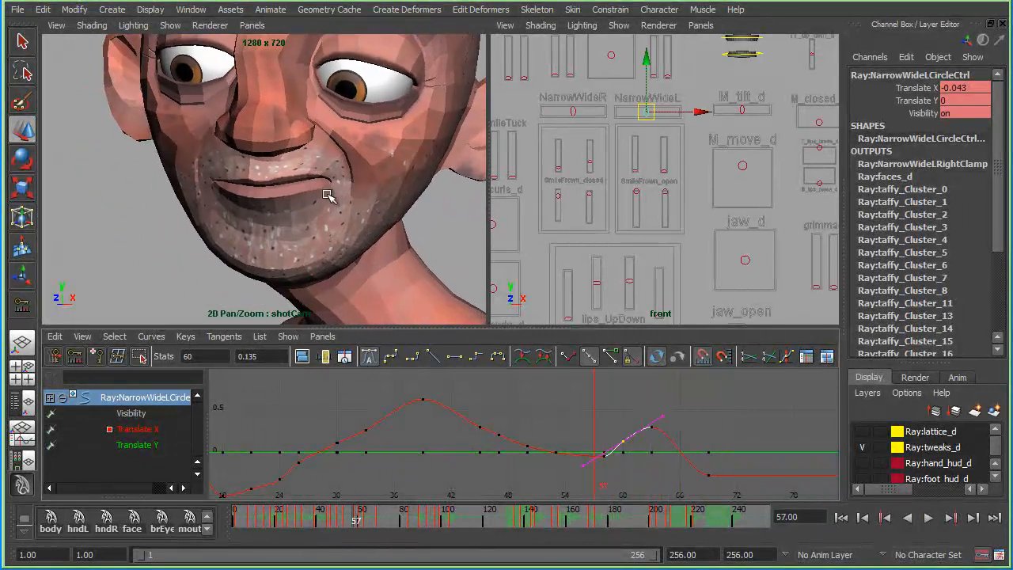
- Step from frame 57 to frame 69, examining the lips and mouth corner through the opening and closing
key("alt+period")
key("alt+period")
key("alt+period")
key("alt+period")
key("alt+period")
key("alt+period")
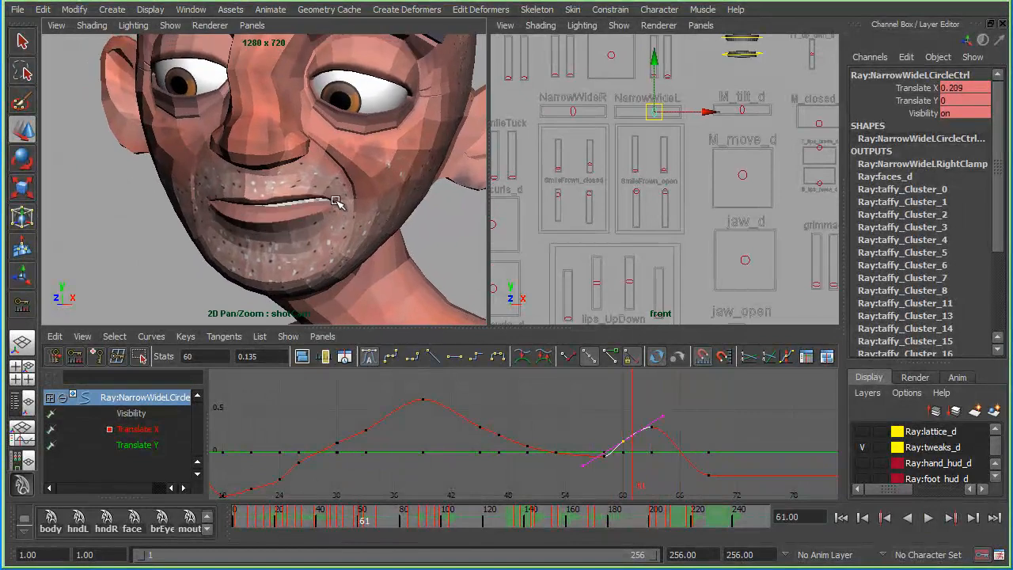
key("alt+period")
key("alt+period")
key("alt+period")
key("alt+period")
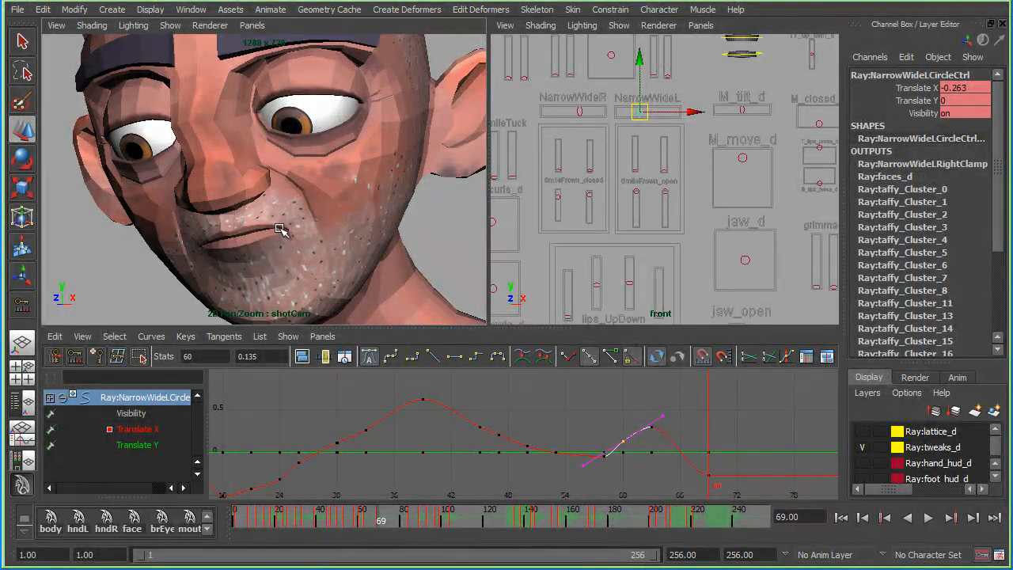
- At frame 84, the end of the held pose, lower NarrowWideL's Translate X slightly and raise M_move_d's Translate Y slightly
left_click(599, 226)
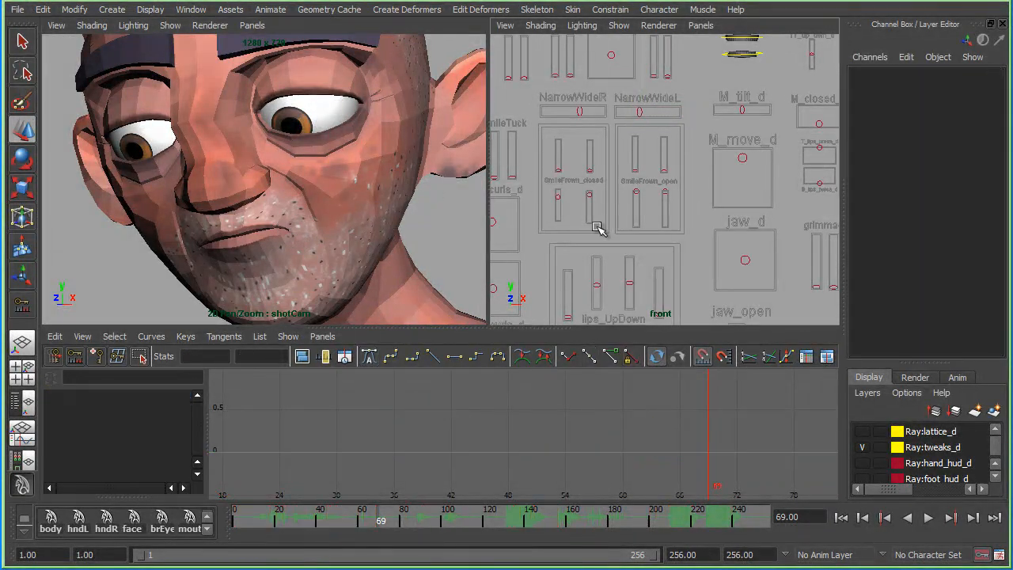
left_click(189, 522)
middle_click_drag(619, 439, 486, 415, "alt+shift")
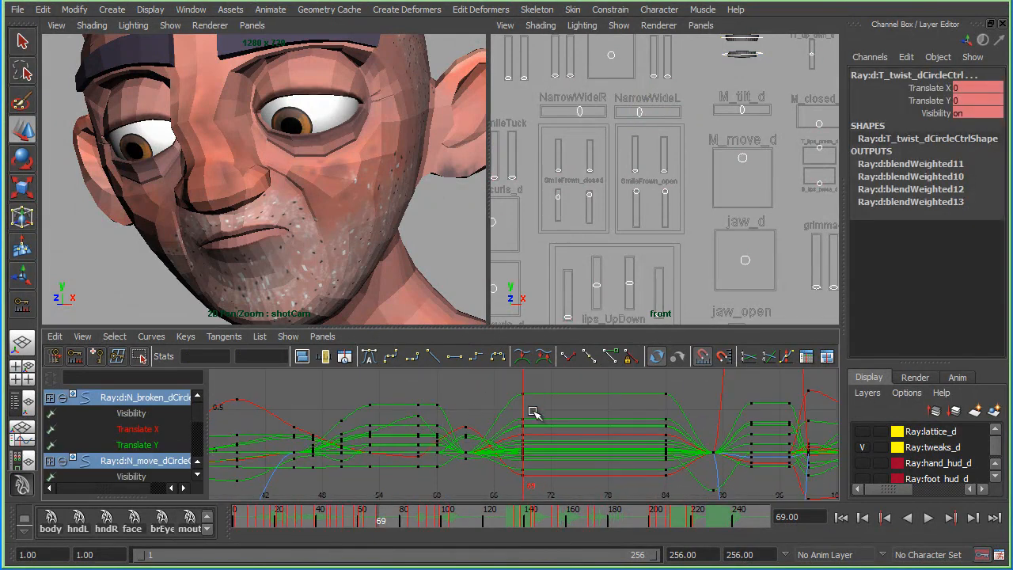
left_click_drag(386, 514, 379, 516)
left_click_drag(390, 521, 411, 521)
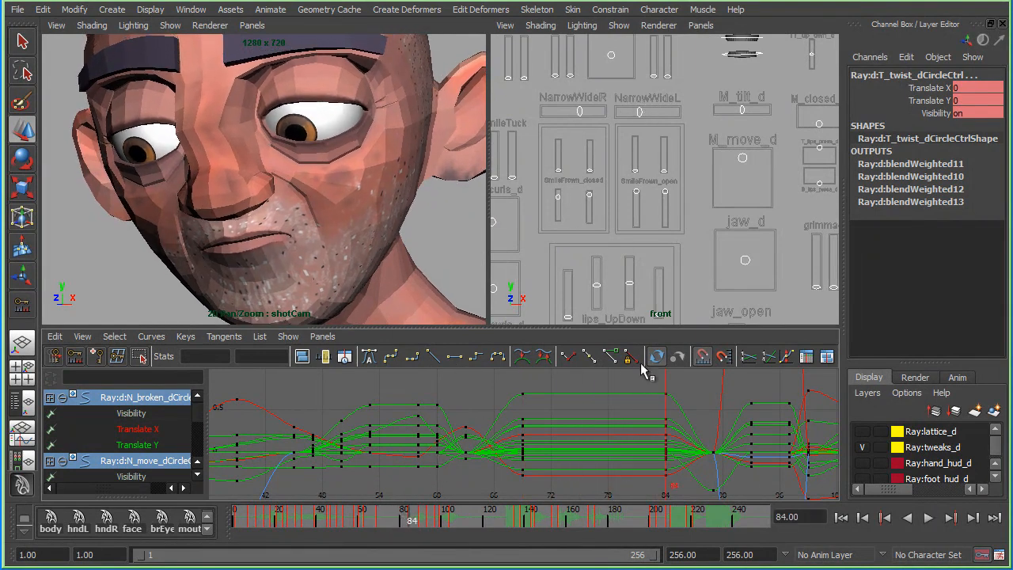
left_click(640, 111)
left_click_drag(692, 117, 686, 118)
left_click(742, 158)
left_click_drag(742, 109, 743, 96)
left_click(702, 82)
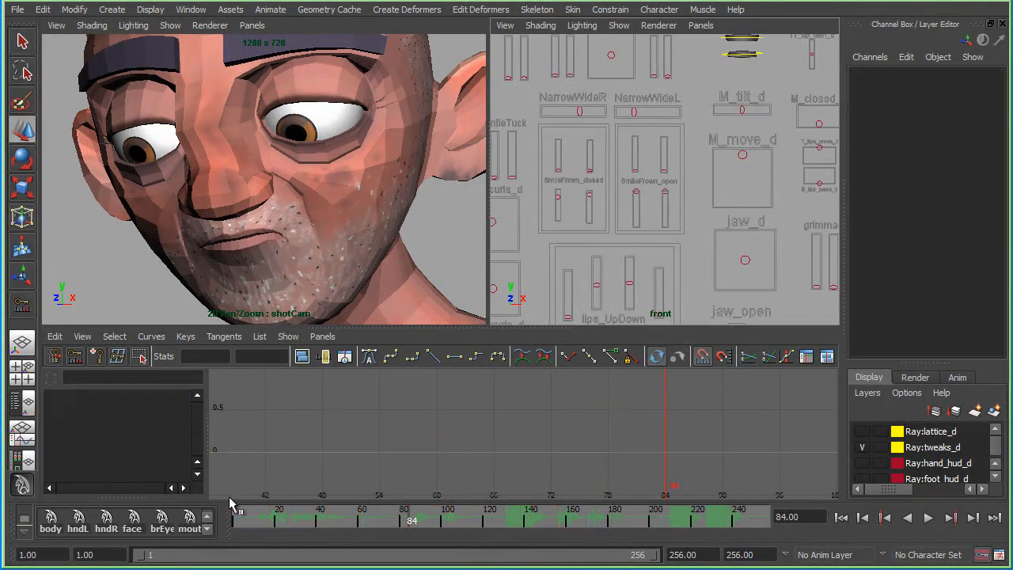
- Select all the mouth controls and scrub between frames 69 and 84 to check the drift in the held pose
left_click(190, 522)
left_click(378, 520)
mouse_move(376, 520)
left_mouse_down()
mouse_move(369, 523)
mouse_move(395, 524)
mouse_move(366, 530)
mouse_move(395, 524)
left_mouse_up()
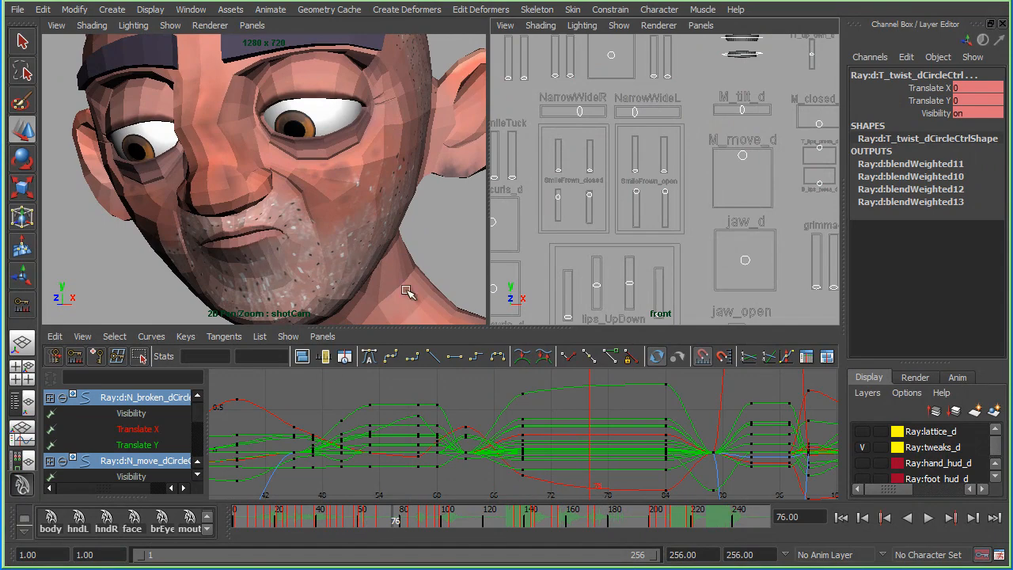
left_click_drag(412, 520, 379, 521)
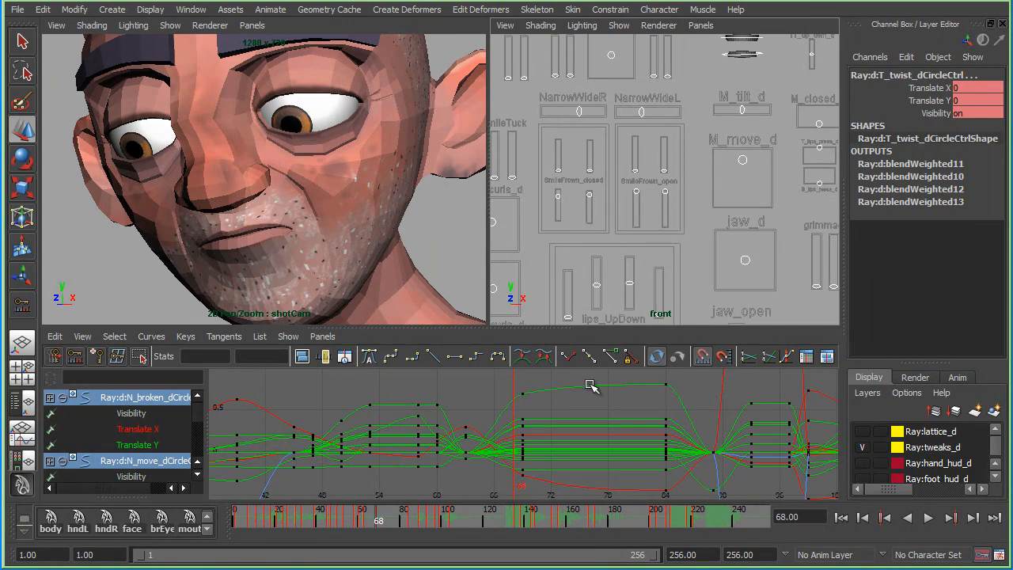
- Key all the mouth controls at frame 67, move their frame 69 keys to frame 70, and play the result
key("alt+v")
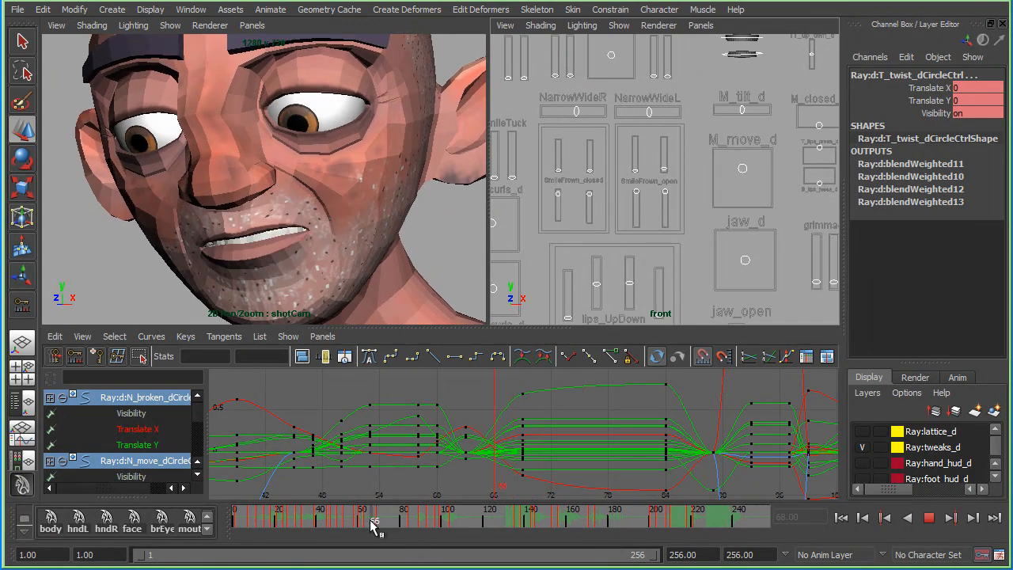
left_click(376, 526)
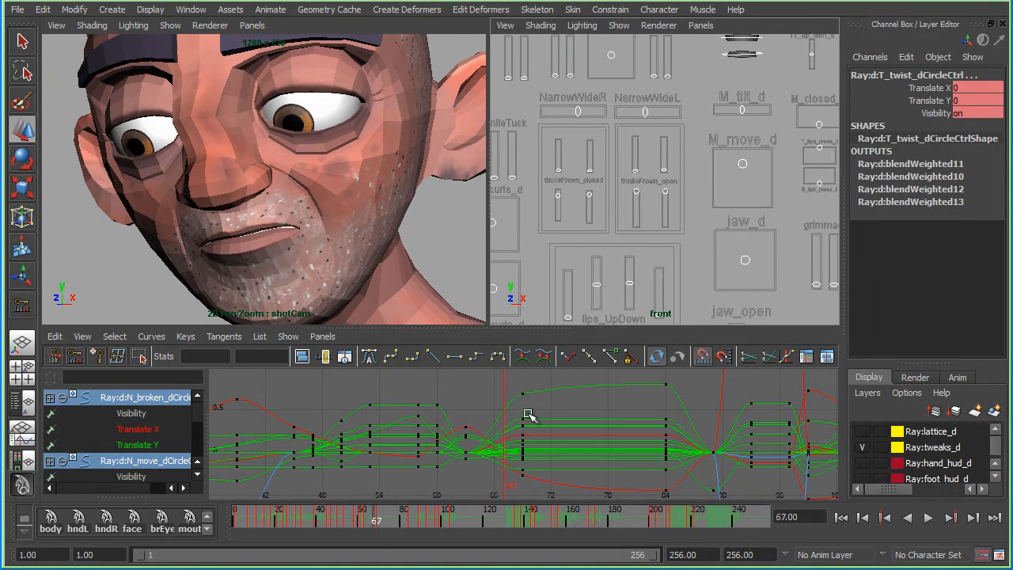
key("s")
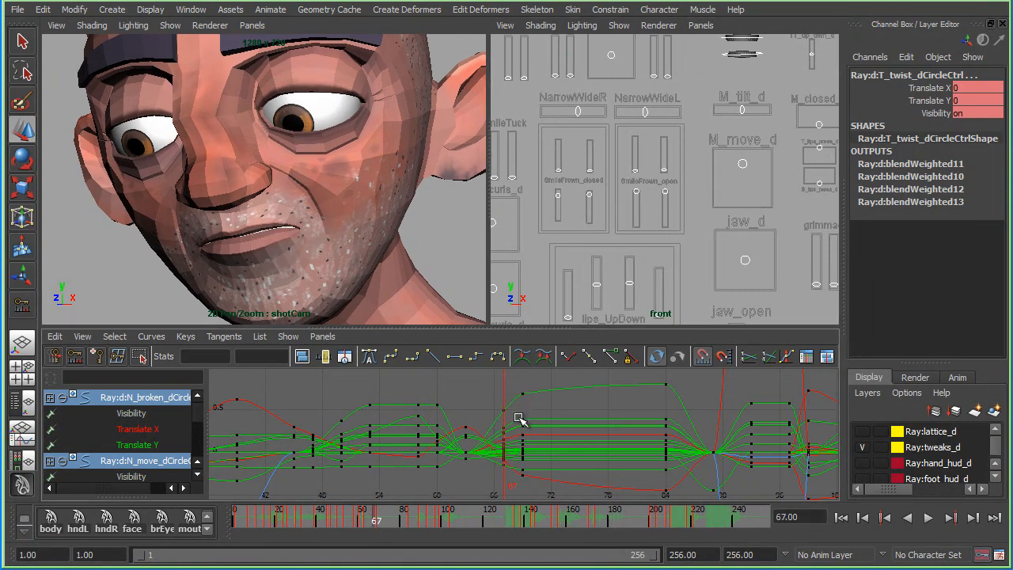
left_click_drag(515, 386, 540, 482)
middle_click_drag(533, 447, 544, 418, "shift")
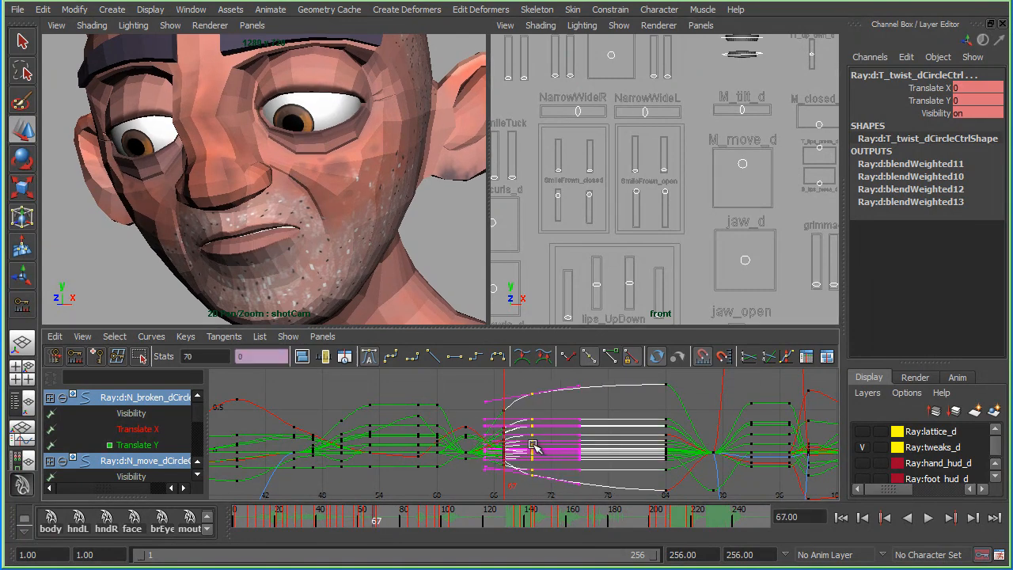
left_click(548, 409)
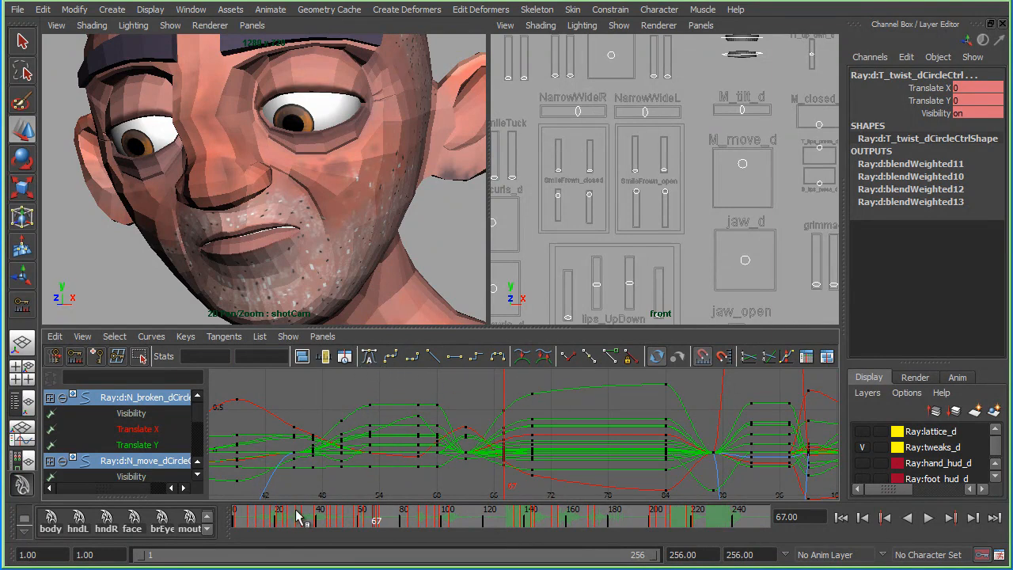
left_click(330, 519)
left_click(929, 517)
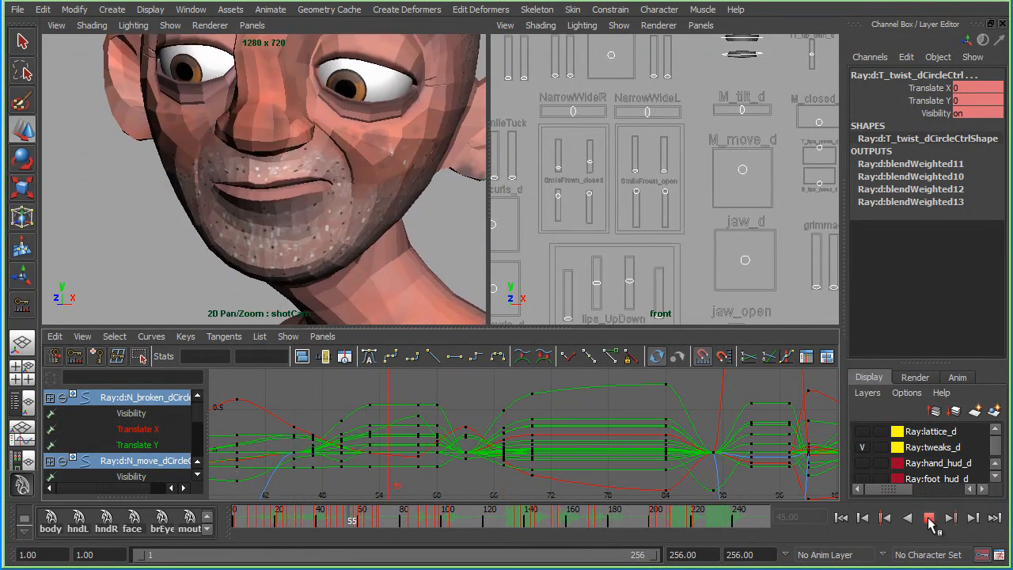
- Scrub and play the animation between frames 81 and 95, examining the mouth shapes and their transitions
left_click_drag(343, 524, 403, 525)
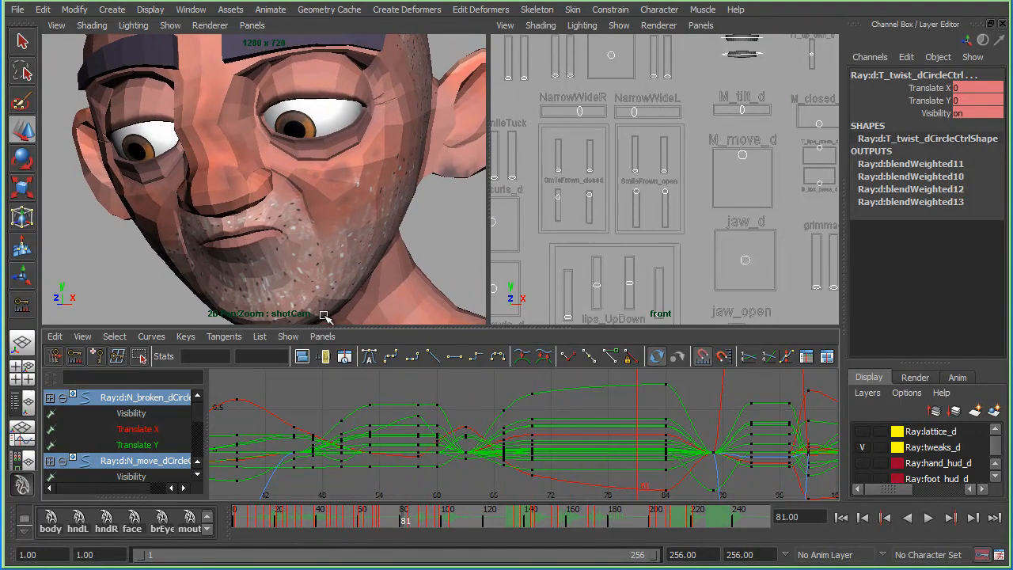
left_click_drag(381, 520, 433, 535)
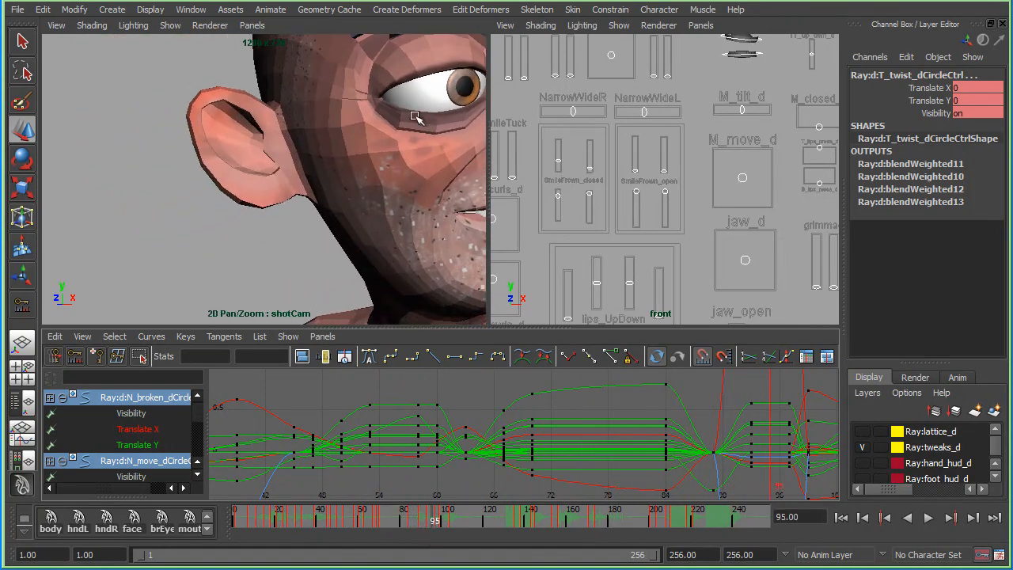
middle_click_drag(424, 228, 277, 229)
right_click_drag(277, 230, 257, 229)
middle_click_drag(257, 229, 233, 253)
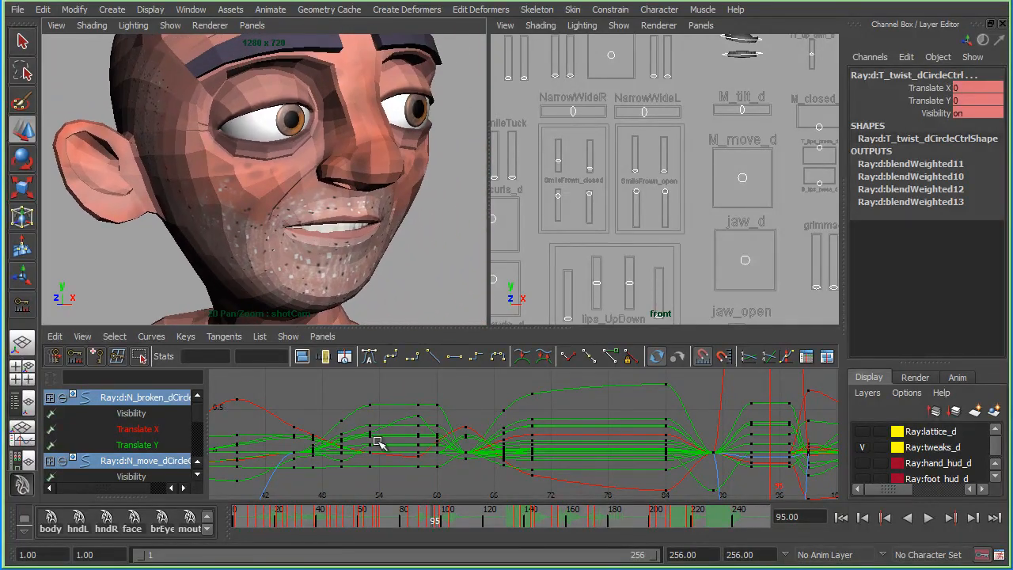
mouse_move(391, 519)
left_mouse_down()
mouse_move(424, 538)
mouse_move(431, 523)
mouse_move(451, 532)
left_mouse_up()
key("alt+v")
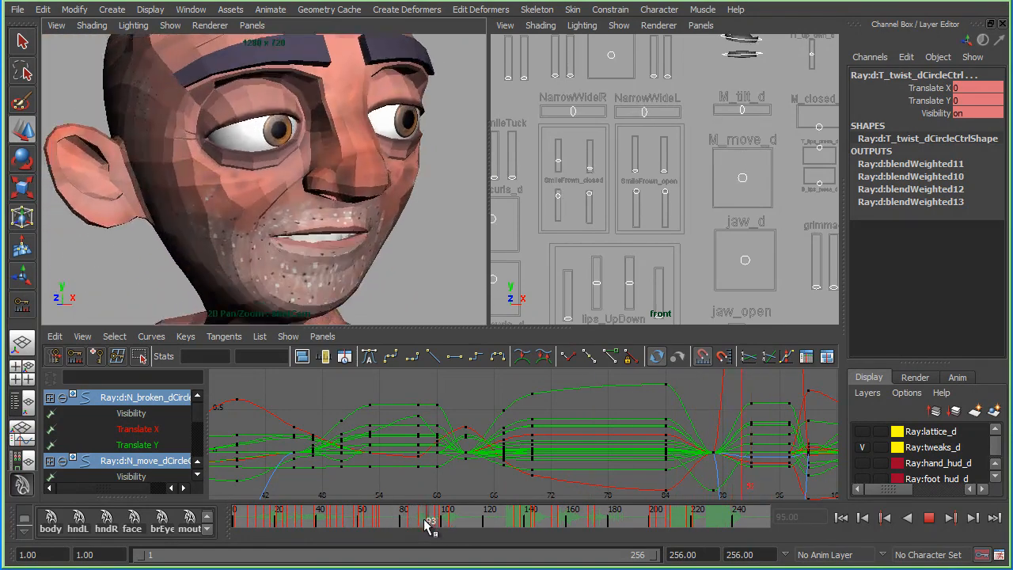
key("alt+v")
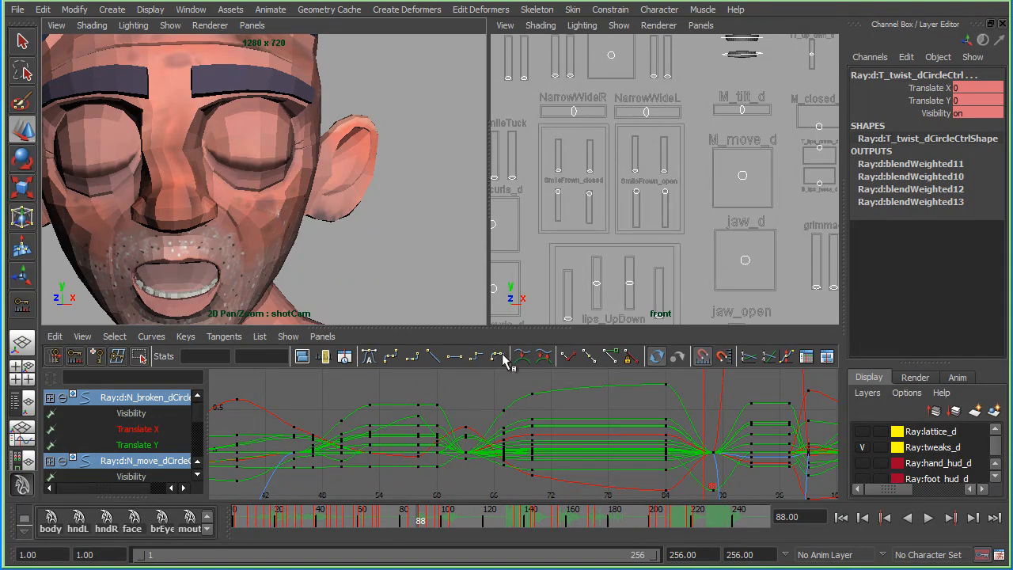
- Switch the mouth curves to stepped tangents to check the poses at frames 88 and 89, and restore smooth tangents
left_click(474, 363)
middle_click_drag(529, 416, 414, 417, "alt+shift")
right_click_drag(416, 419, 438, 445, "alt+shift")
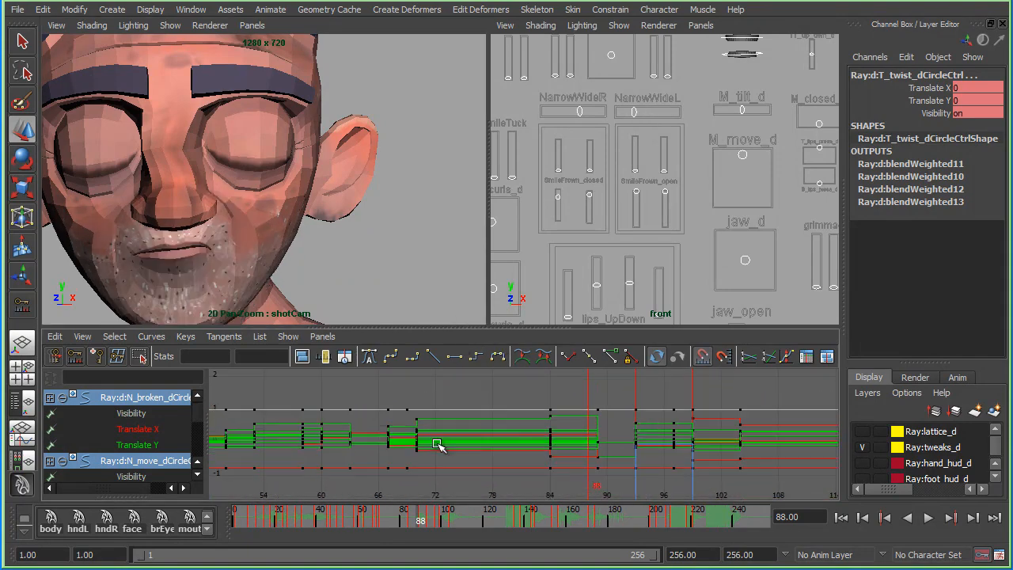
left_click(423, 521)
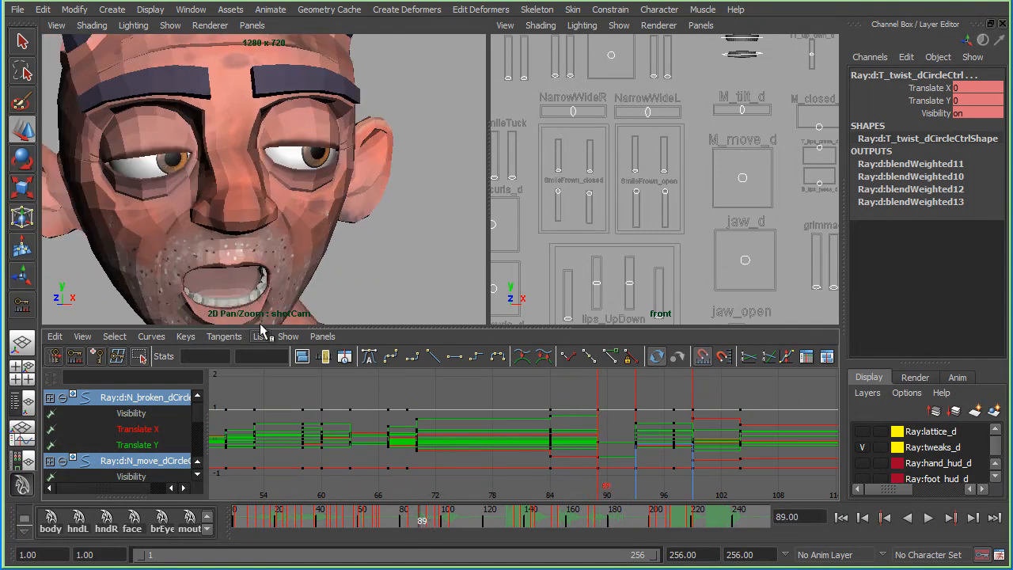
left_click(369, 357)
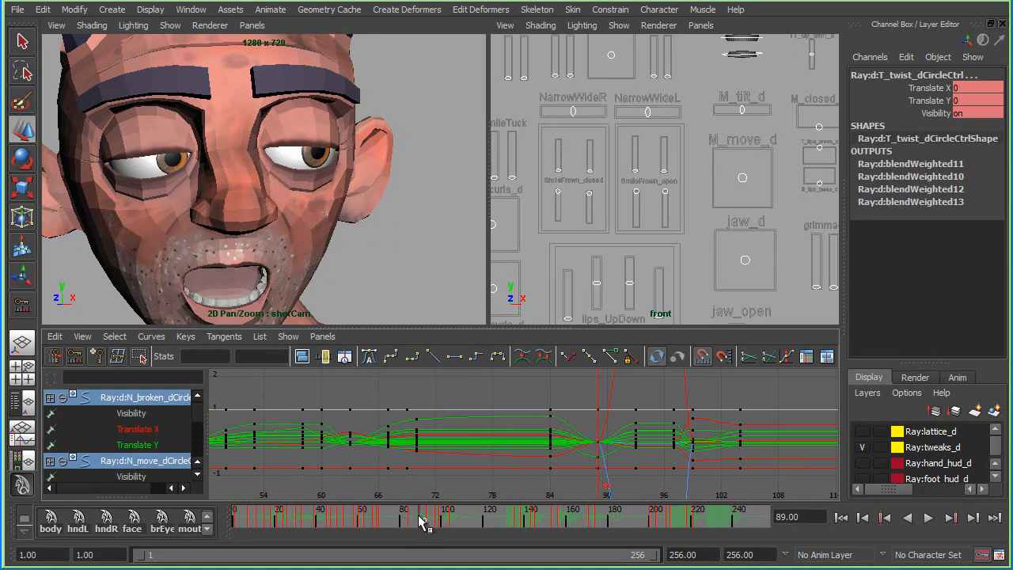
- Move all the mouth controls' frame 84 keys to frame 87 and scrub to frame 89 to check the opening
key("alt+v")
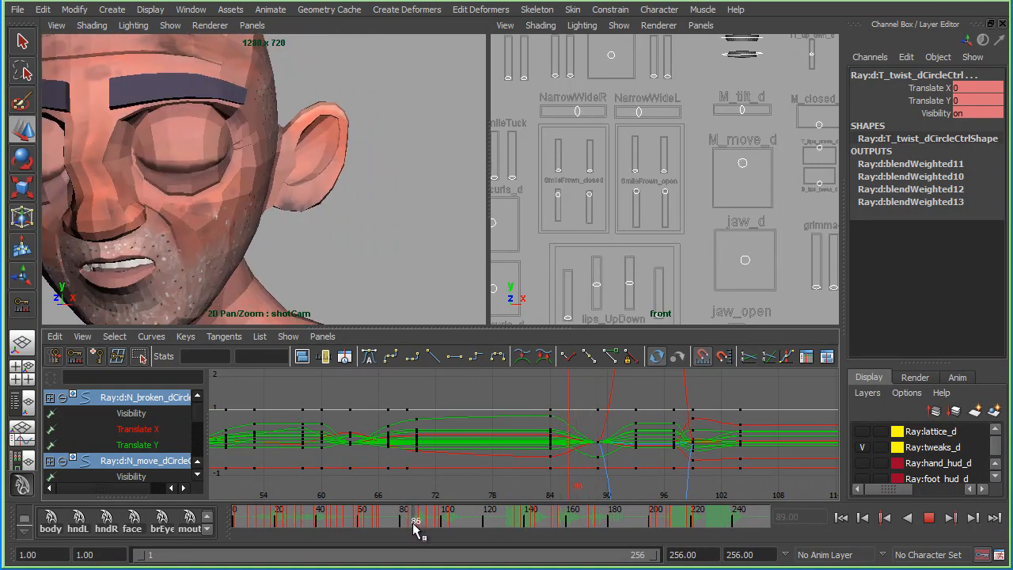
left_click_drag(412, 523, 418, 523)
right_click_drag(535, 402, 535, 447, "alt+shift")
left_click_drag(519, 401, 555, 465)
key("alt+Right")
key("alt+Right")
key("alt+Right")
mouse_move(420, 519)
left_mouse_down()
mouse_move(423, 527)
mouse_move(405, 531)
mouse_move(437, 541)
mouse_move(417, 535)
left_mouse_up()
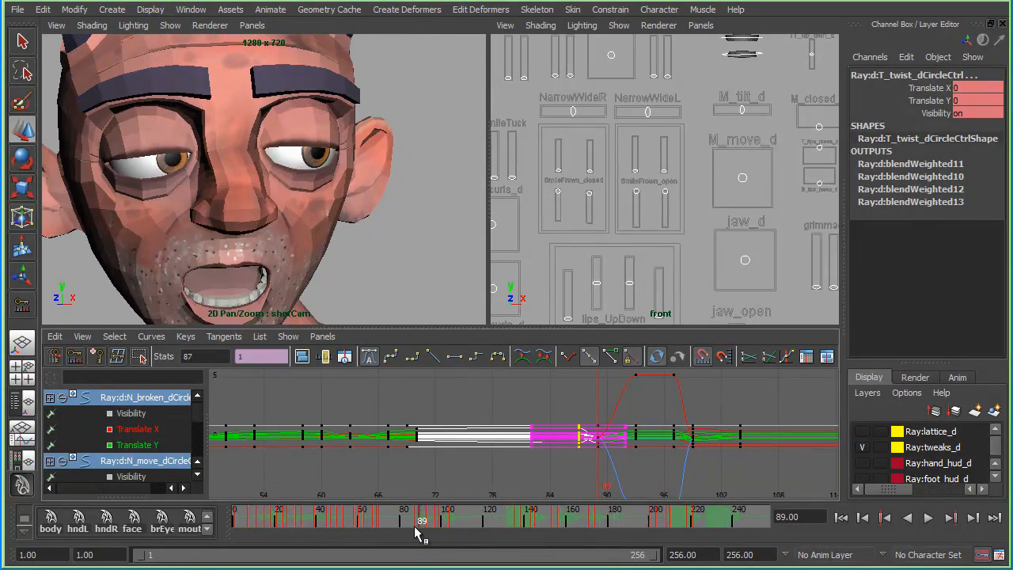
- At frame 89, raise smileCRCircleCtrl's Translate Y to 0.133 and compare the pose with the following keys
left_click(558, 167)
left_click_drag(557, 167, 558, 111)
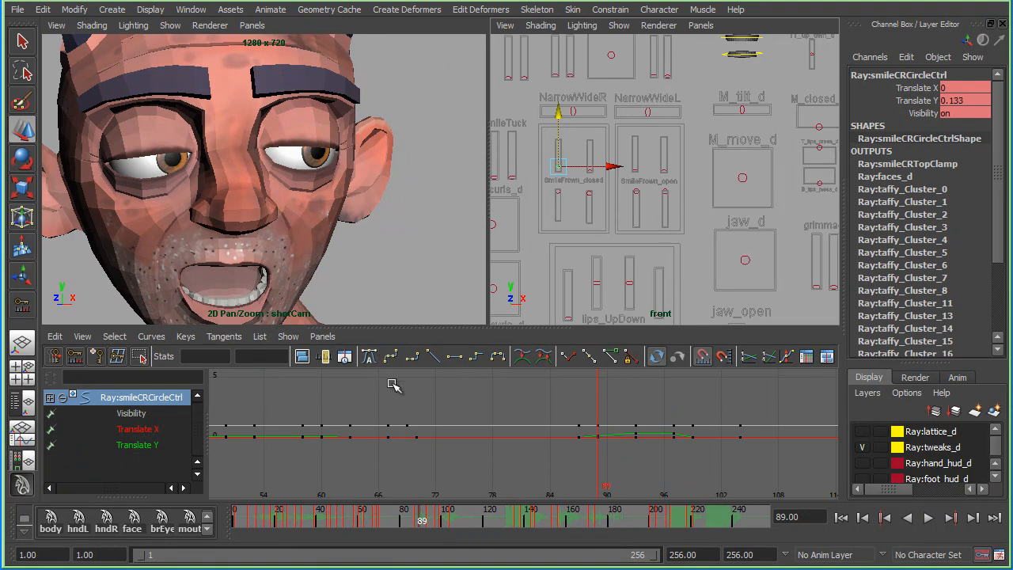
key(".")
key(".")
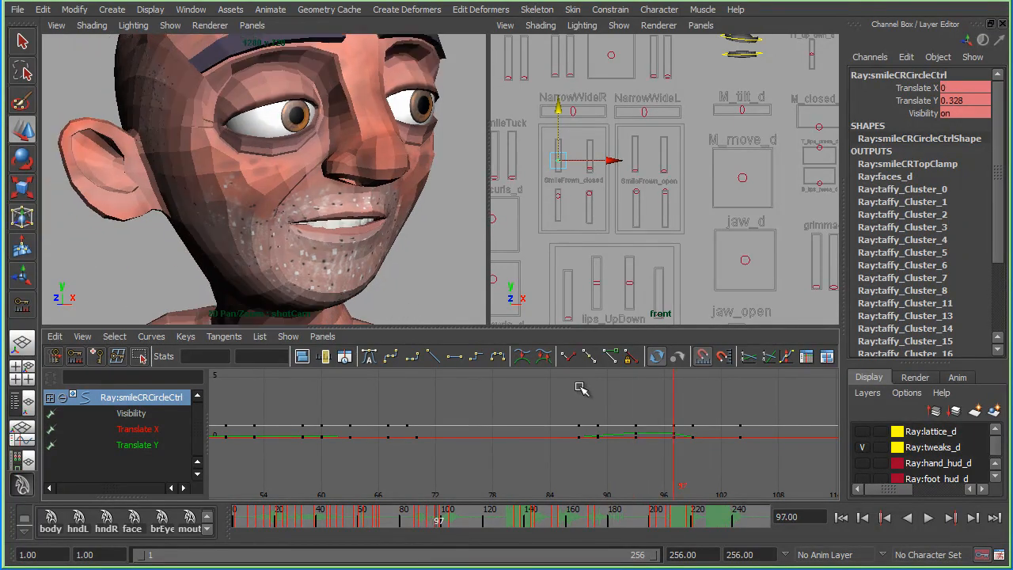
key(".")
key("comma")
key("period")
key("comma")
key("comma")
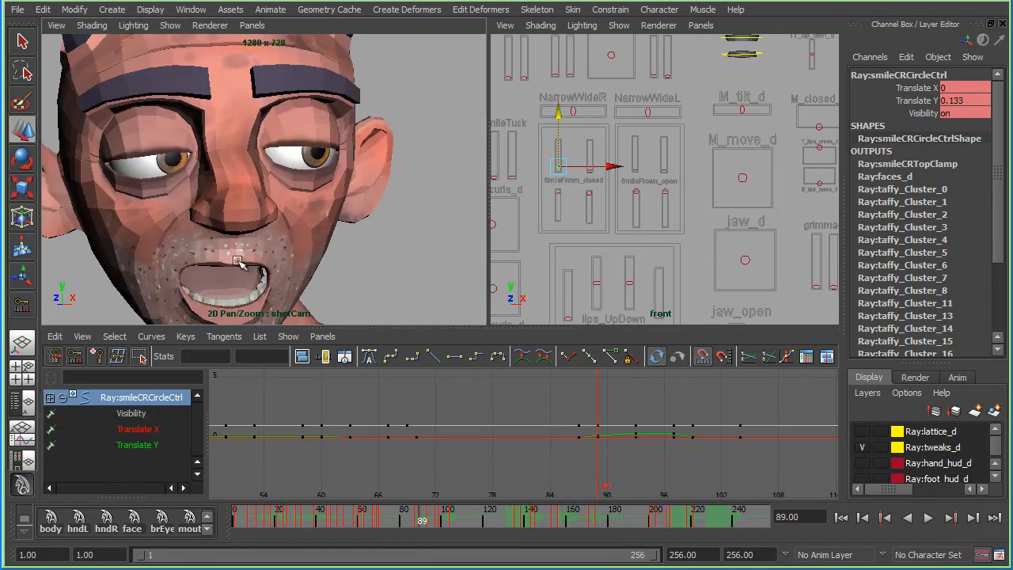
- At frame 93, raise smileCRCircleCtrl's Translate Y to 0.514 and play through to frame 98
key("period")
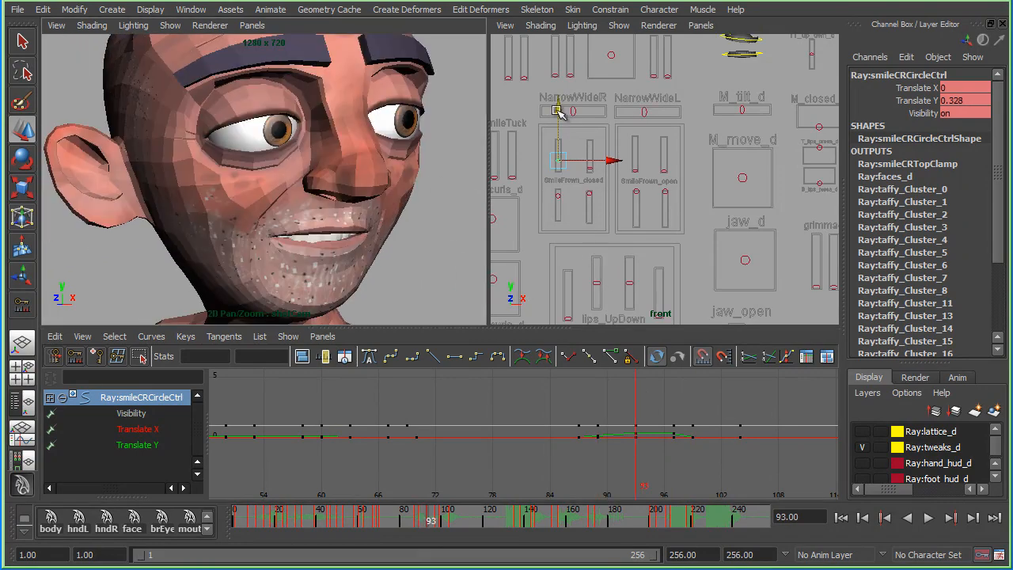
left_click_drag(560, 112, 560, 107)
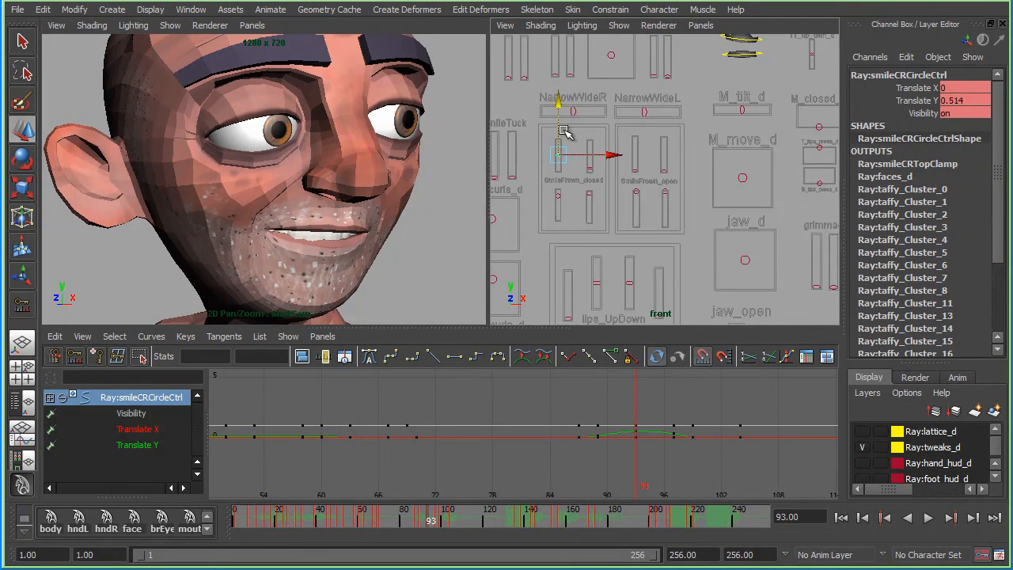
key("period")
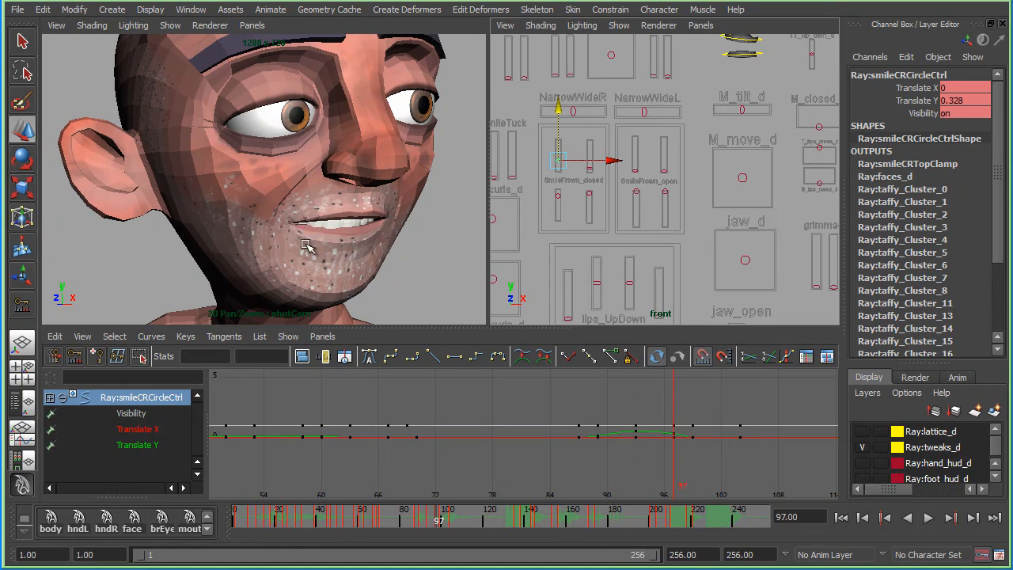
key("alt+v")
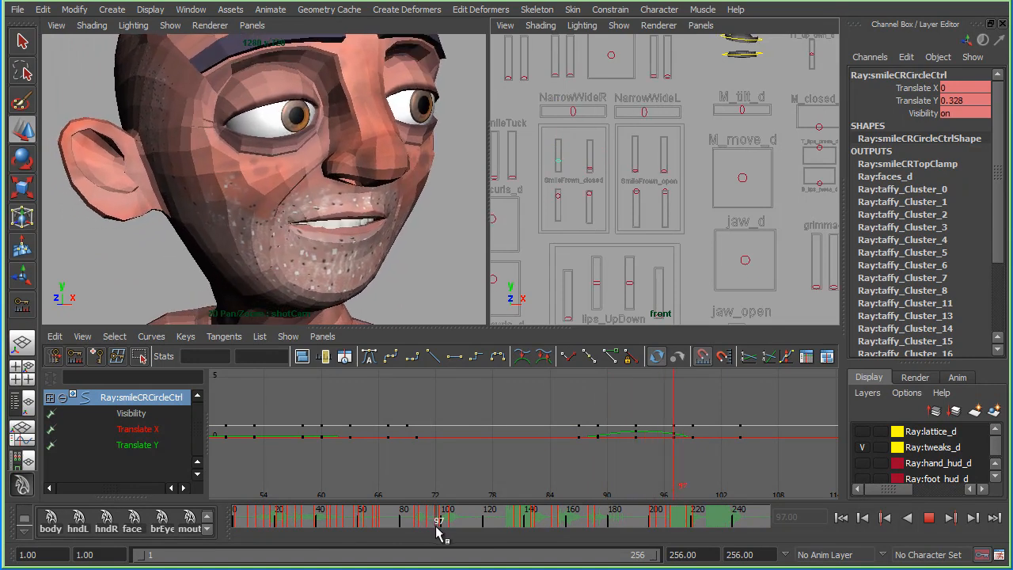
left_click(441, 524)
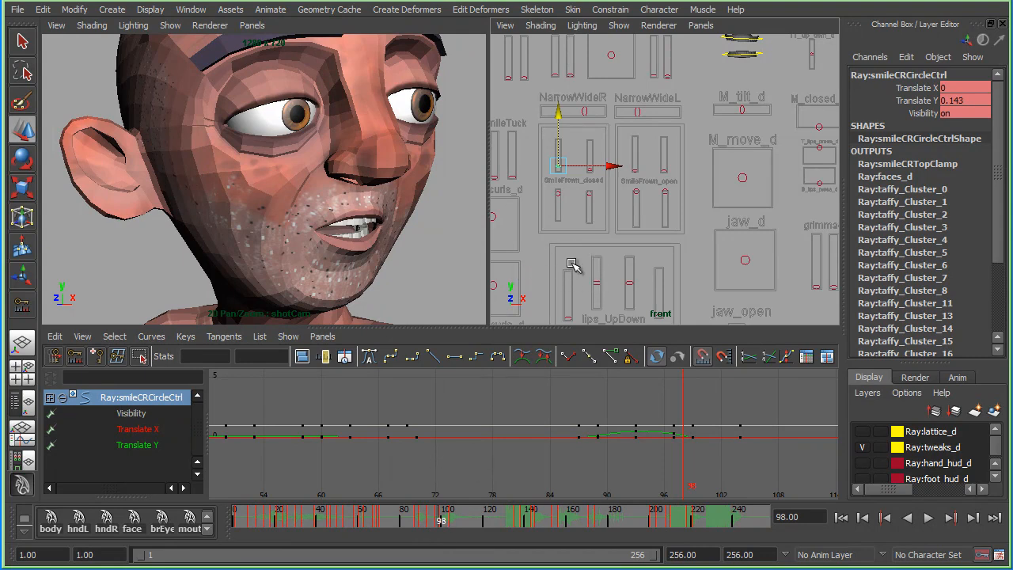
- Select all the mouth controls, move their frame 99 keys to frame 101, and play the result
left_click(538, 260)
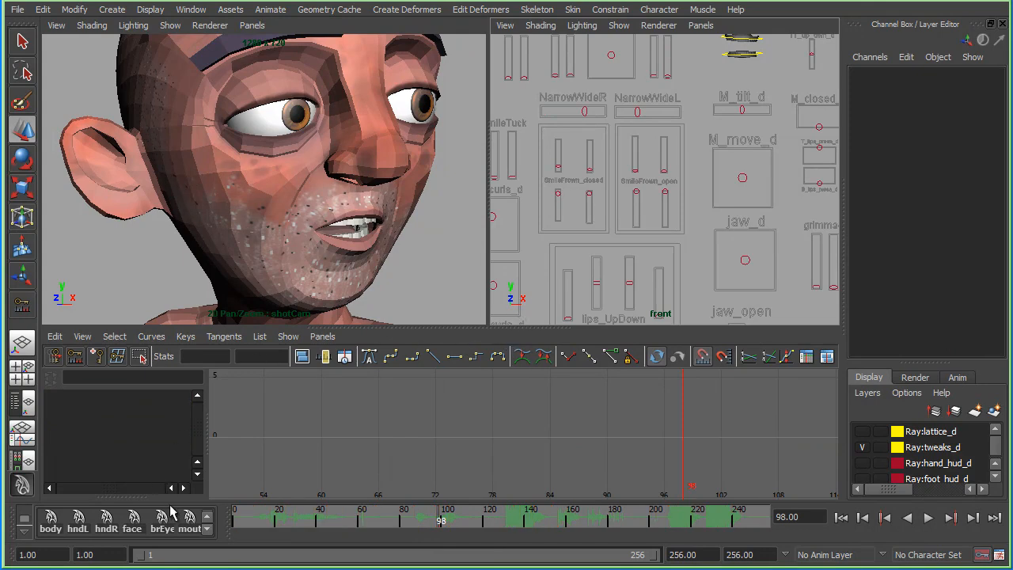
left_click(190, 519)
right_click_drag(597, 412, 578, 447, "alt+shift")
middle_click_drag(578, 446, 486, 440, "alt")
left_click_drag(432, 521, 441, 536)
left_click_drag(586, 401, 616, 494)
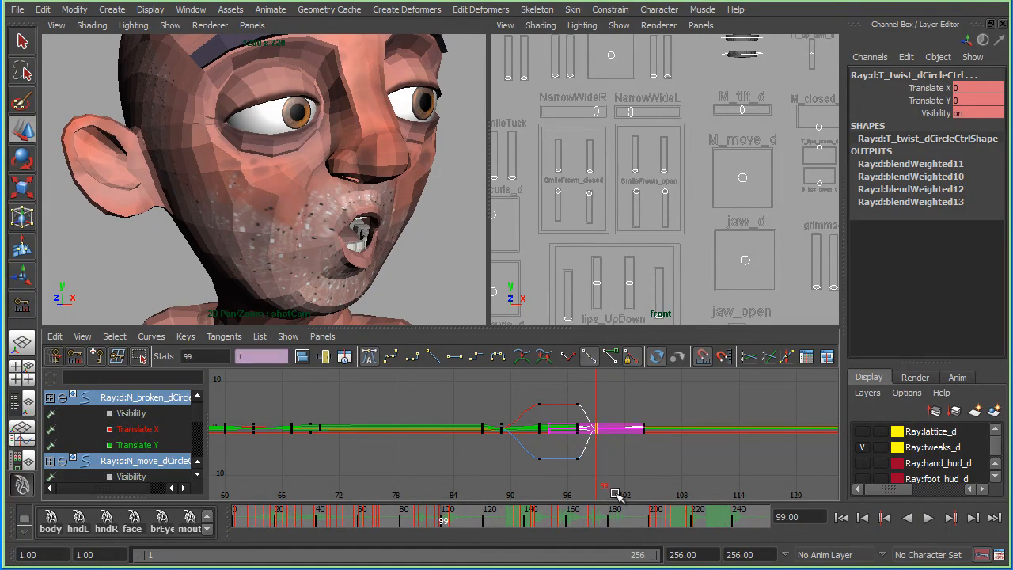
key("alt+Right")
key("alt+Right")
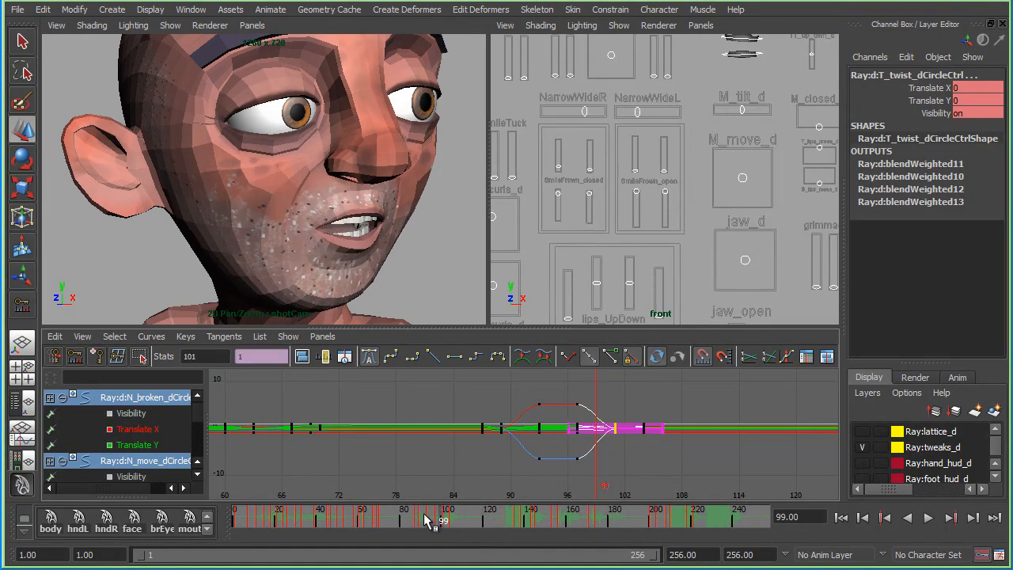
key("alt+v")
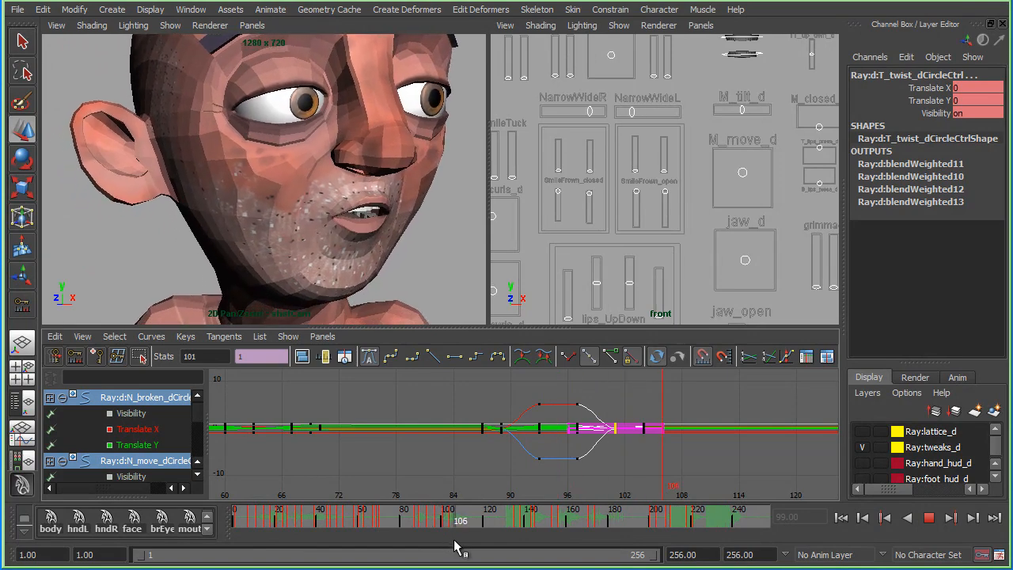
key("alt+v")
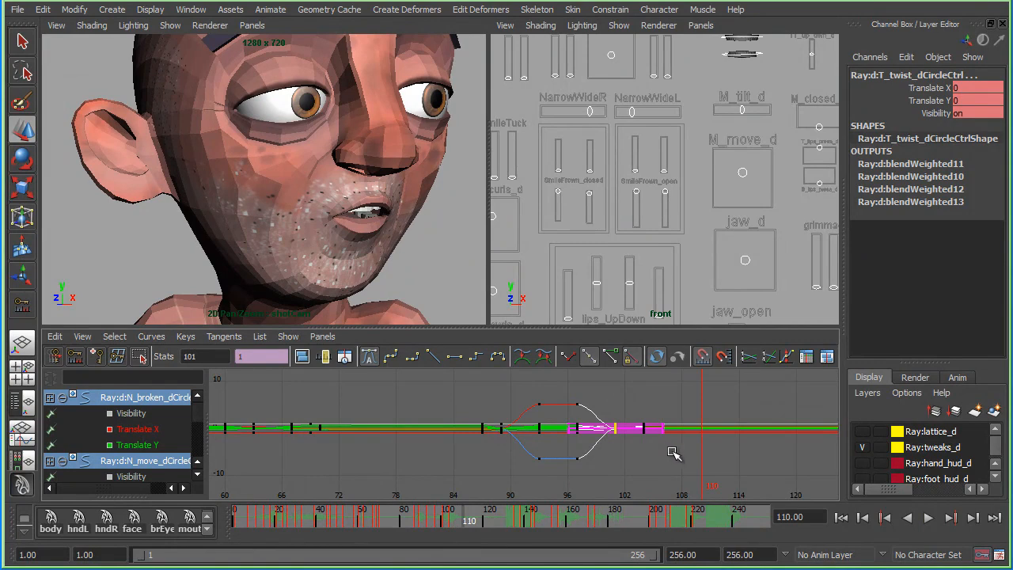
- Move all the mouth controls' frame 104 keys to frame 106
middle_click_drag(674, 451, 583, 472, "alt")
right_click_drag(583, 472, 602, 428, "alt+shift")
left_click(575, 429)
middle_click_drag(548, 475, 508, 436, "alt+shift")
left_click_drag(456, 526, 458, 527)
right_click_drag(529, 428, 527, 454, "alt+shift")
middle_click_drag(526, 453, 540, 448, "alt")
key("comma")
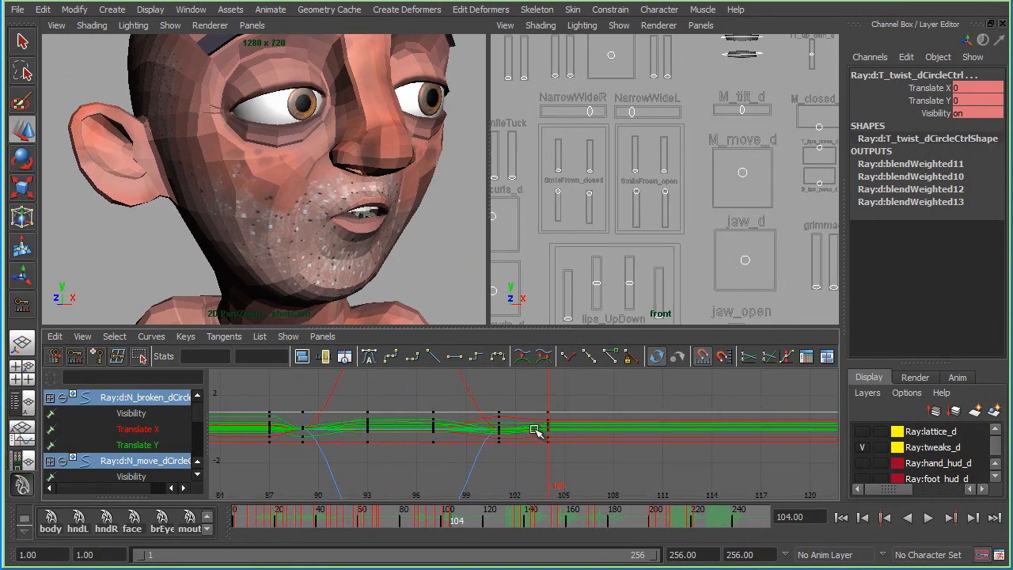
left_click_drag(557, 464, 559, 465)
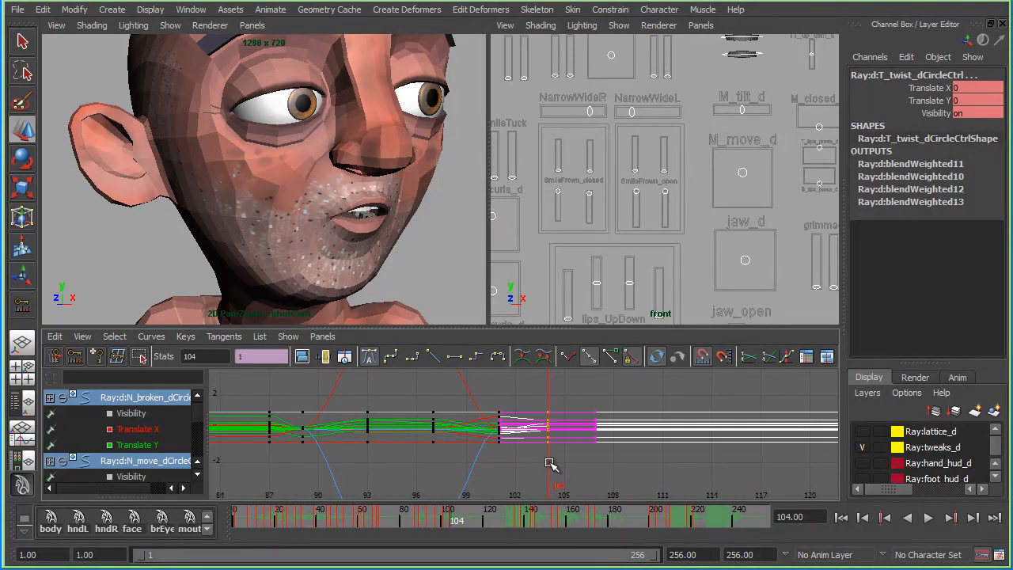
key("alt+Right")
key("alt+Right")
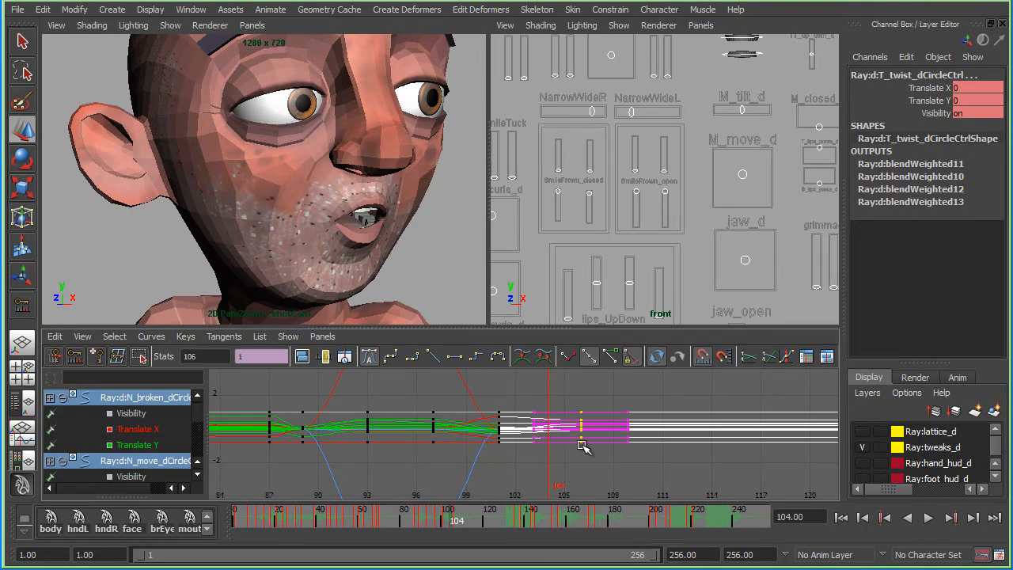
- Key all the mouth controls at frame 104 and move their frame 106 keys to frame 108
right_click_drag(544, 429, 546, 398, "alt+shift")
middle_click_drag(547, 439, 570, 430)
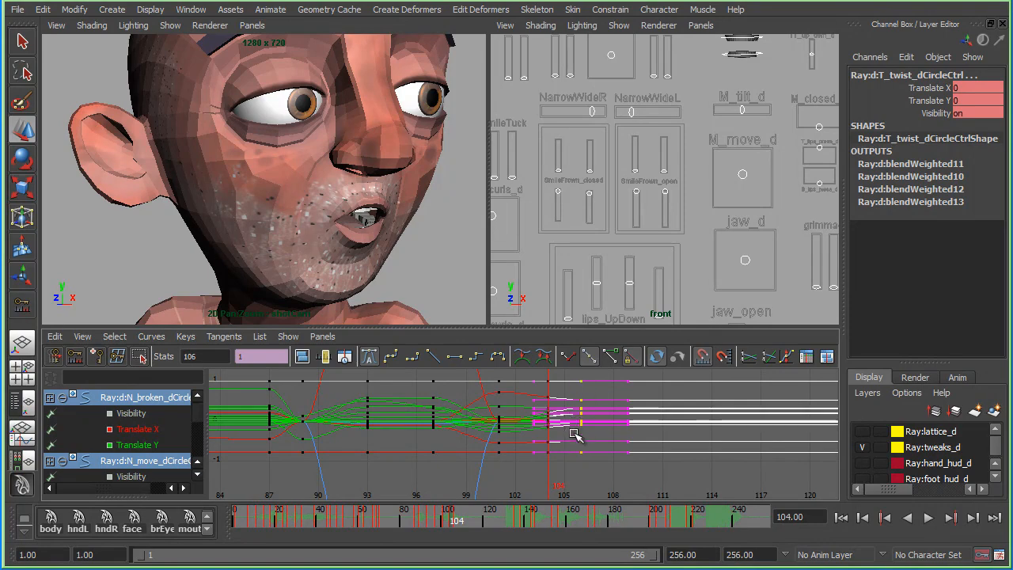
key("z")
key("z")
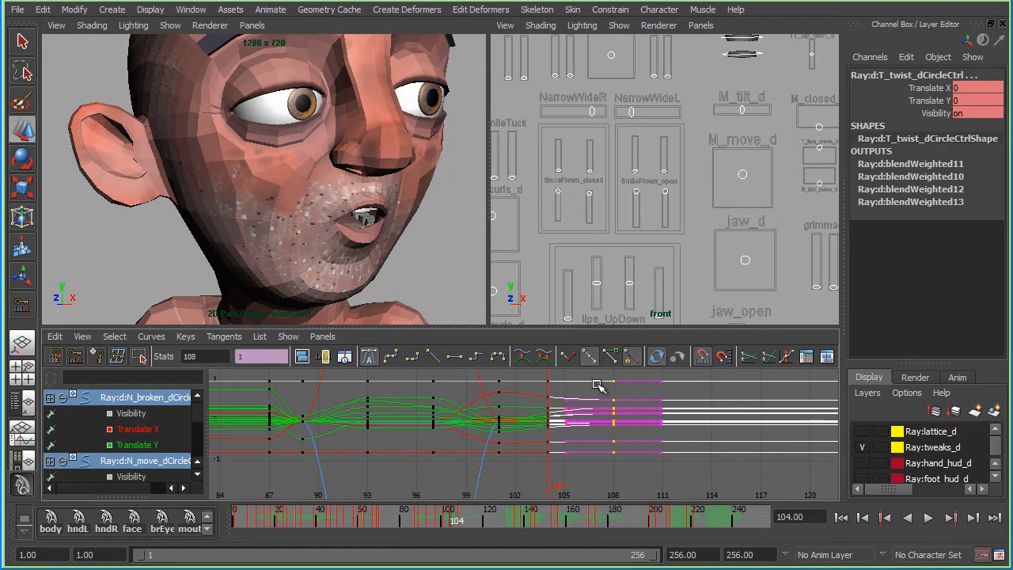
- Key all the mouth controls at frame 106 and move their frame 108 keys to frame 111
left_click_drag(441, 518, 457, 519)
middle_click_drag(559, 426, 548, 443, "alt")
right_click_drag(549, 443, 545, 416, "alt+shift")
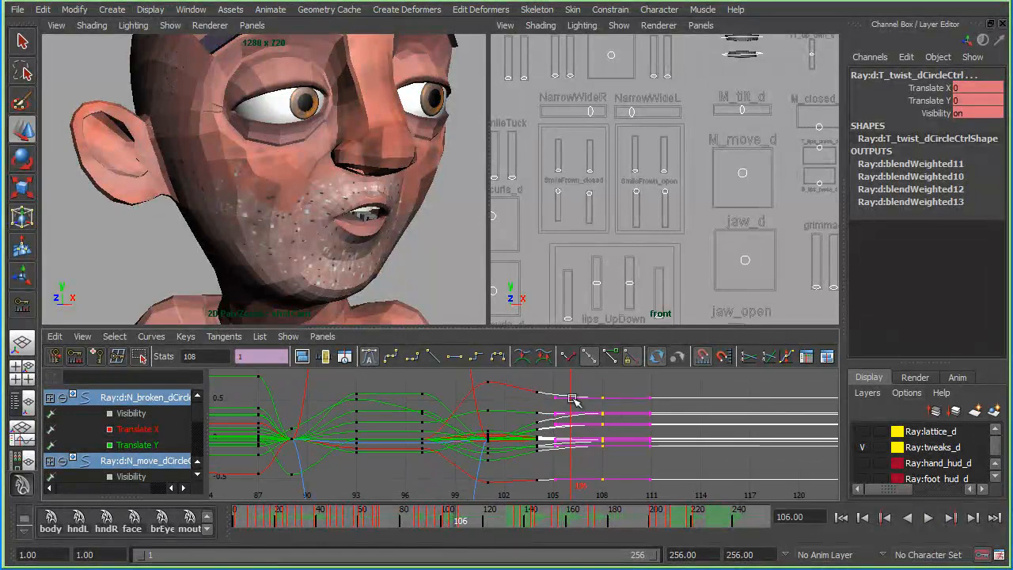
key("s")
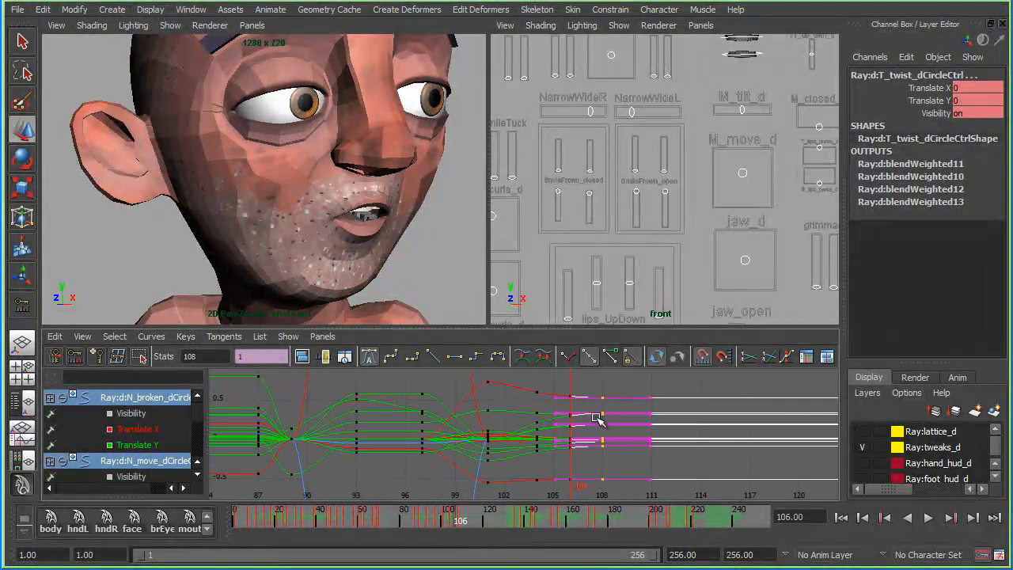
middle_click_drag(599, 423, 603, 422, "shift")
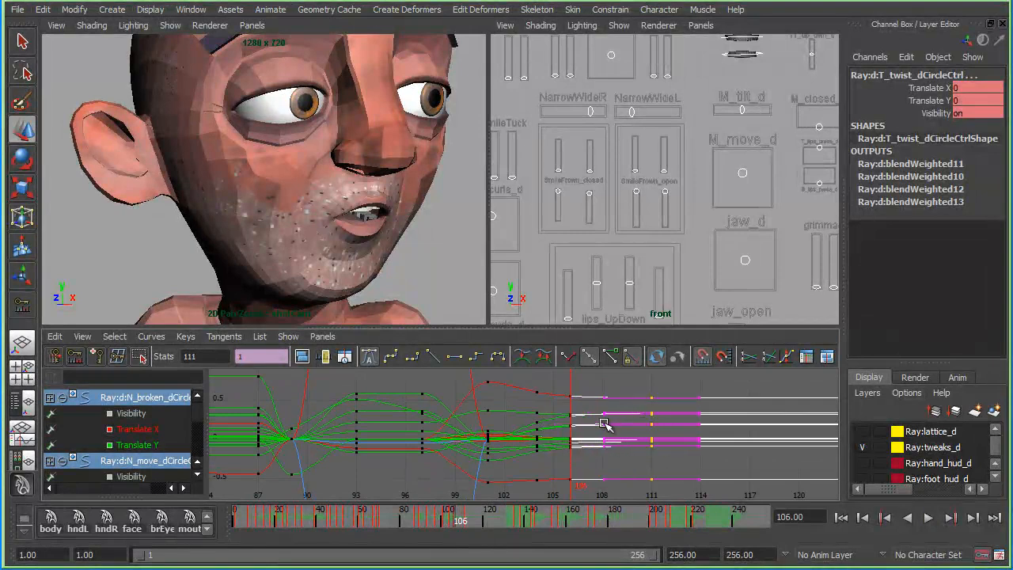
left_click(544, 394)
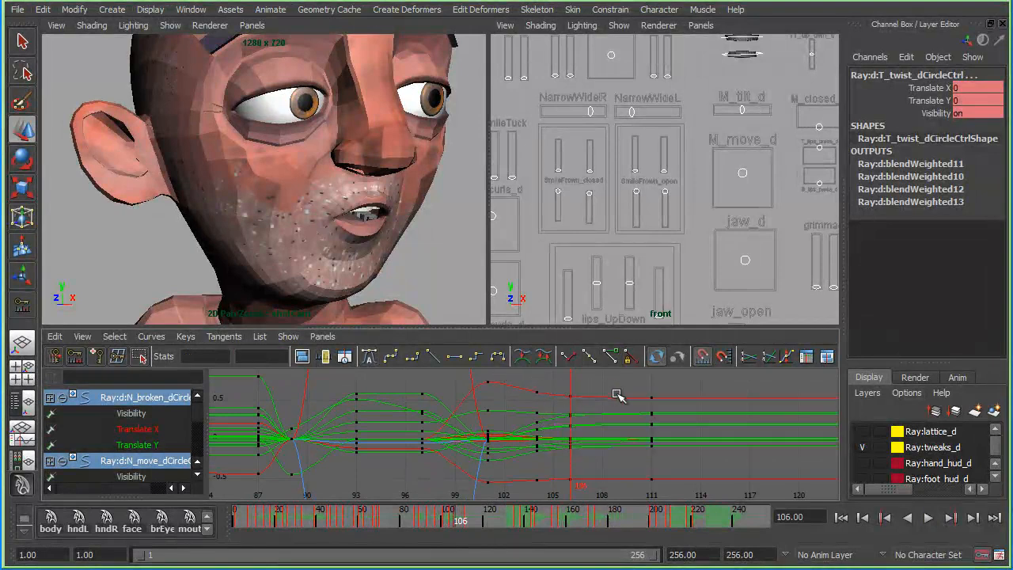
- Play the animation and scrub to frame 114 to check how the mouth settles into the held pose
left_click(928, 517)
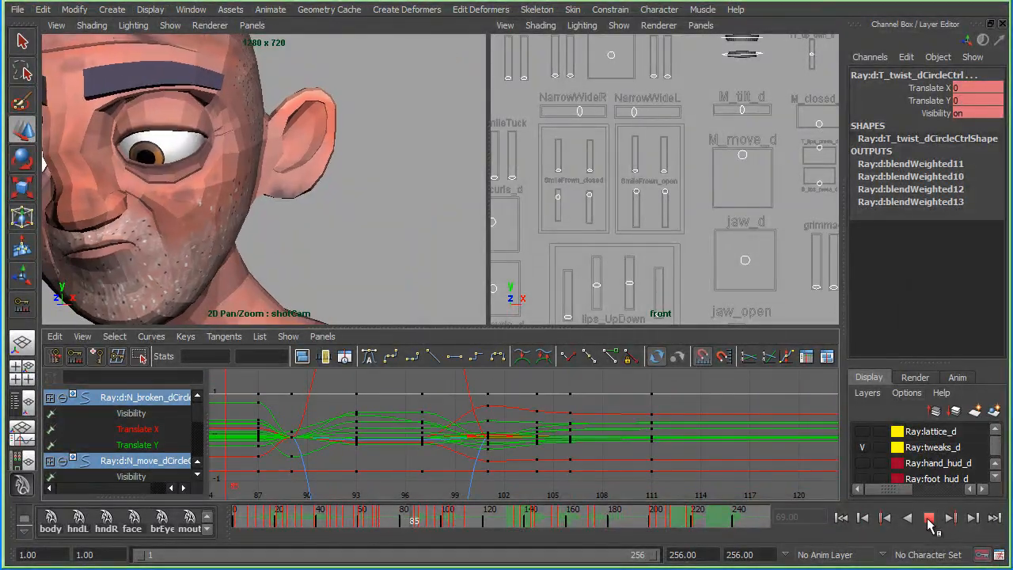
mouse_move(465, 529)
left_mouse_down()
mouse_move(440, 528)
mouse_move(473, 532)
mouse_move(436, 536)
mouse_move(467, 516)
left_mouse_up()
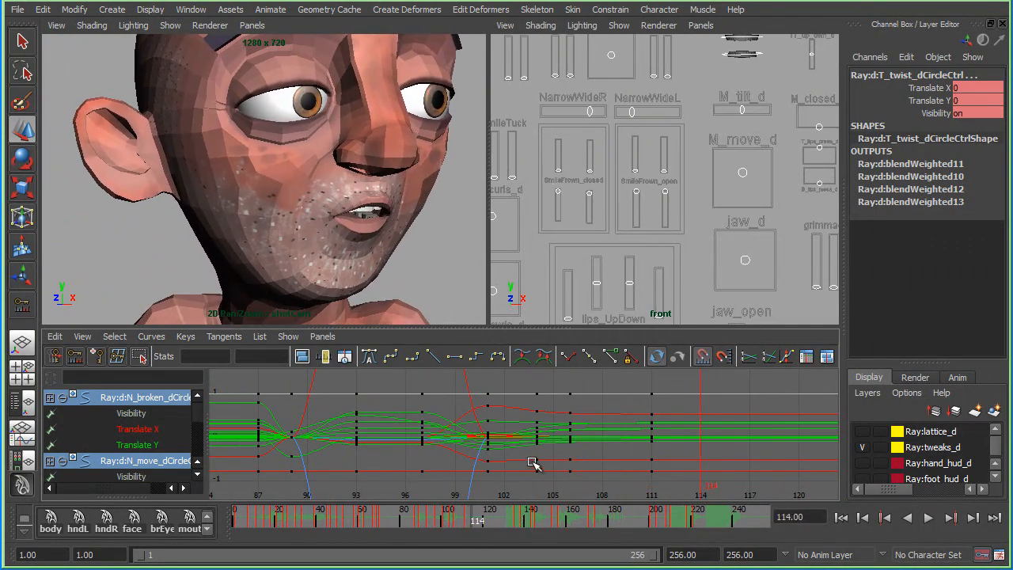
right_click_drag(513, 412, 511, 442, "alt+shift")
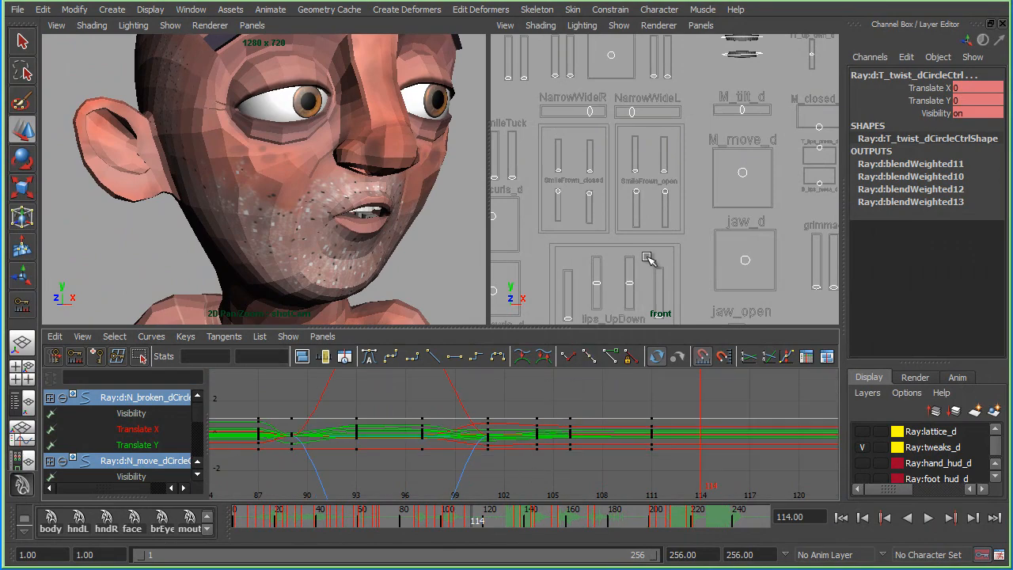
- Move the jaw_open control's Translate Y key from frame 101 to frame 100, with the NarrowWide controls' curves also displayed
left_click_drag(428, 519, 448, 527)
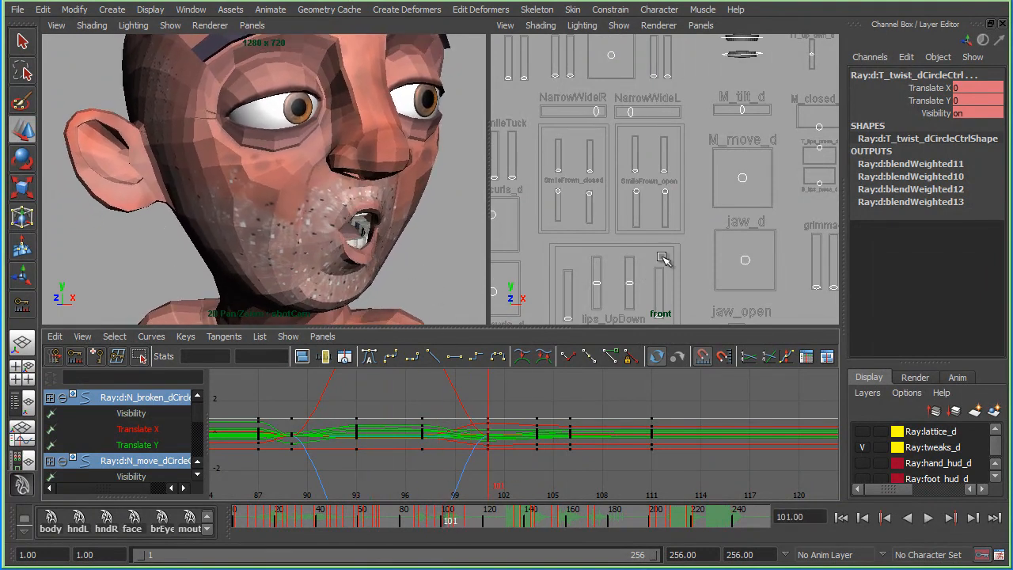
middle_click_drag(711, 266, 687, 210, "alt")
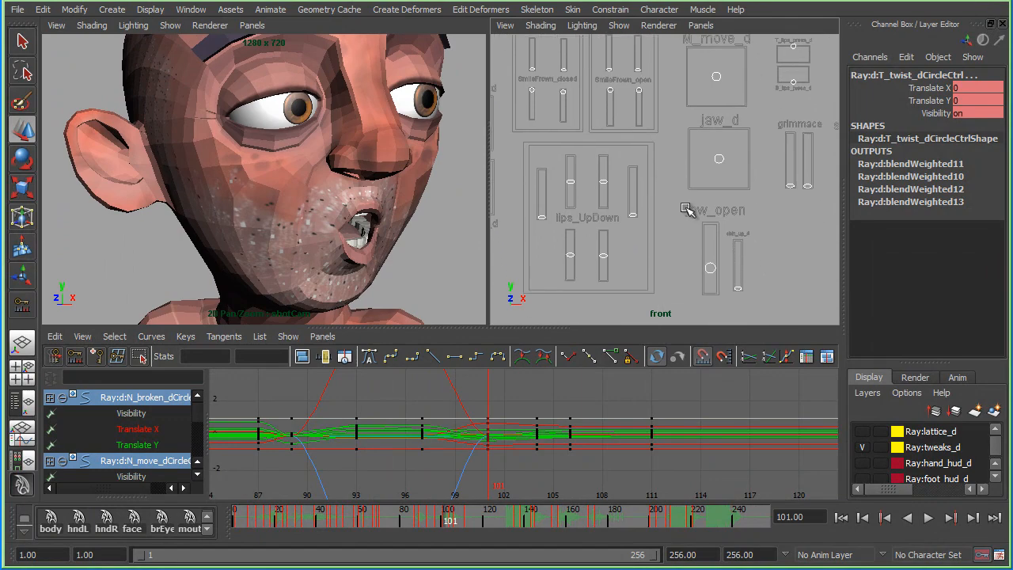
left_click(709, 267)
right_click_drag(492, 457, 492, 431, "alt+shift")
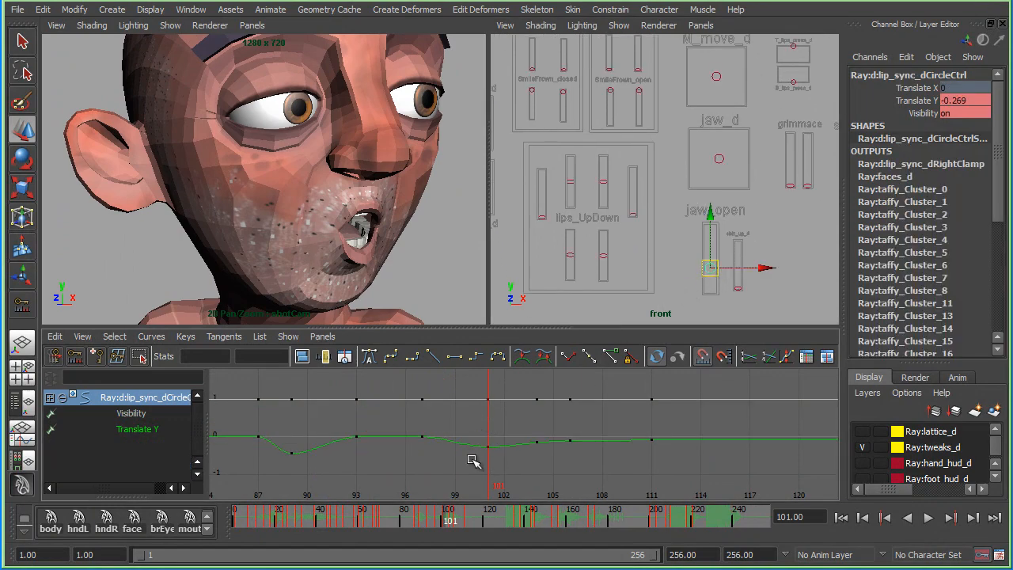
middle_click_drag(583, 137, 587, 174, "alt")
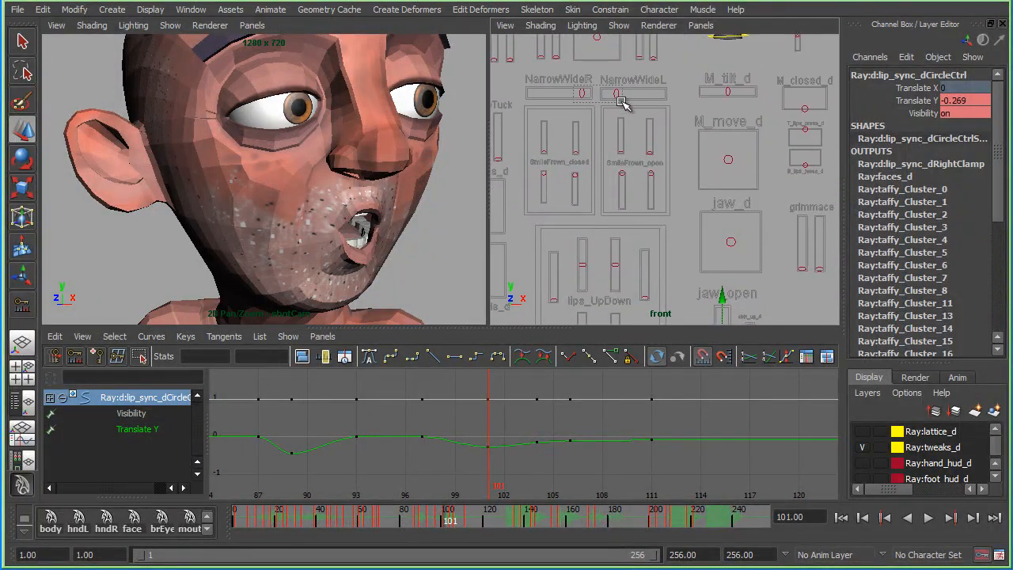
left_click(616, 93, "shift")
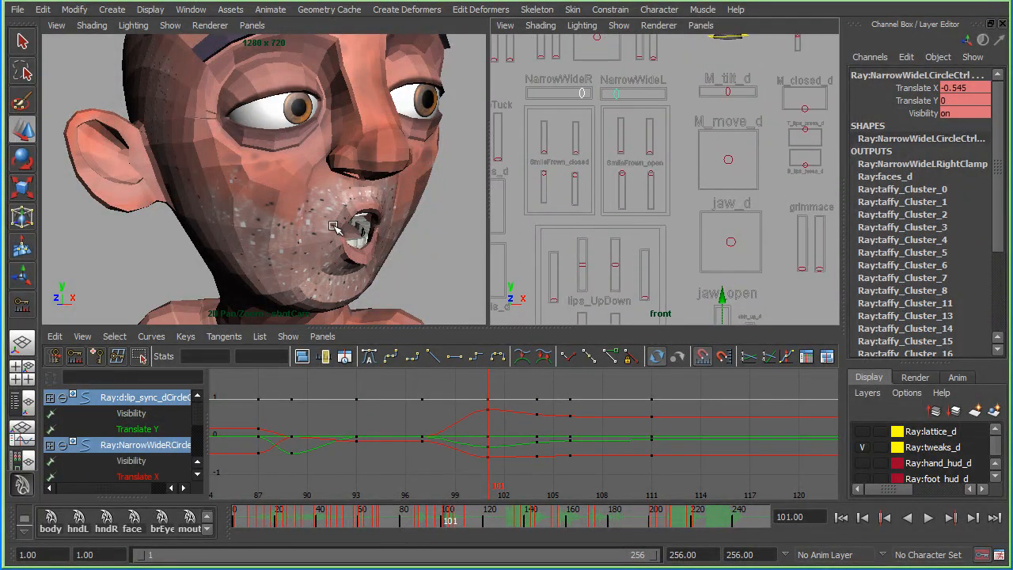
key("f")
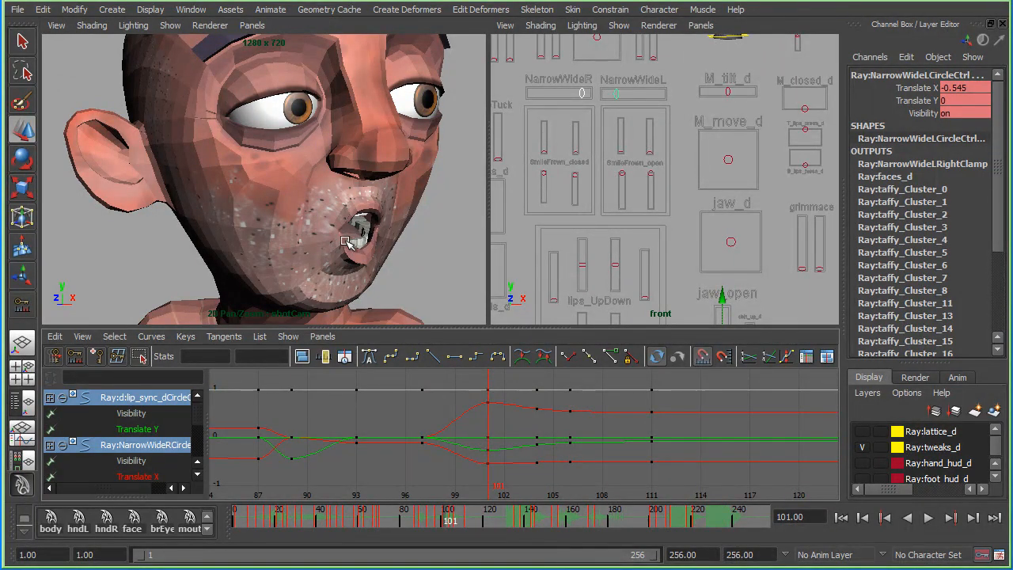
left_click(487, 450)
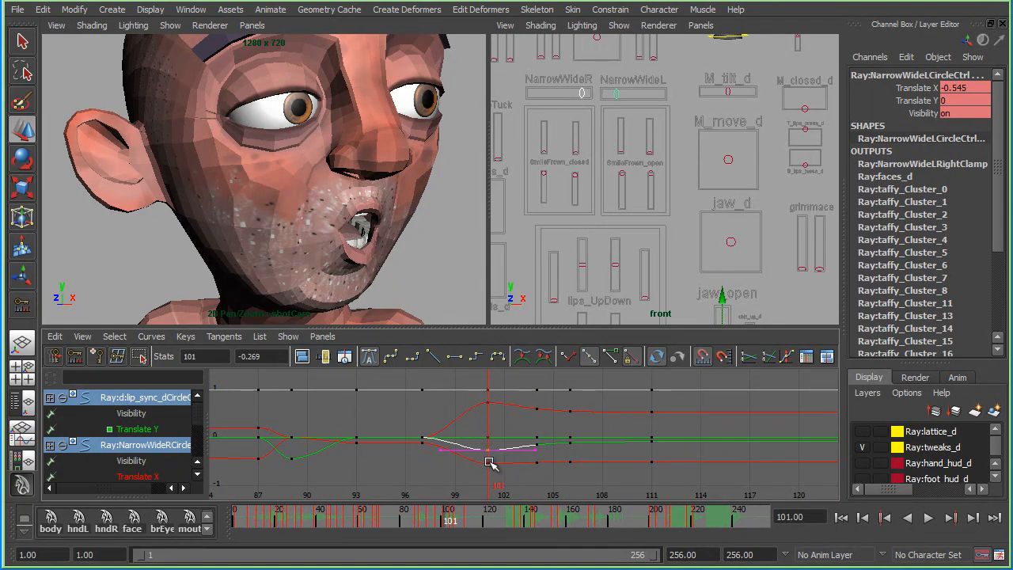
middle_click_drag(491, 466, 475, 480)
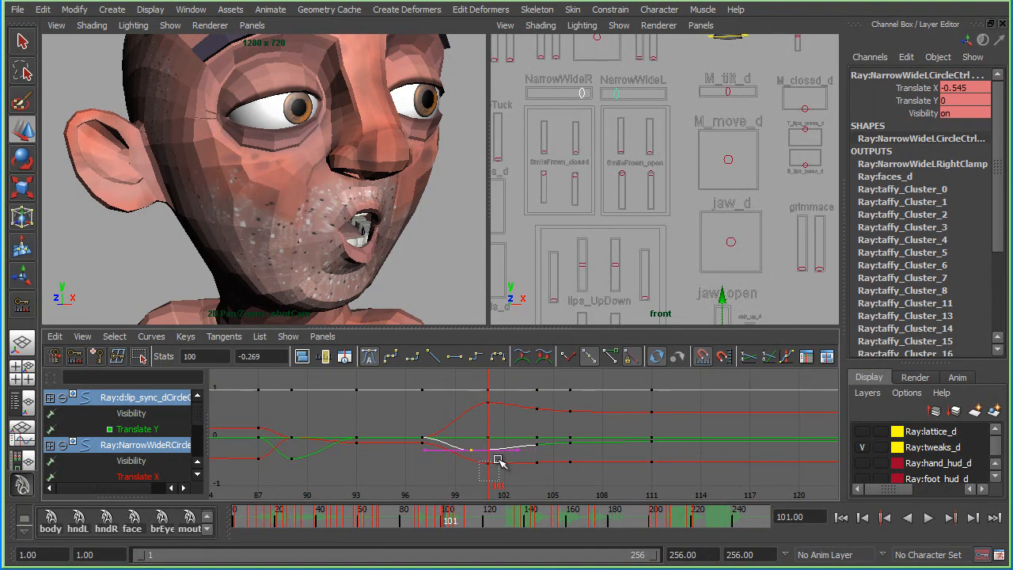
- Move the NarrowWideR and NarrowWideL Translate X keys from frame 101 to frame 102 and play back the mouth motion
left_click(482, 400, "shift")
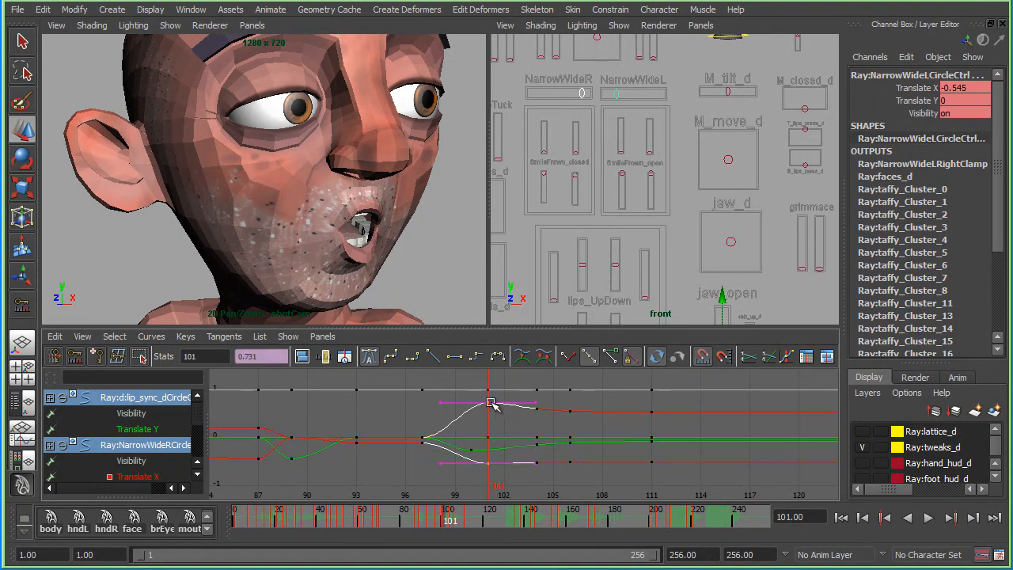
middle_click_drag(487, 402, 504, 402)
left_click_drag(433, 522, 452, 527)
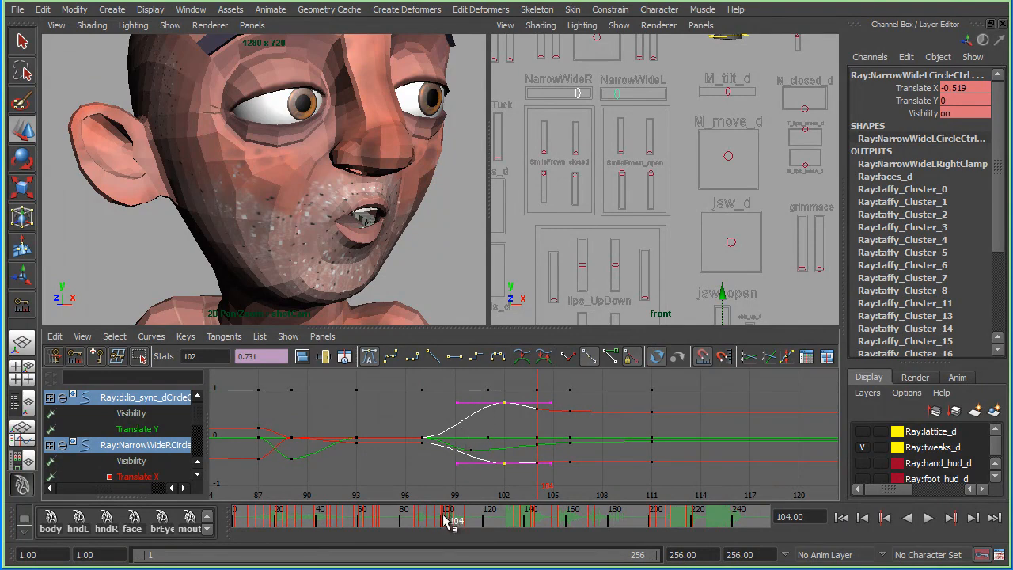
key("alt+v")
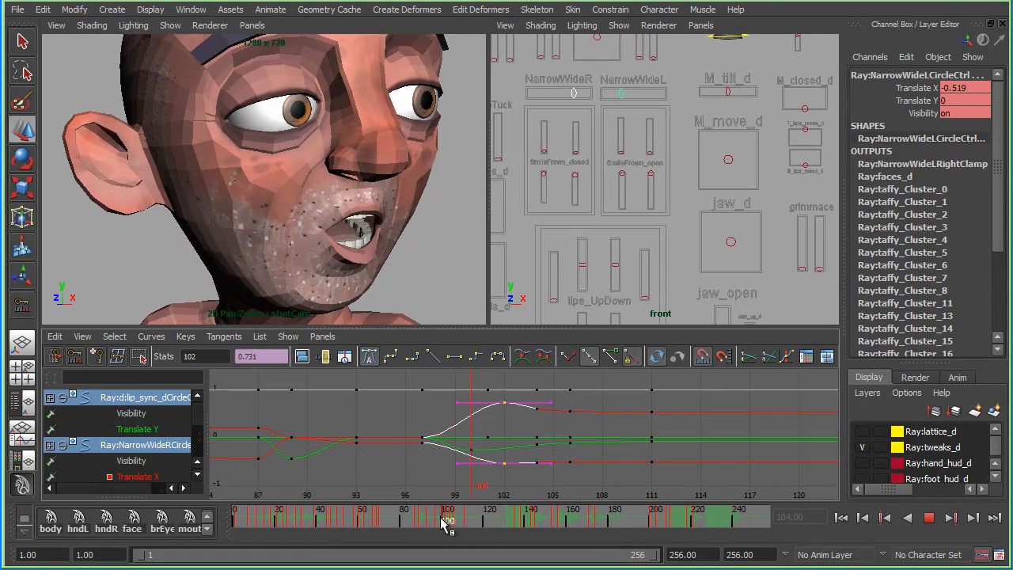
left_click(443, 523)
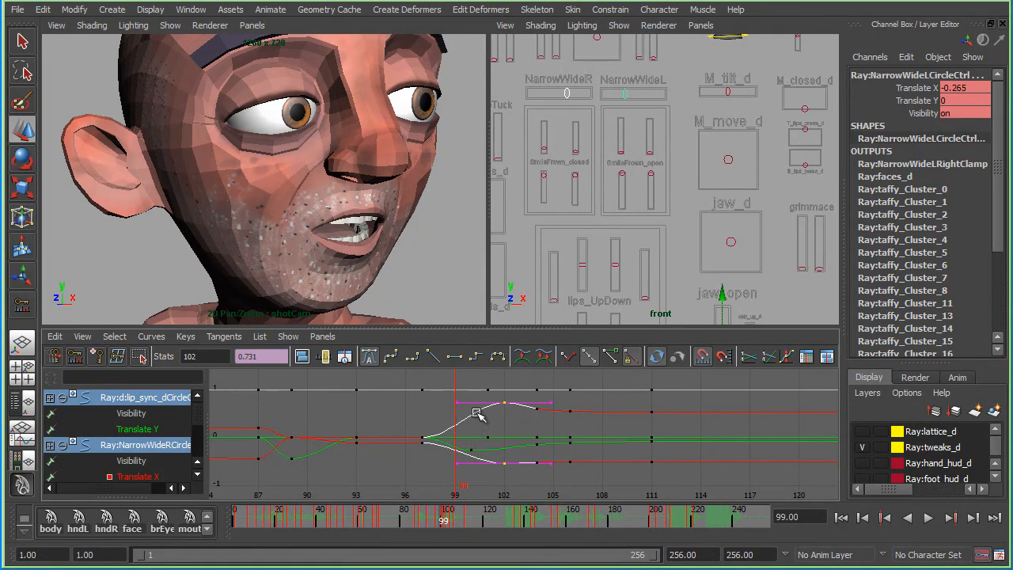
- Insert Translate X keys on both NarrowWide curves at frame 100, move them to frame 99 and scrub through the result
key("i")
middle_click_drag(478, 426, 476, 430)
key("w")
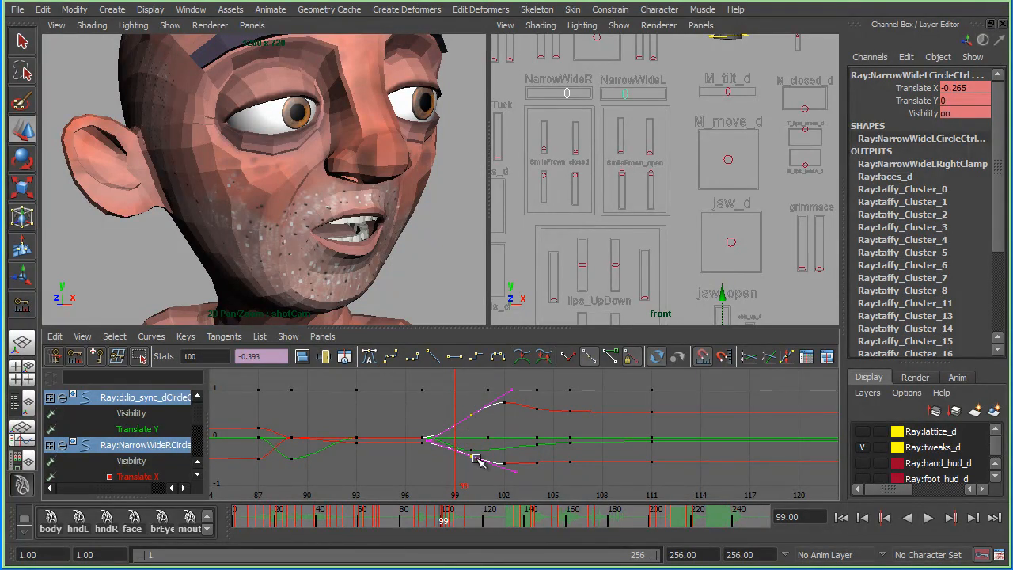
middle_click_drag(477, 459, 475, 457)
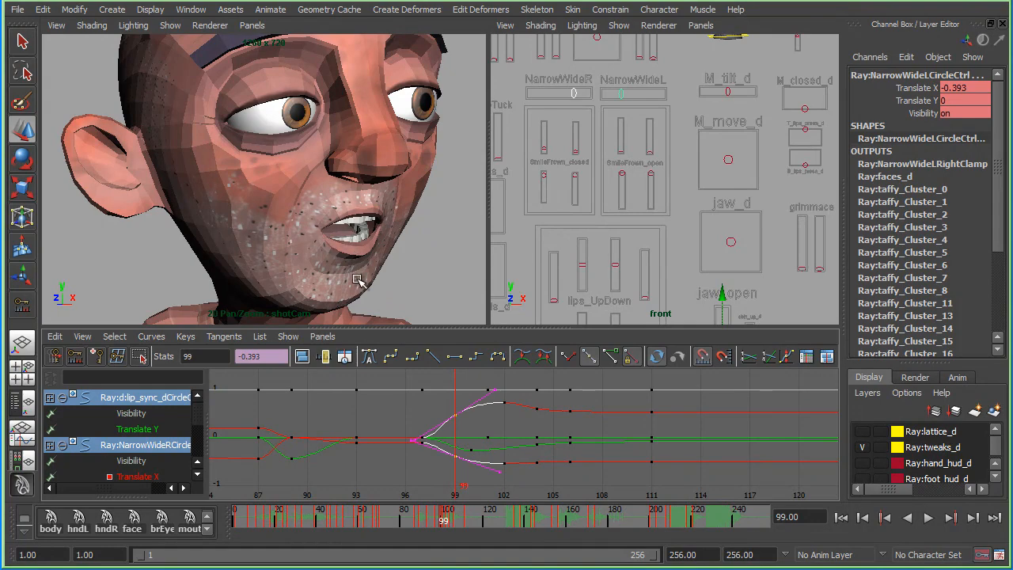
left_click_drag(434, 524, 473, 532)
key("a")
scroll(523, 440, "up", 5)
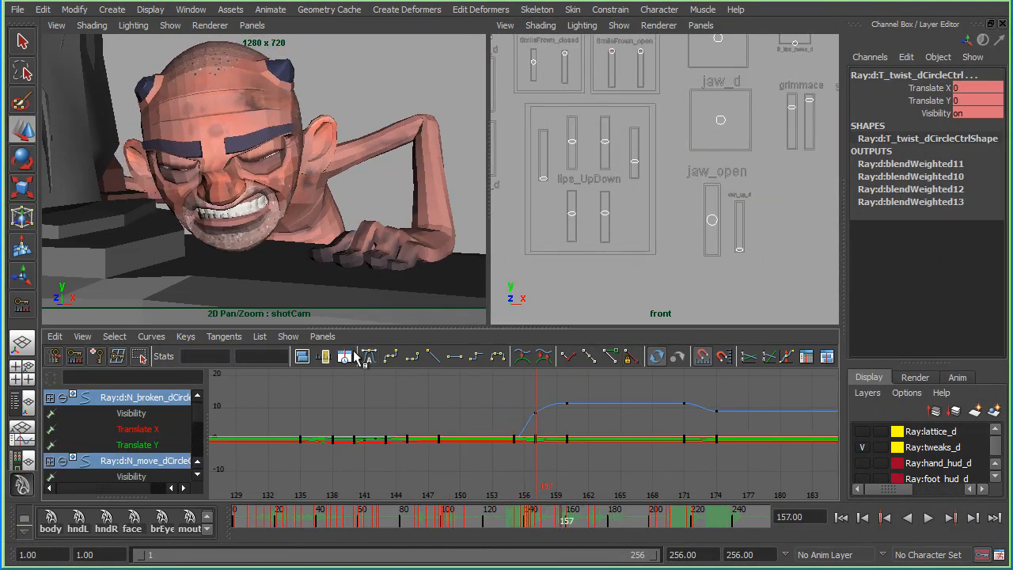
left_click_drag(567, 459, 606, 386)
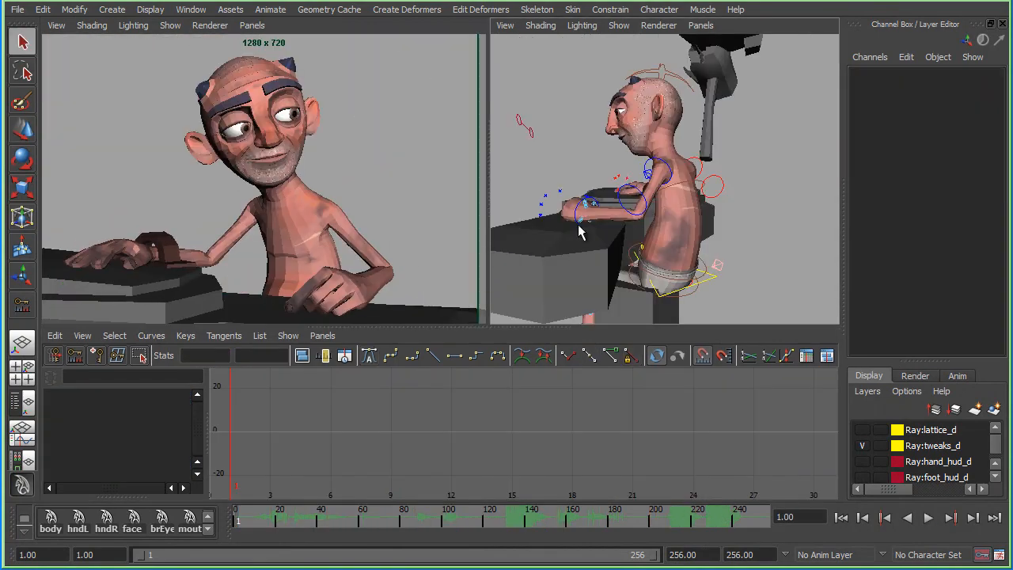
- Create a new perspective camera for the viewport beside the shot camera view
left_click_drag(604, 195, 752, 206, "alt")
right_click_drag(644, 178, 680, 135, "alt")
middle_click_drag(680, 134, 671, 231, "alt")
left_click_drag(670, 228, 669, 212, "alt")
mouse_move(669, 212)
right_mouse_down("alt")
mouse_move(680, 204)
mouse_move(673, 222)
right_mouse_up("alt")
left_click_drag(673, 222, 599, 237, "alt")
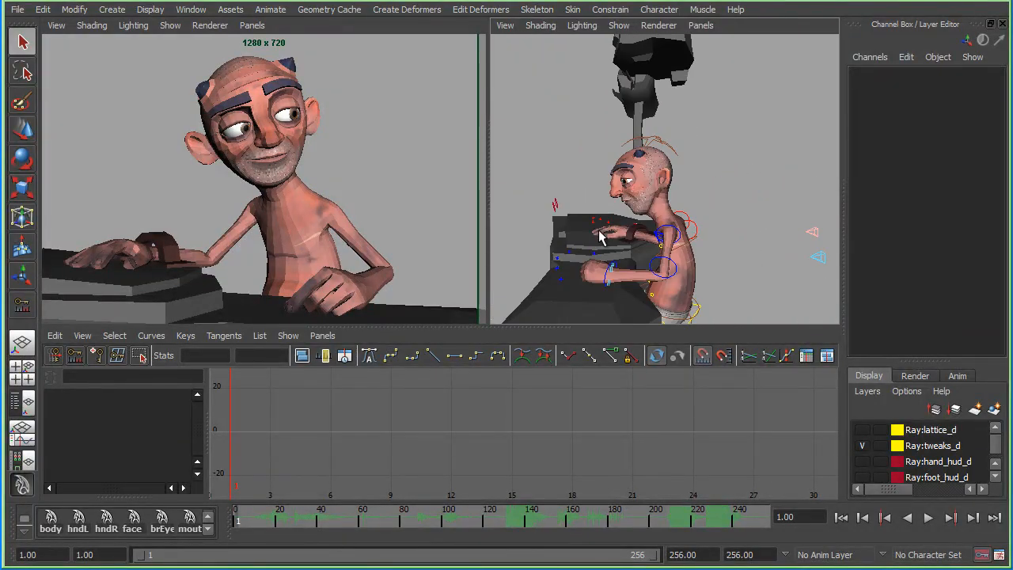
left_click(701, 26)
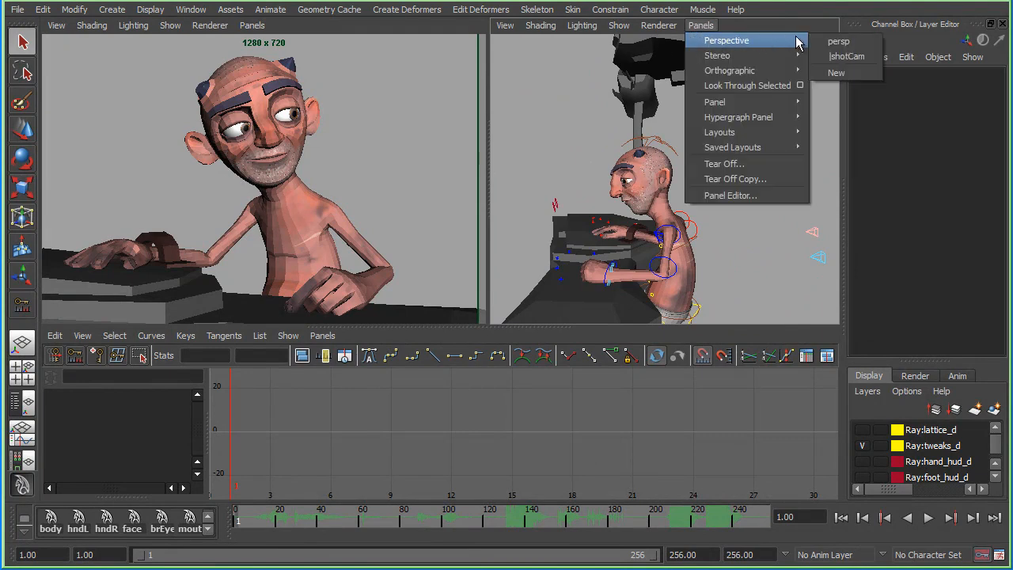
left_click(836, 72)
- Position the new perspective camera for a close-up view of the character's face
middle_click_drag(635, 181, 610, 254, "alt")
left_click_drag(610, 254, 622, 235, "alt")
right_click_drag(540, 200, 667, 267, "alt")
left_click_drag(543, 224, 559, 204, "alt")
right_click_drag(559, 204, 690, 235, "alt")
left_click_drag(680, 237, 684, 213, "alt")
middle_click_drag(671, 214, 694, 239, "alt")
left_click_drag(691, 237, 674, 231, "alt")
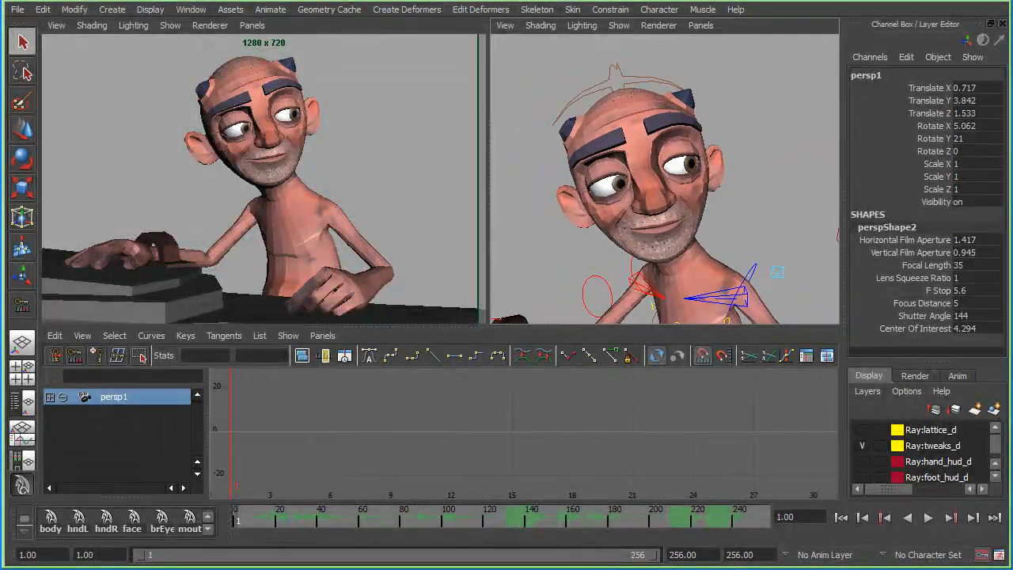
- Open the Outliner, group the persp1 camera and orbit it slightly inside its group around the face
key("shift+o")
left_click_drag(572, 158, 327, 74)
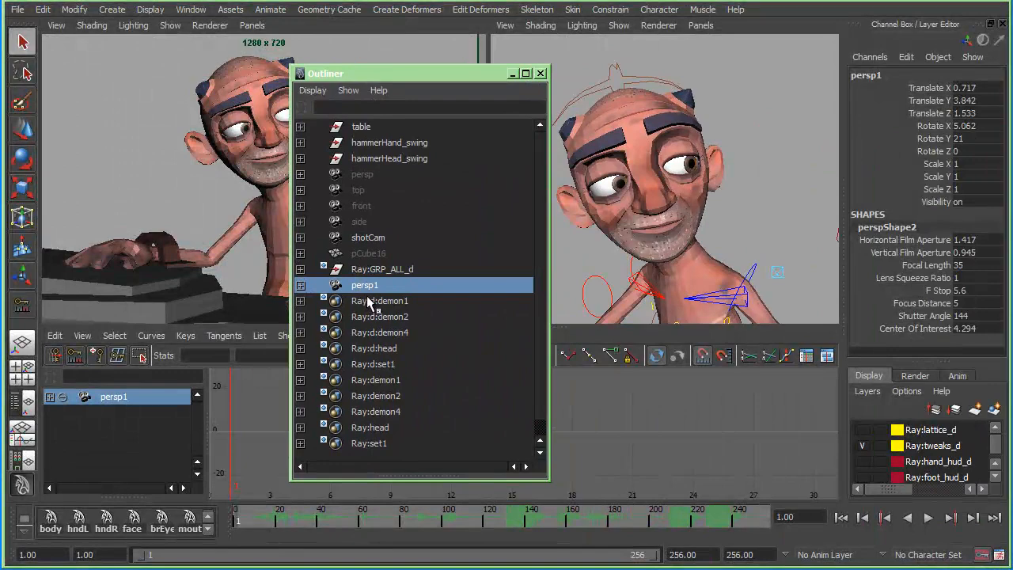
key("ctrl+g")
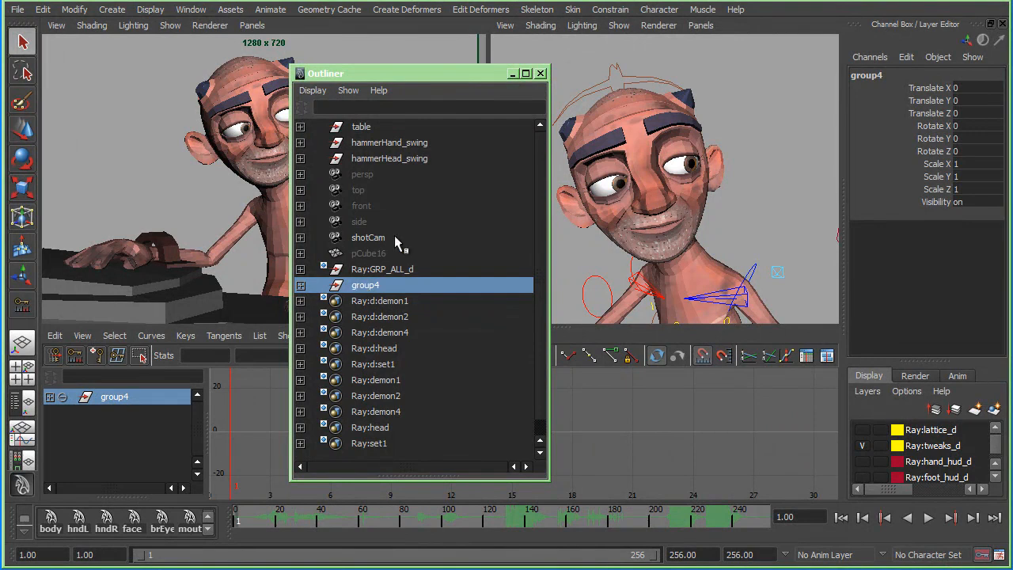
left_click(300, 286)
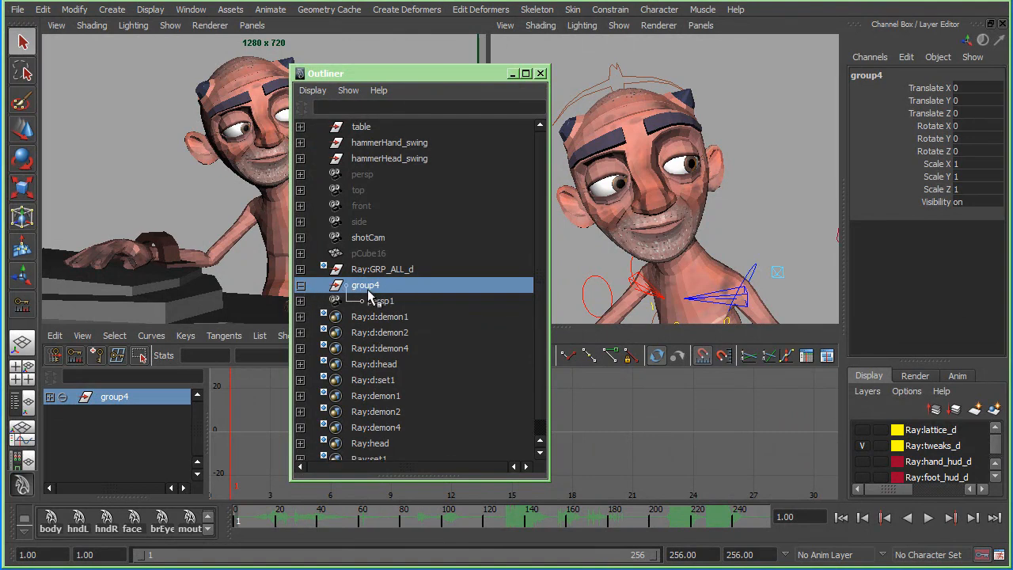
left_click(377, 302)
mouse_move(691, 230)
left_mouse_down("alt")
mouse_move(647, 229)
mouse_move(709, 215)
mouse_move(689, 215)
left_mouse_up("alt")
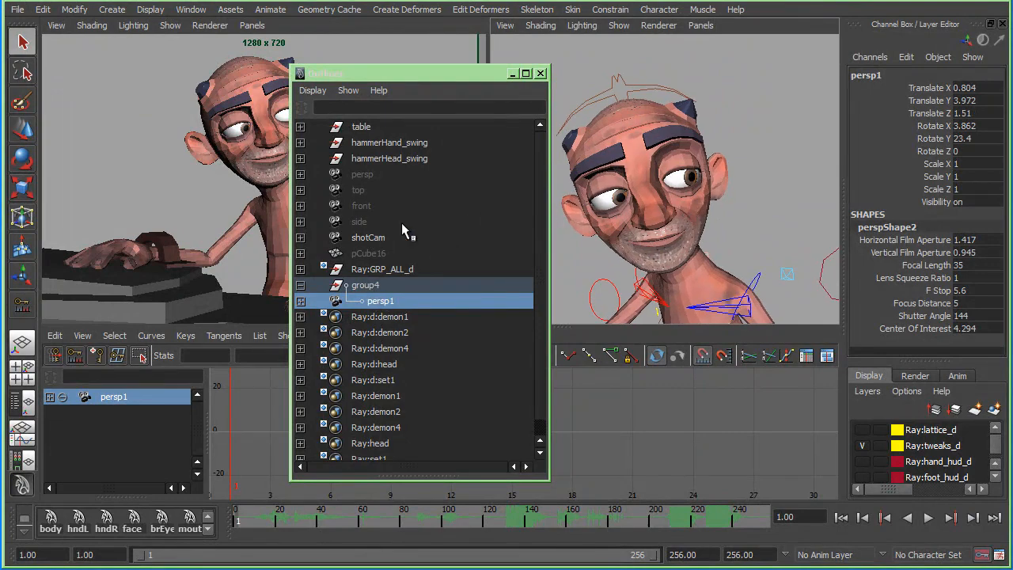
- Parent-constrain the camera's group4 to the character's head control, close the Outliner and clear the selection
left_click(617, 84)
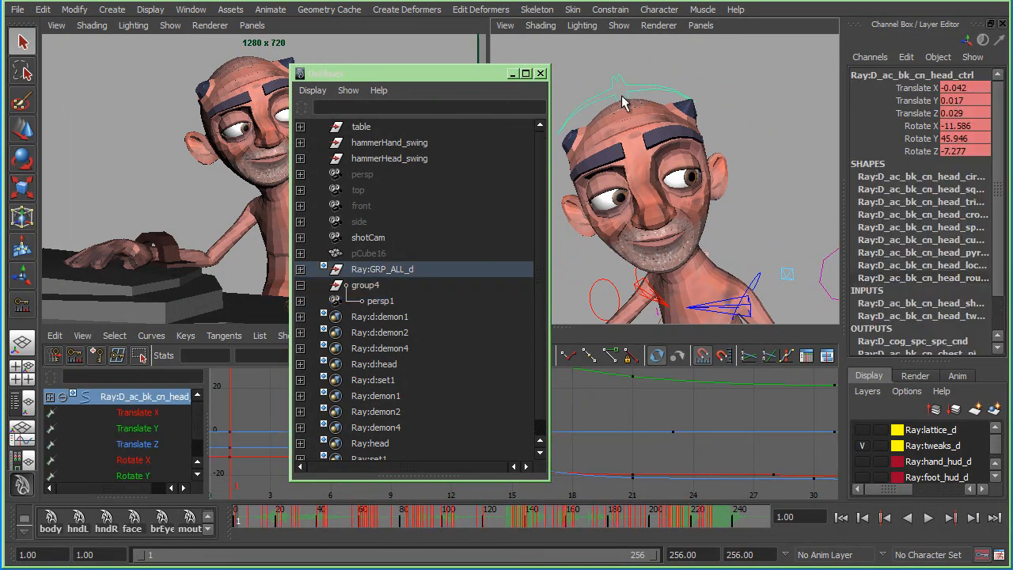
left_click(367, 287)
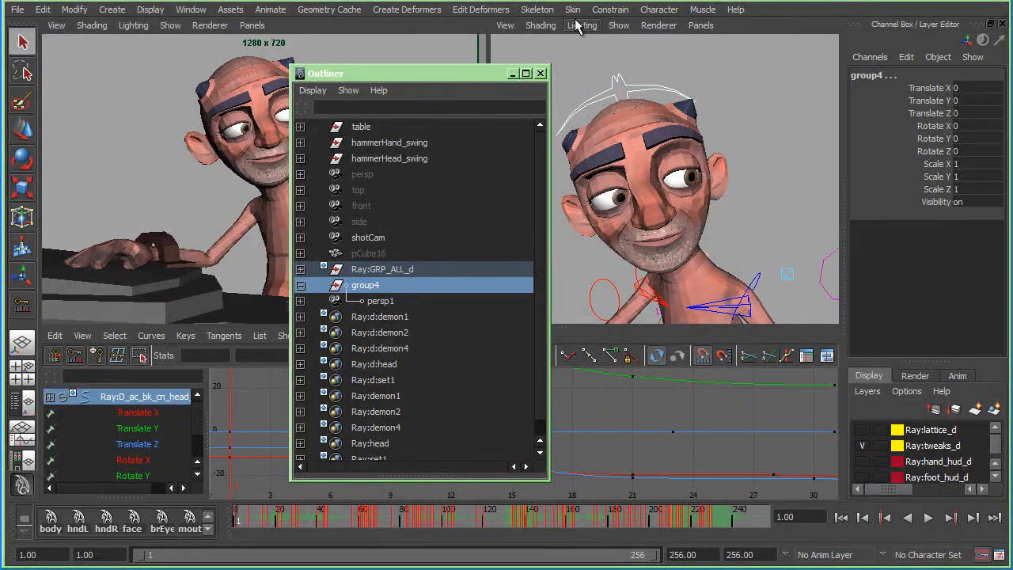
left_click(610, 10)
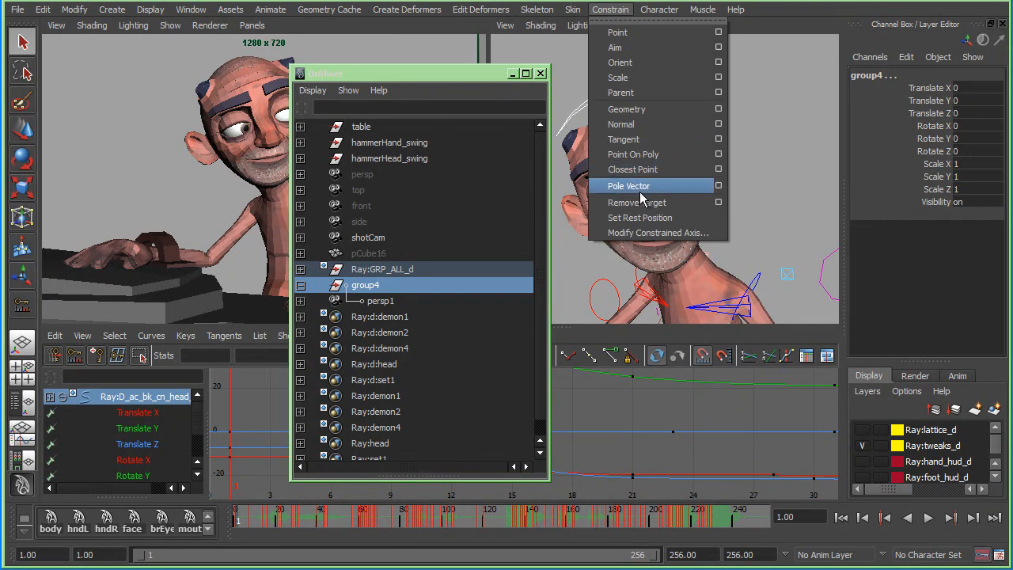
left_click(622, 92)
left_click(540, 72)
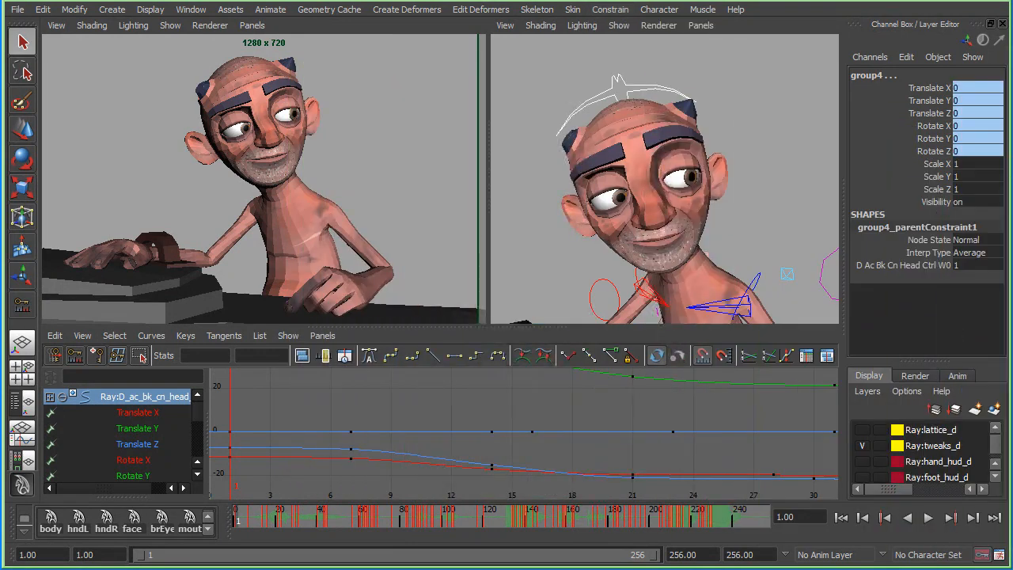
left_click(789, 157)
- Play and scrub the animation to check that the new camera follows the character's head
key("alt+v")
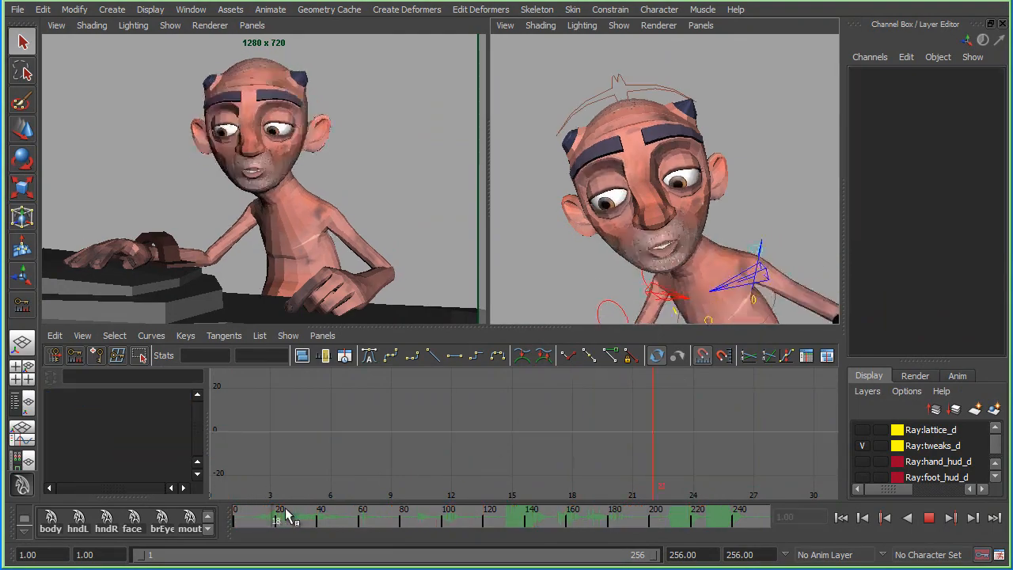
key("alt+v")
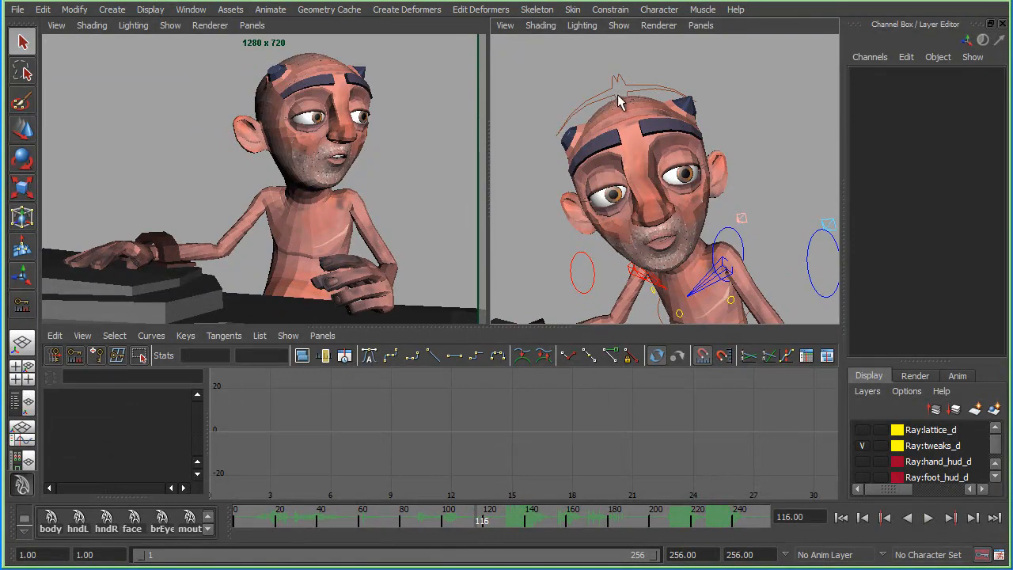
key("alt+v")
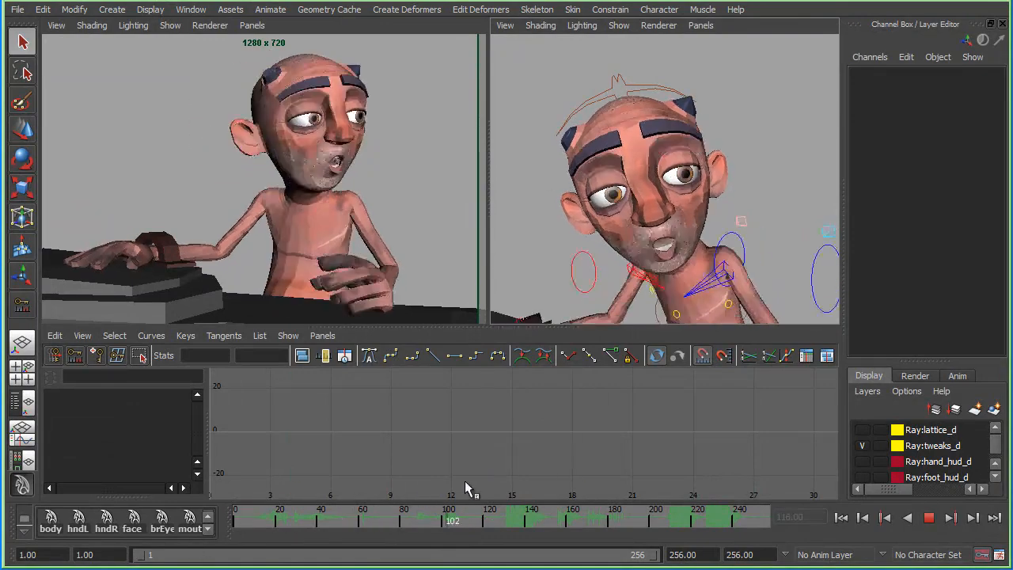
mouse_move(580, 472)
left_mouse_down()
mouse_move(433, 483)
mouse_move(506, 499)
mouse_move(530, 492)
mouse_move(424, 480)
left_mouse_up()
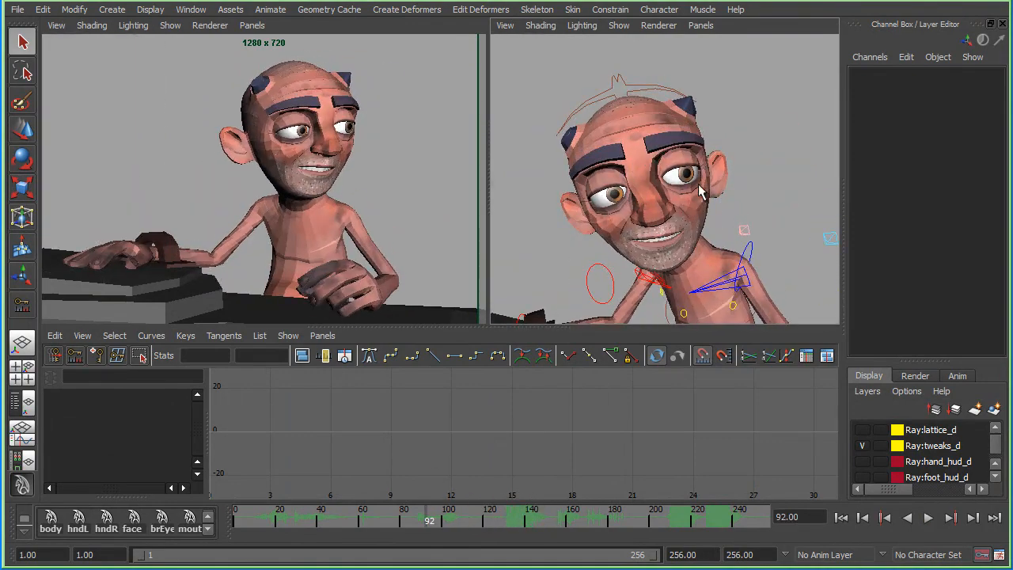
mouse_move(431, 520)
left_mouse_down()
mouse_move(456, 527)
mouse_move(434, 529)
mouse_move(421, 505)
left_mouse_up()
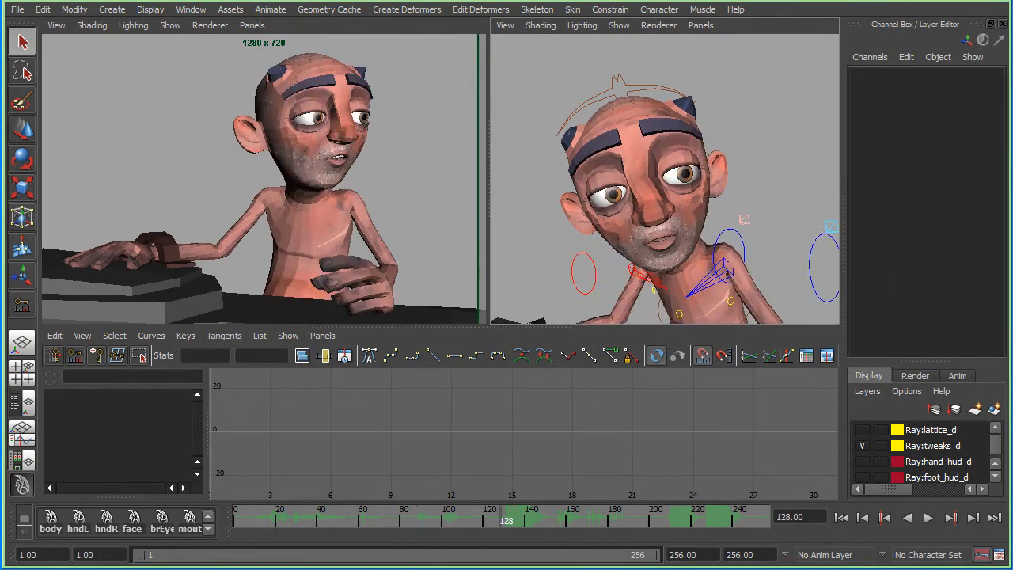
- Examine the face from both sides with the head-following camera while scrubbing to frame 155, and maximize the shot camera view
left_click_drag(694, 236, 680, 208, "alt")
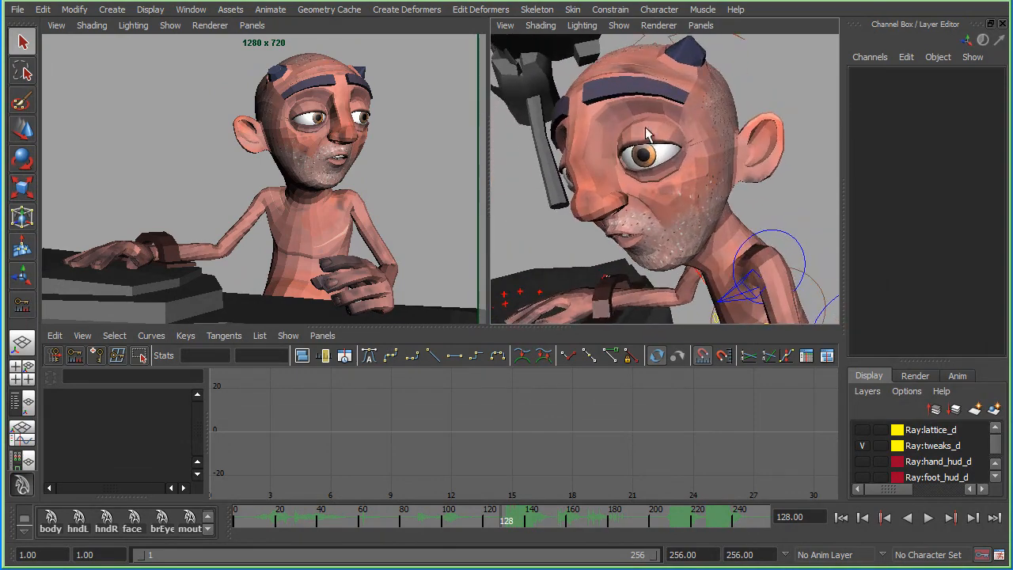
left_click_drag(479, 520, 370, 520)
left_click_drag(576, 190, 674, 148, "alt")
left_click_drag(336, 522, 562, 493)
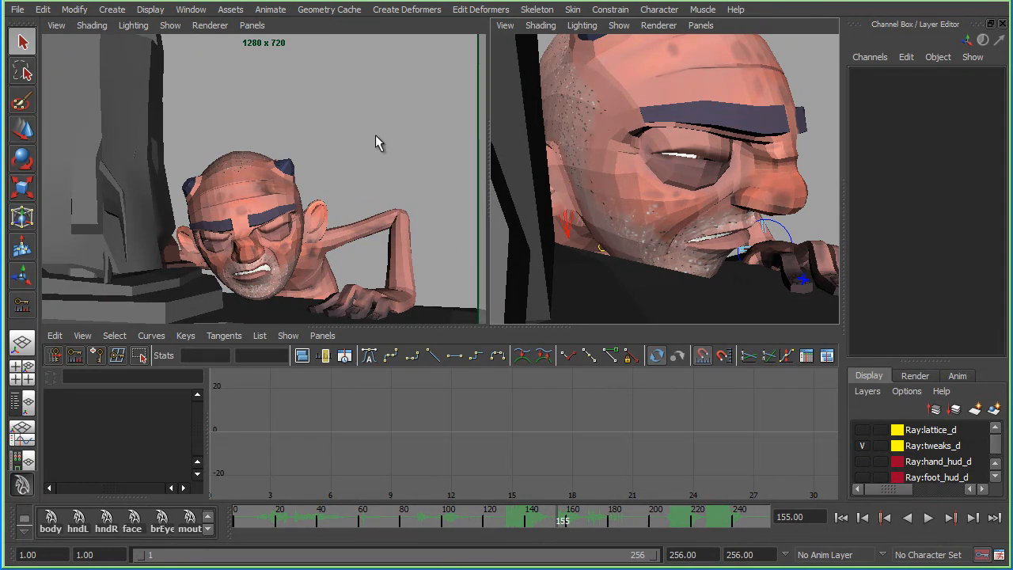
key("space")
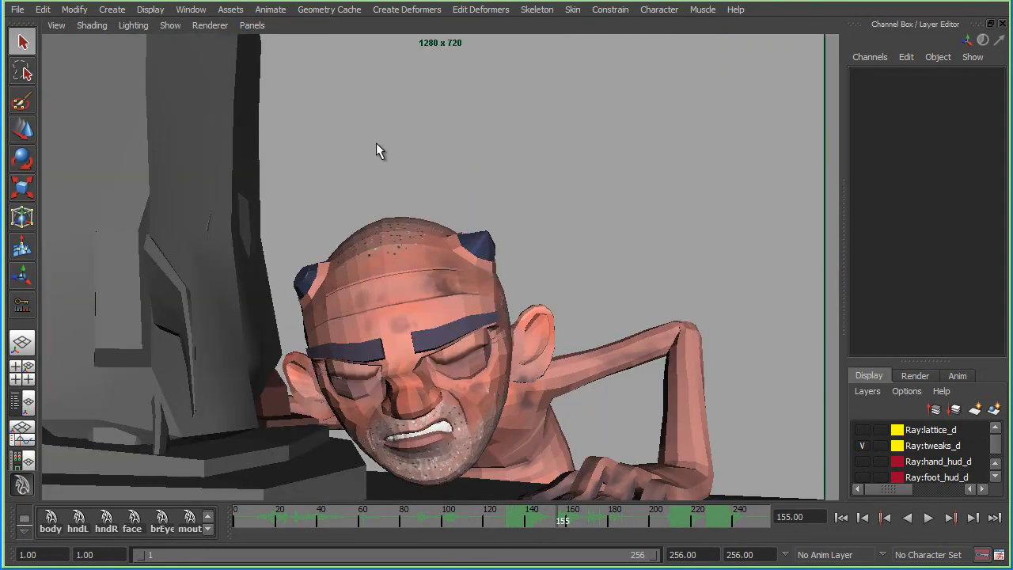